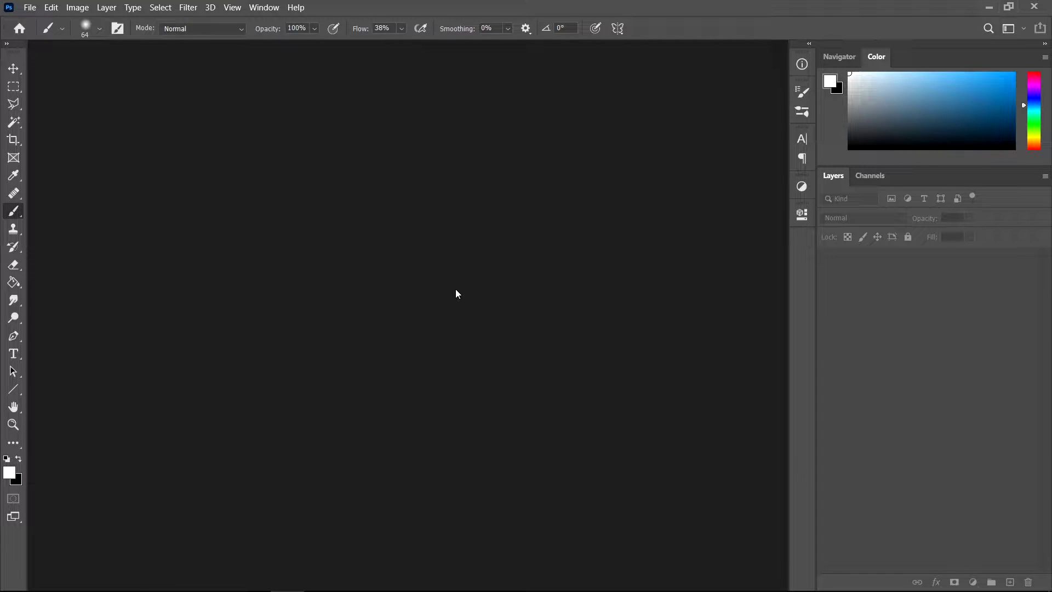
# Create a new 1280 × 720 px document at 300 pixels/inch in RGB Color, 8 bit, with a transparent background.
pyautogui.click(30, 8)
pyautogui.click(34, 21)
pyautogui.click(704, 152)
pyautogui.click(689, 187)
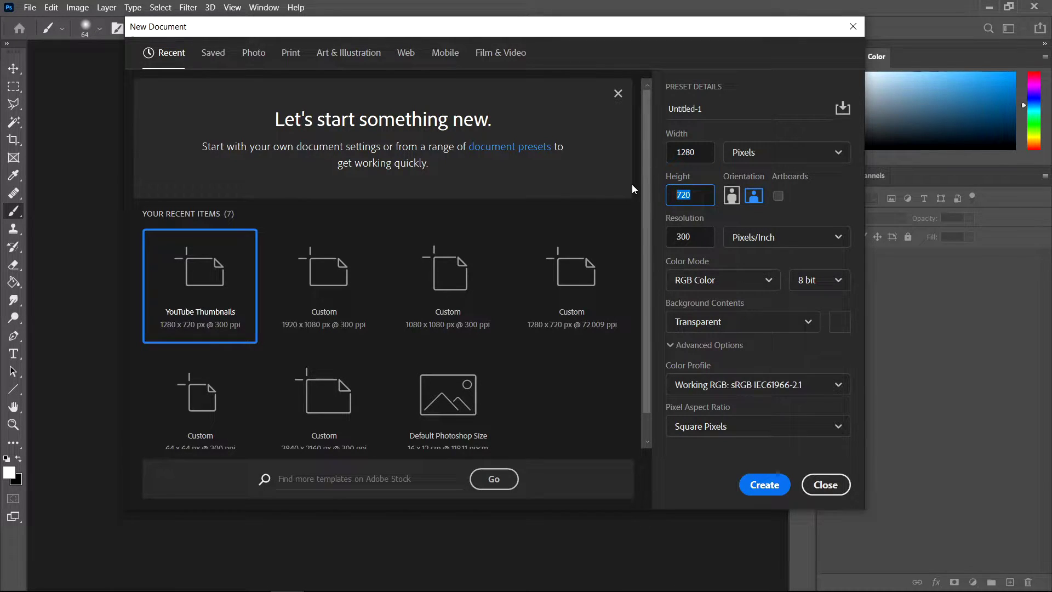
pyautogui.click(693, 240)
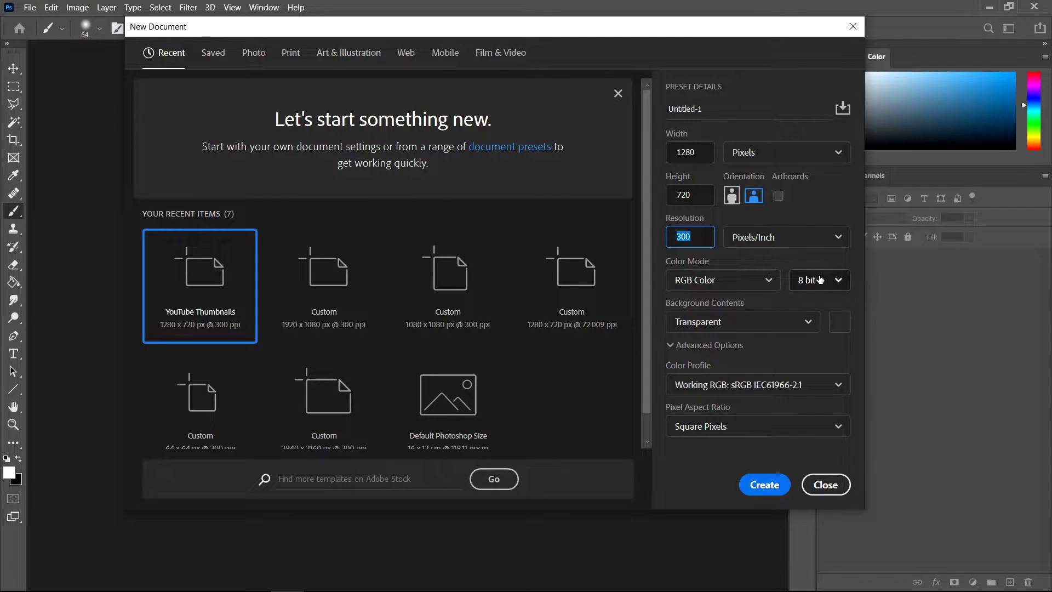
pyautogui.click(764, 485)
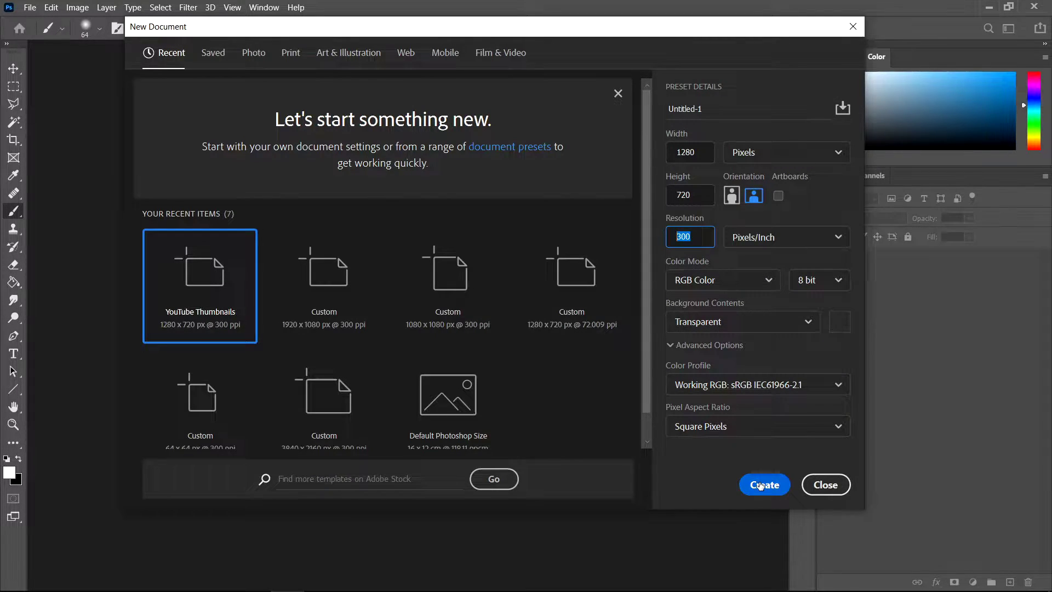
# Set the foreground colour to near-black 0a0a0a and fill the whole canvas with it using the Paint Bucket.
pyautogui.click(14, 282)
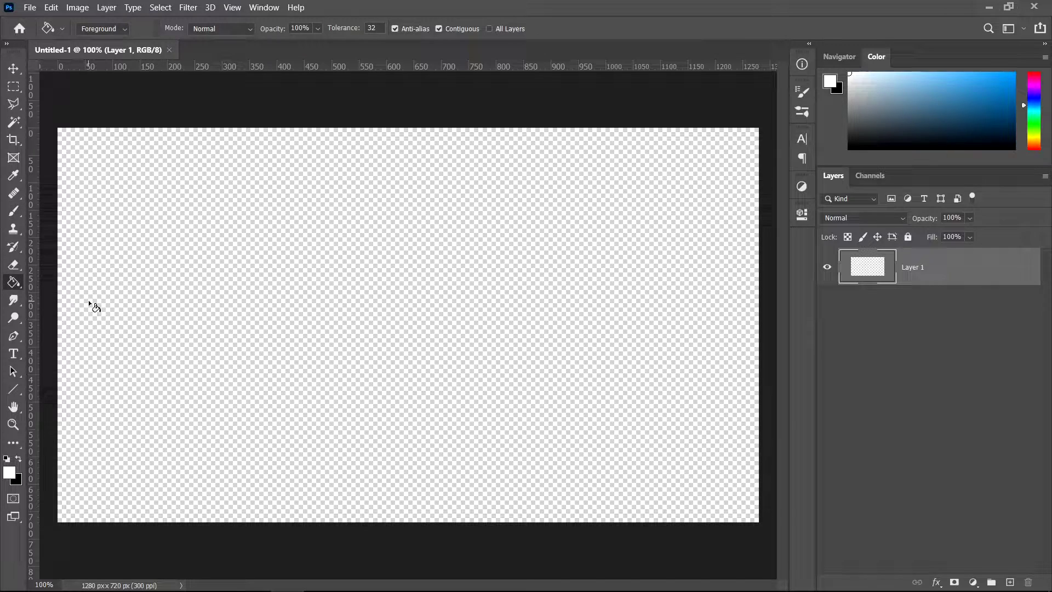
pyautogui.click(9, 472)
pyautogui.moveTo(691, 486); pyautogui.dragTo(654, 494)
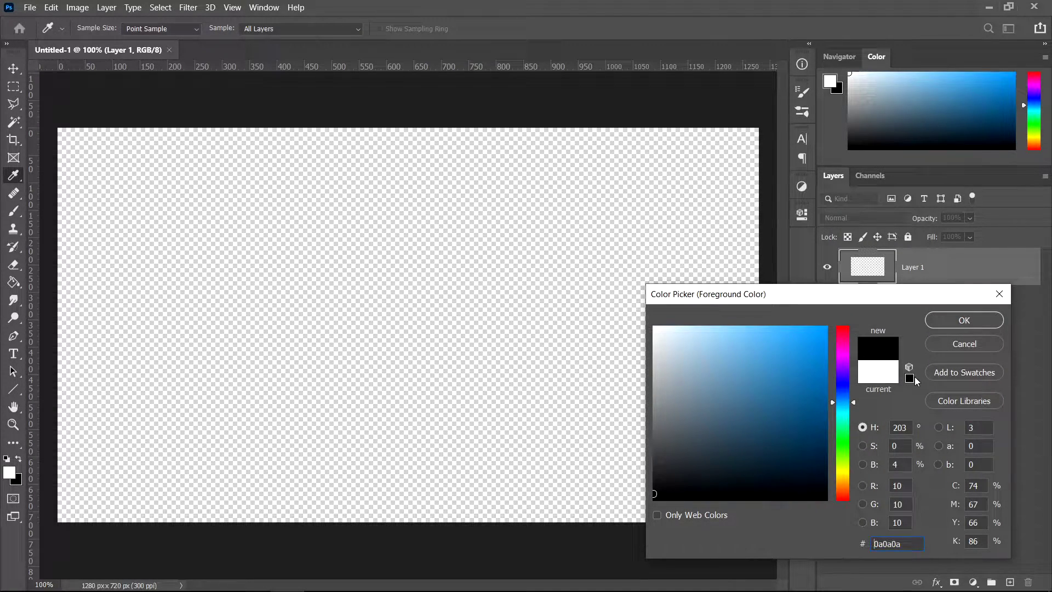
pyautogui.click(975, 325)
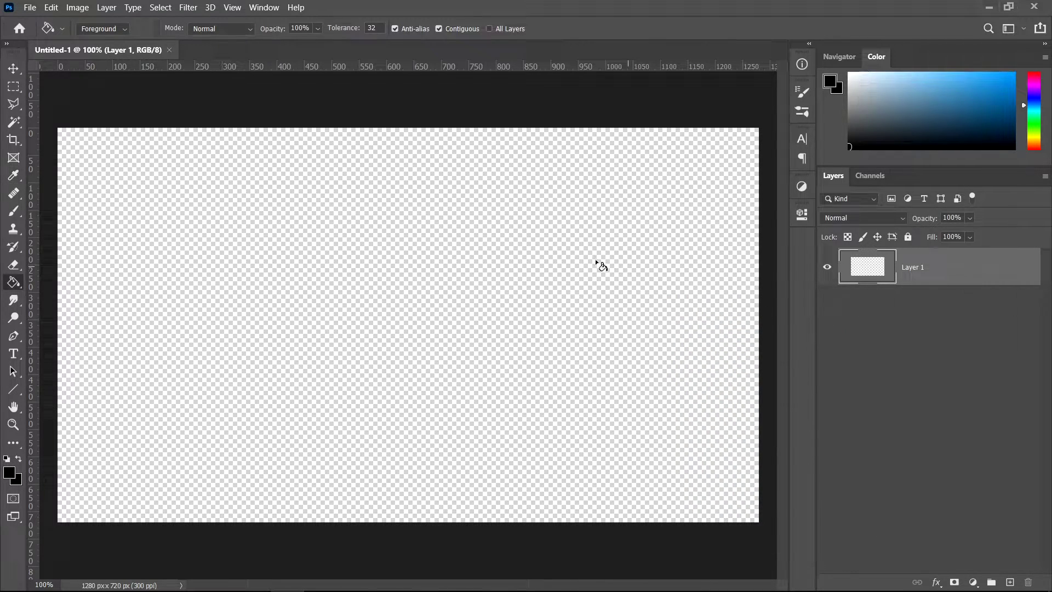
pyautogui.click(476, 262)
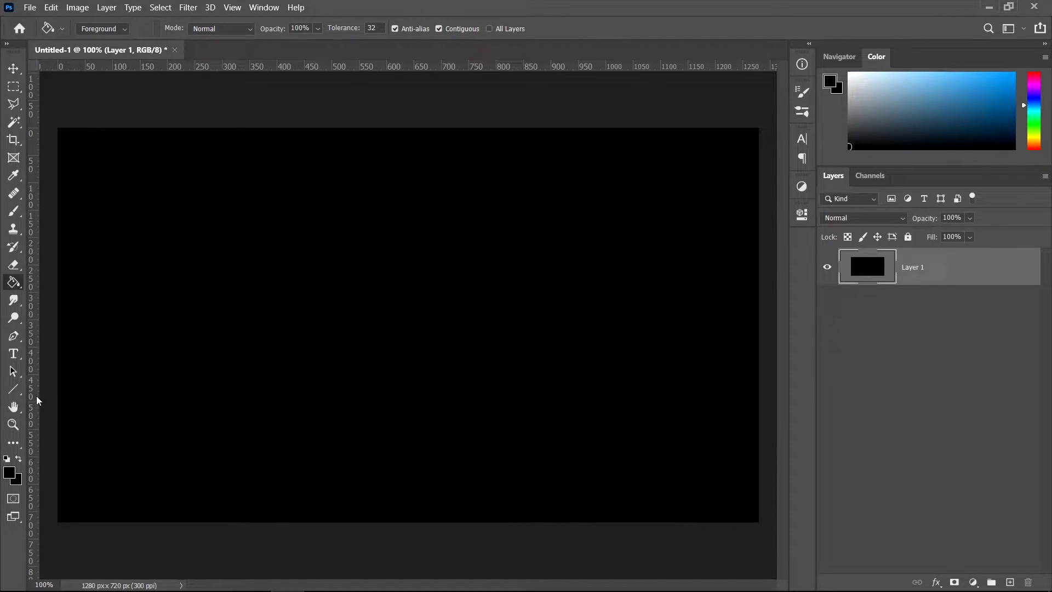
# Activate the Type tool and set the foreground colour to white, ffffff.
pyautogui.click(14, 354)
pyautogui.click(9, 473)
pyautogui.write('ffffff')
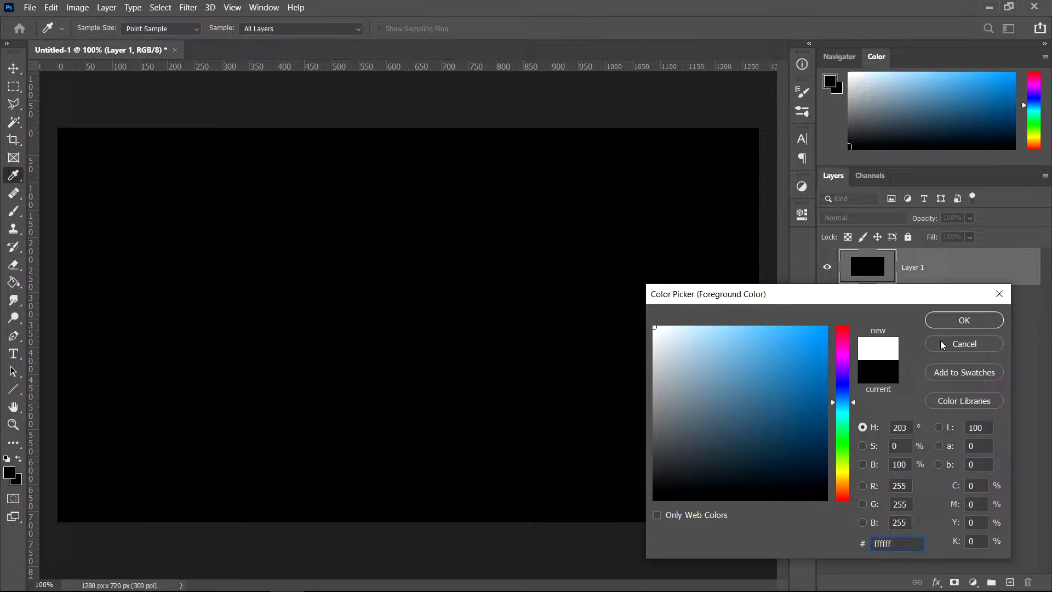
pyautogui.click(958, 322)
# Add the paragraph text "MAKE IT" in the upper-left area of the canvas, with its box sized to about 652 × 138 px.
pyautogui.moveTo(117, 186); pyautogui.dragTo(660, 482)
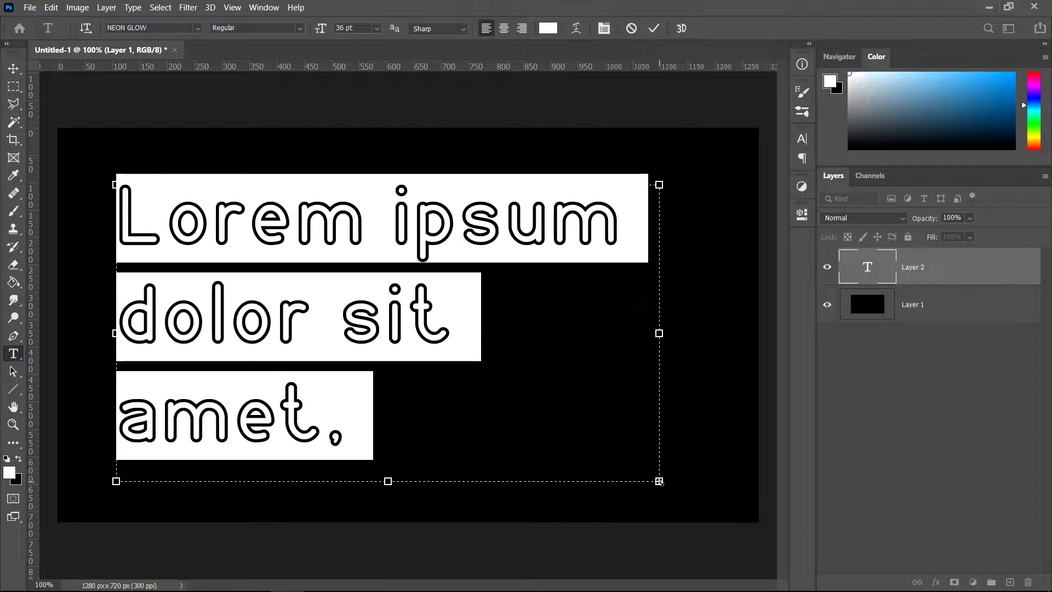
pyautogui.write('MAKE IT')
pyautogui.moveTo(547, 277); pyautogui.dragTo(127, 114)
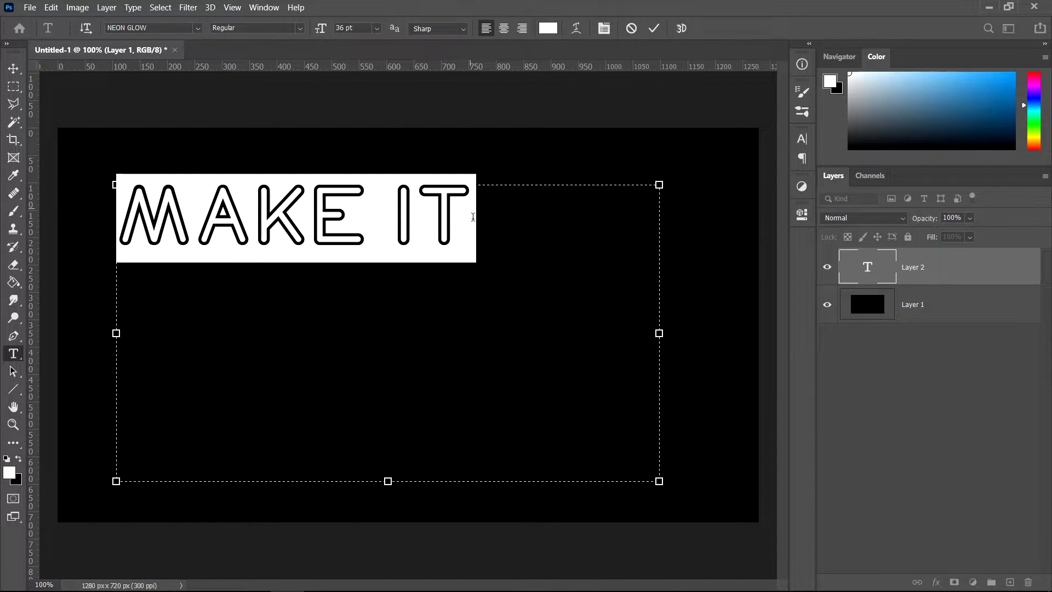
pyautogui.click(554, 294)
pyautogui.moveTo(659, 481); pyautogui.dragTo(469, 257)
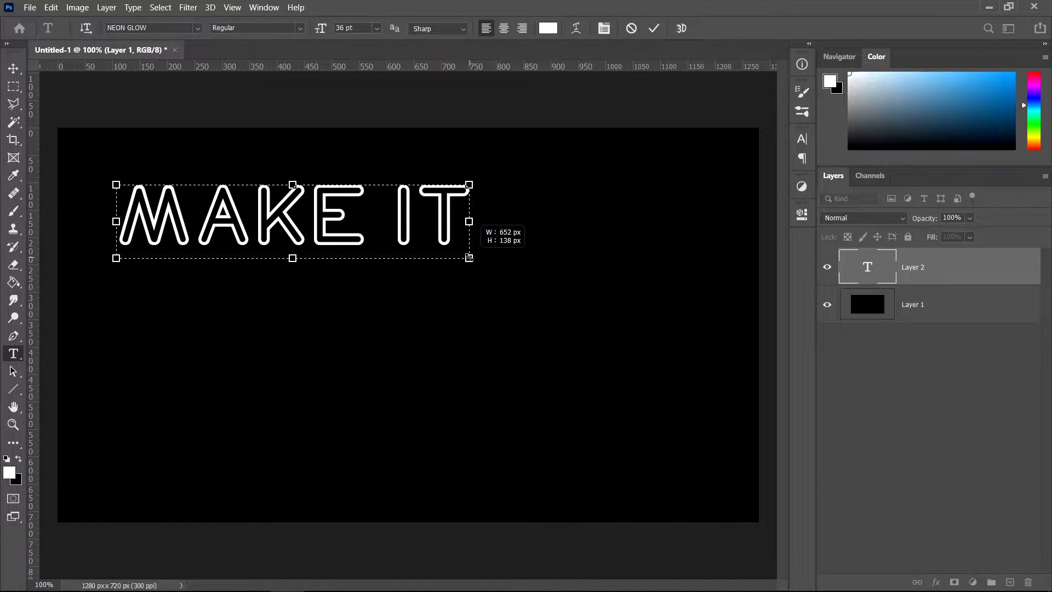
pyautogui.hotkey('ctrl', 'Return')
pyautogui.press('v')
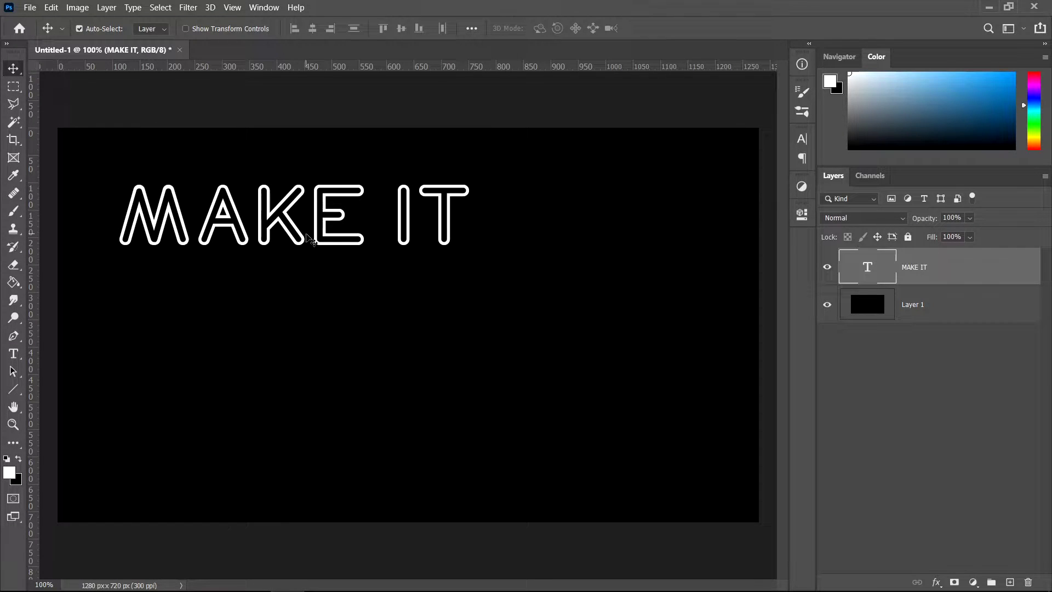
# Duplicate the MAKE IT text layer and move the copy down about 140 px, just beneath the original.
pyautogui.hotkey('ctrl', 'j')
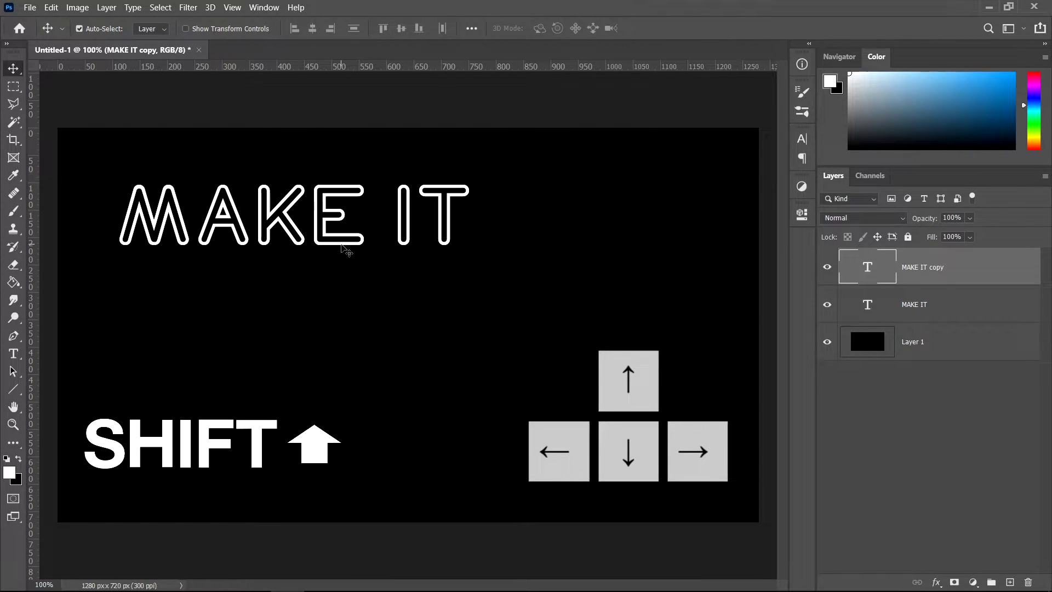
pyautogui.hotkey('shift', 'Down')
pyautogui.hotkey('shift', 'Down')
pyautogui.hotkey('shift', 'Down')
pyautogui.hotkey('shift', 'Down')
pyautogui.hotkey('shift', 'Down')
pyautogui.hotkey('shift', 'Down')
pyautogui.hotkey('shift', 'Down')
pyautogui.hotkey('shift', 'Down')
pyautogui.hotkey('shift', 'Down')
pyautogui.hotkey('shift', 'Down')
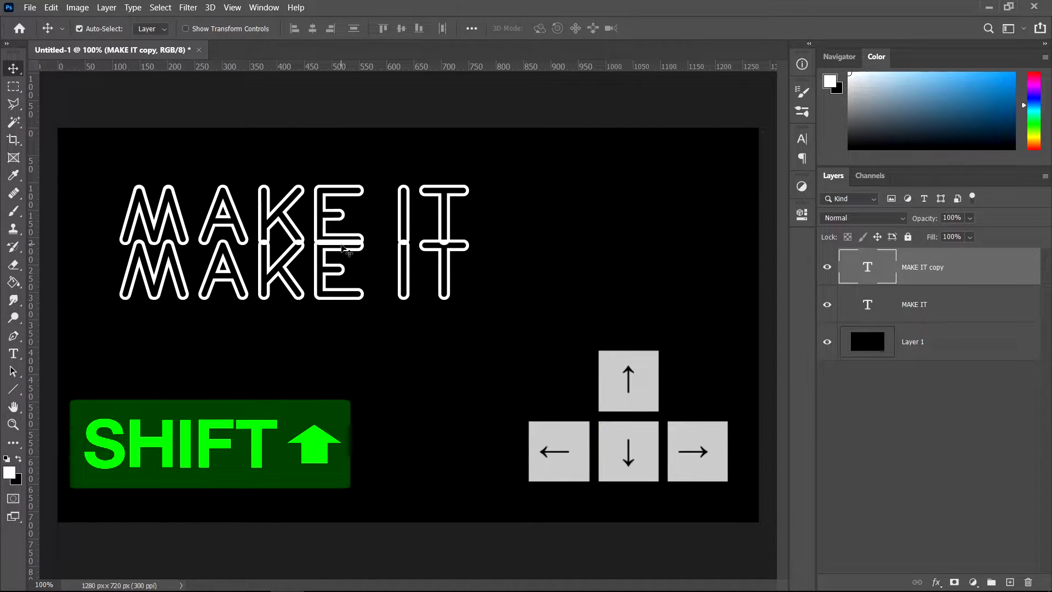
pyautogui.hotkey('shift', 'Down')
pyautogui.hotkey('shift', 'Down')
pyautogui.hotkey('shift', 'Down')
pyautogui.hotkey('shift', 'Down')
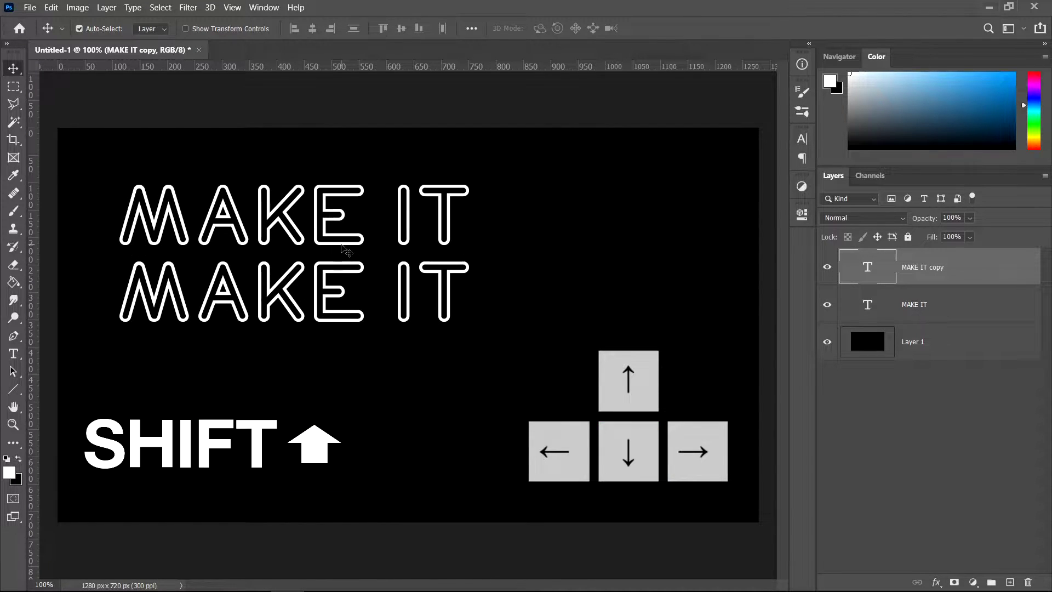
# Replace the wording of the lower text copy with "GLOW".
pyautogui.click(13, 353)
pyautogui.click(237, 301)
pyautogui.click(452, 298)
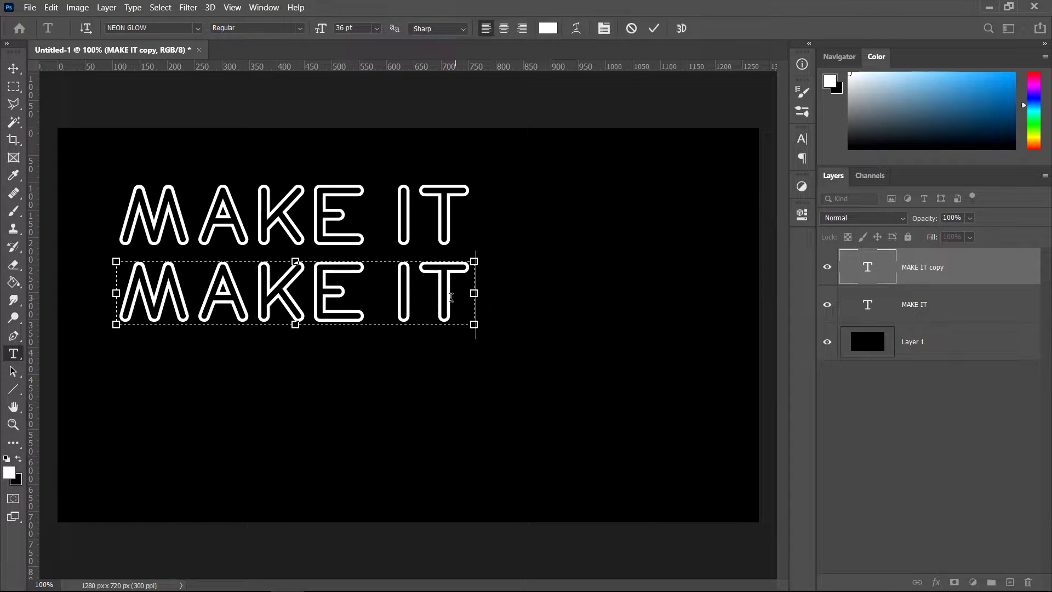
pyautogui.moveTo(452, 297); pyautogui.dragTo(101, 279)
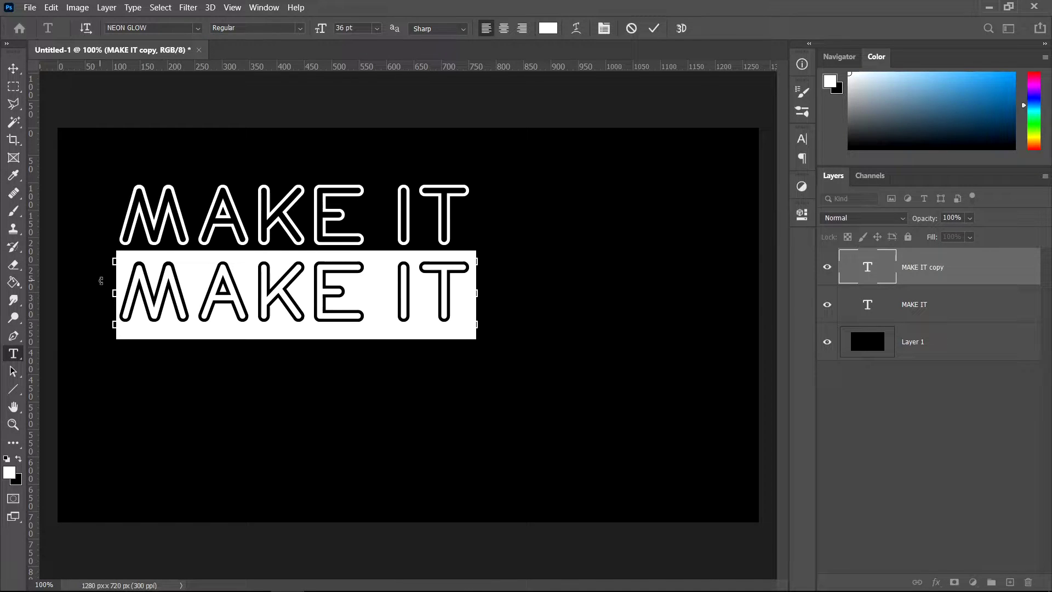
pyautogui.write('GLOW')
# Enlarge the GLOW text to 61 pt and fit its text box closely around the word.
pyautogui.moveTo(474, 325); pyautogui.dragTo(581, 401)
pyautogui.moveTo(446, 305); pyautogui.dragTo(70, 287)
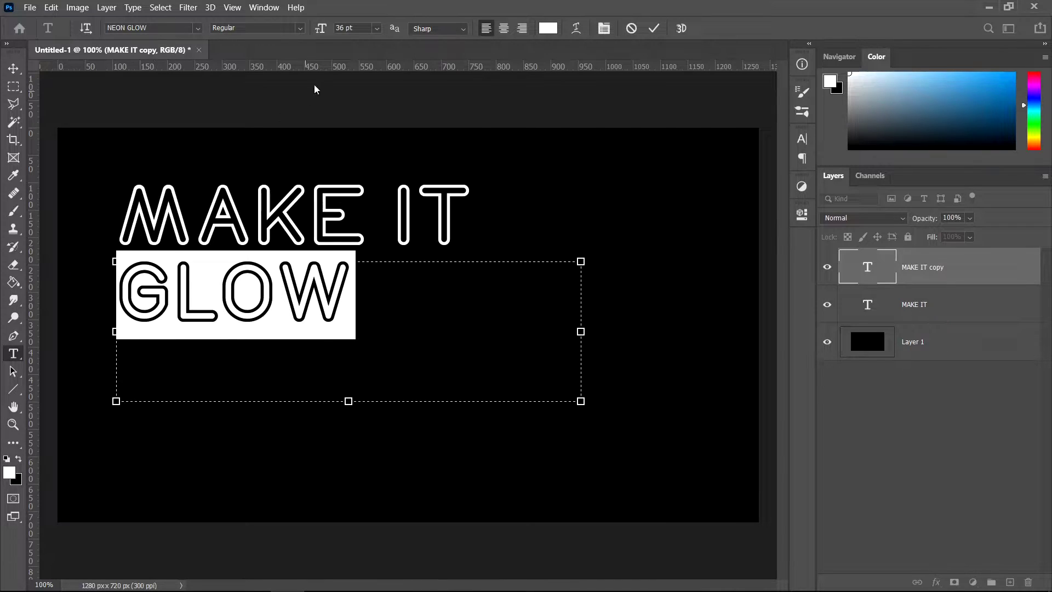
pyautogui.moveTo(333, 30); pyautogui.dragTo(337, 31)
pyautogui.click(388, 329)
pyautogui.moveTo(587, 405); pyautogui.dragTo(520, 367)
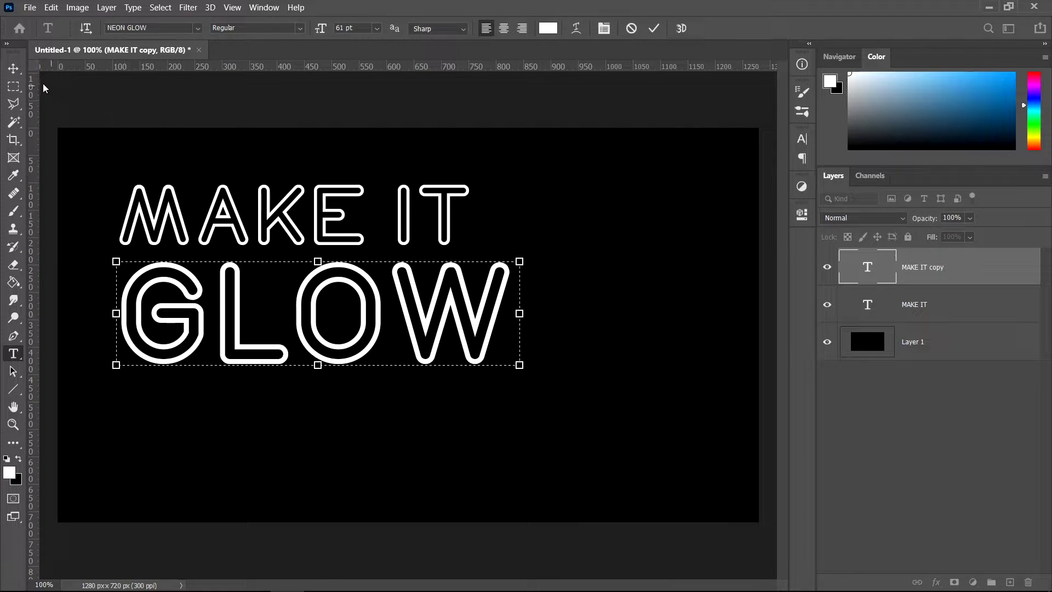
pyautogui.click(13, 70)
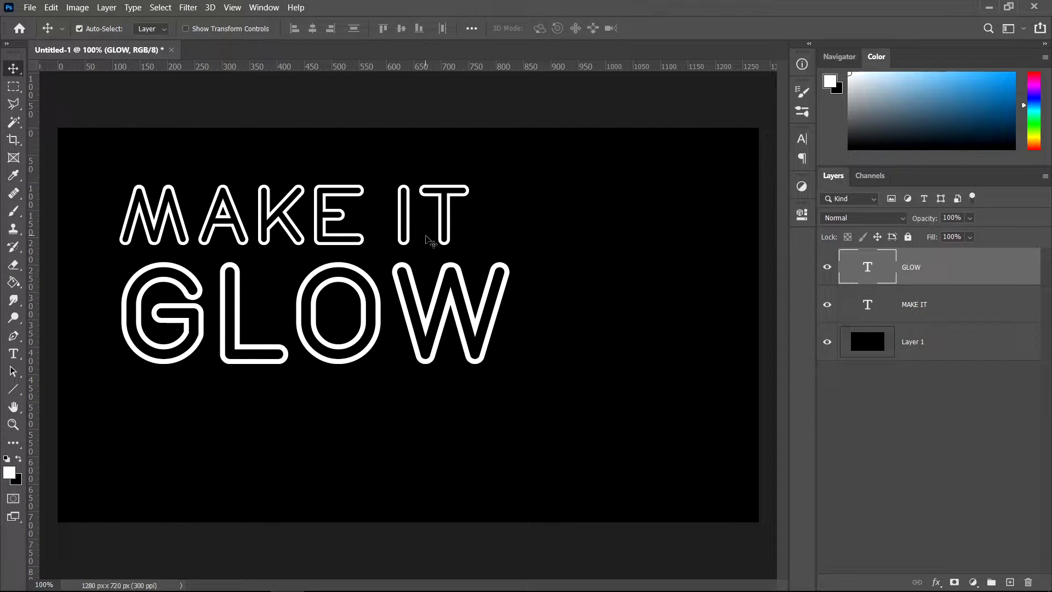
# Move the GLOW text about 170 px to the right and fine-tune its height just beneath MAKE IT.
pyautogui.hotkey('shift', 'Right')
pyautogui.hotkey('shift', 'Right')
pyautogui.hotkey('shift', 'Right')
pyautogui.hotkey('shift', 'Right')
pyautogui.hotkey('shift', 'Right')
pyautogui.hotkey('shift', 'Right')
pyautogui.hotkey('shift', 'Right')
pyautogui.hotkey('shift', 'Right')
pyautogui.hotkey('shift', 'Right')
pyautogui.hotkey('shift', 'Right')
pyautogui.hotkey('shift', 'Right')
pyautogui.hotkey('shift', 'Right')
pyautogui.hotkey('shift', 'Right')
pyautogui.hotkey('shift', 'Right')
pyautogui.hotkey('shift', 'Right')
pyautogui.hotkey('shift', 'Right')
pyautogui.hotkey('shift', 'Right')
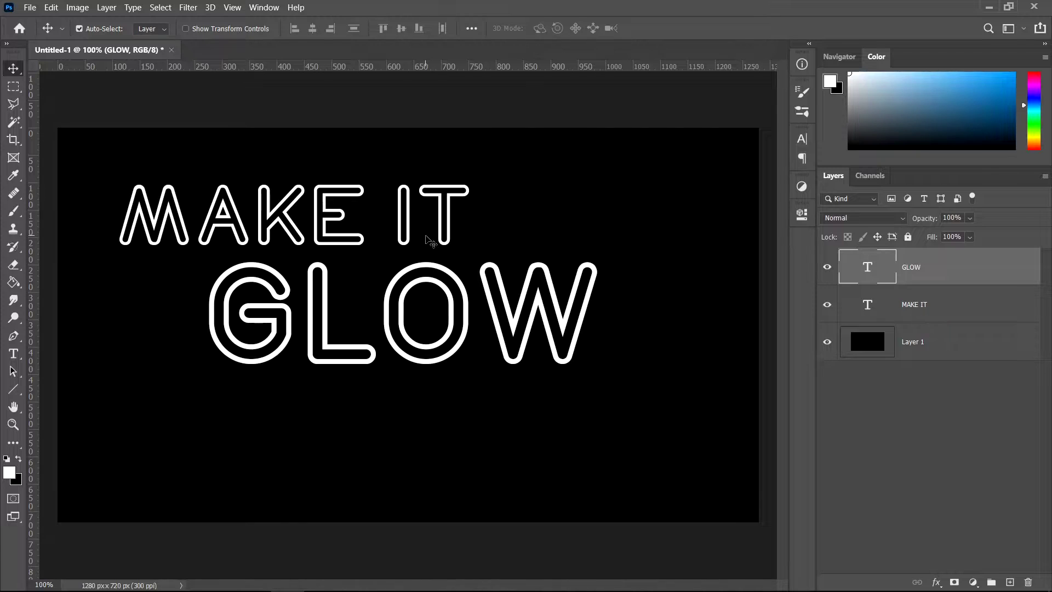
pyautogui.hotkey('shift', 'Up')
pyautogui.hotkey('shift', 'Up')
pyautogui.hotkey('shift', 'Up')
pyautogui.hotkey('shift', 'Up')
pyautogui.hotkey('shift', 'Up')
pyautogui.hotkey('shift', 'Up')
pyautogui.hotkey('shift', 'Up')
pyautogui.hotkey('shift', 'Down')
pyautogui.hotkey('shift', 'Down')
pyautogui.hotkey('shift', 'Down')
pyautogui.hotkey('shift', 'Down')
pyautogui.hotkey('shift', 'Down')
pyautogui.hotkey('shift', 'Down')
pyautogui.hotkey('shift', 'Down')
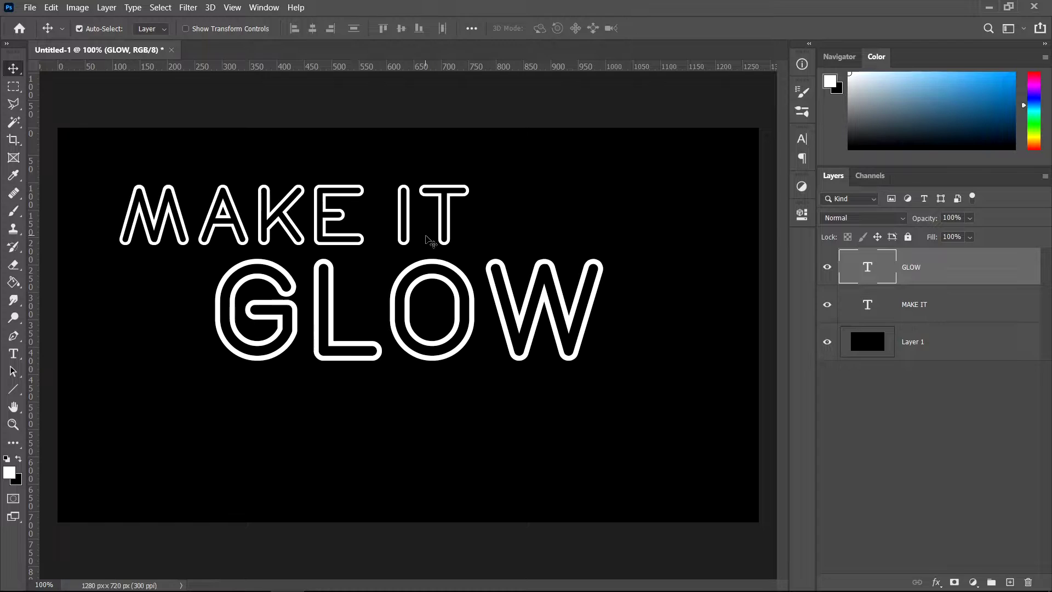
# Transform both text layers together, centring them on the canvas at X 640, Y 360 px and rotating them by -7.19°.
pyautogui.keyDown('shift'); pyautogui.click(935, 310); pyautogui.keyUp('shift')
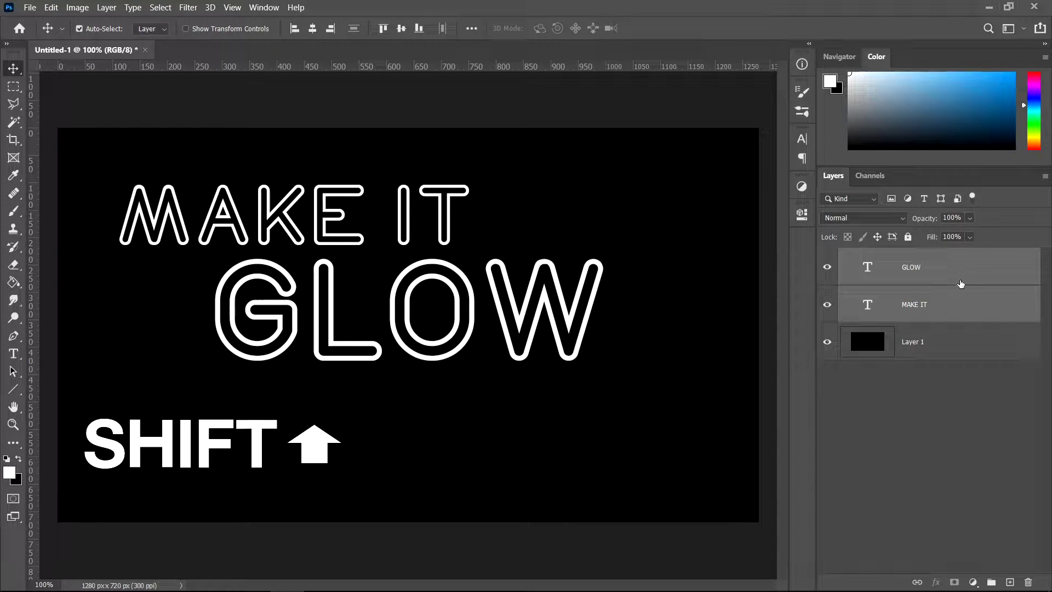
pyautogui.hotkey('ctrl', 't')
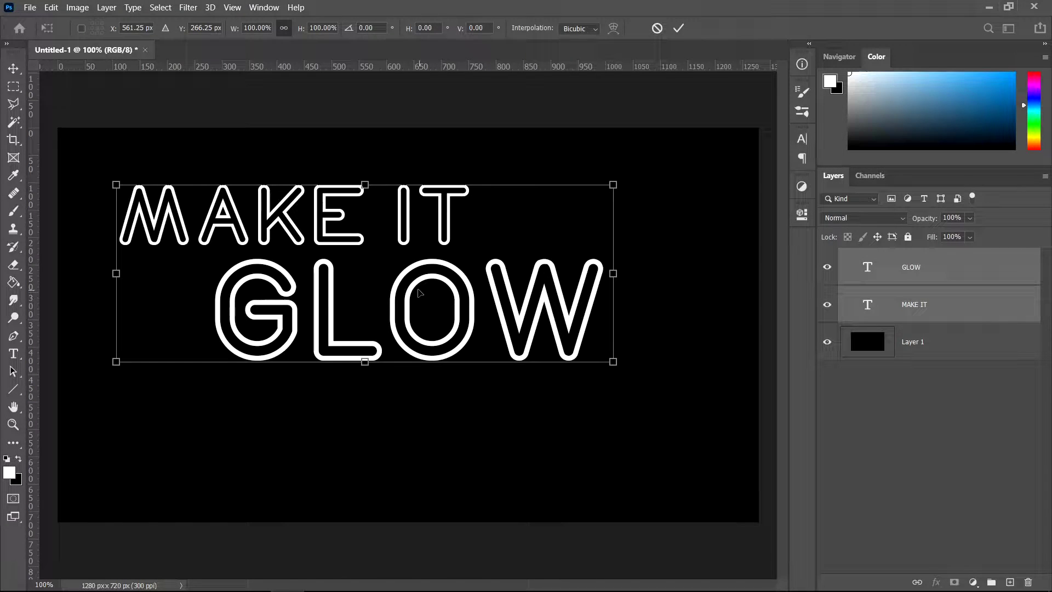
pyautogui.moveTo(403, 266); pyautogui.dragTo(446, 316)
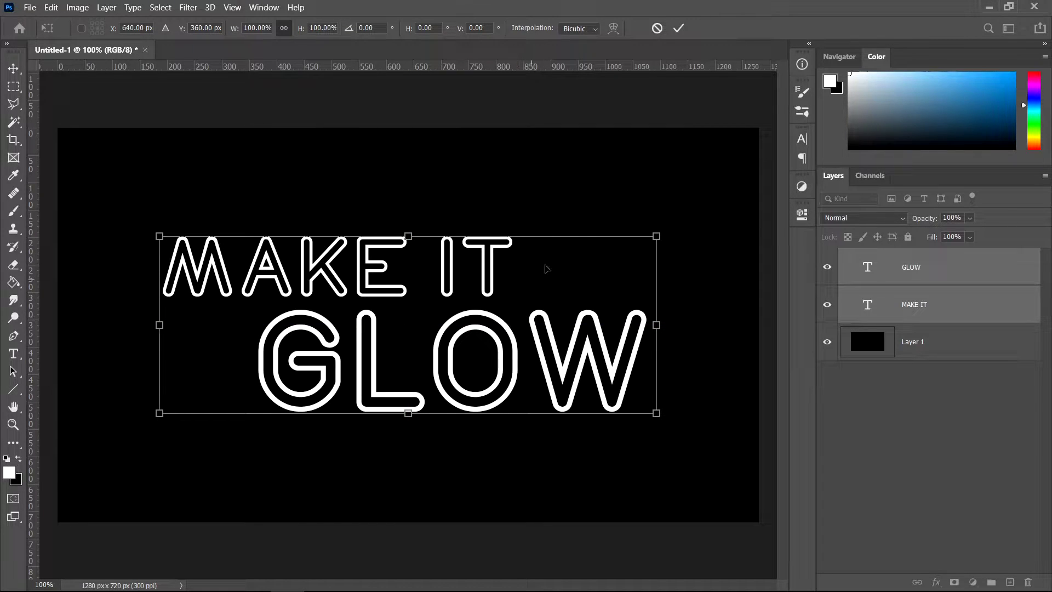
pyautogui.moveTo(687, 222); pyautogui.dragTo(690, 181)
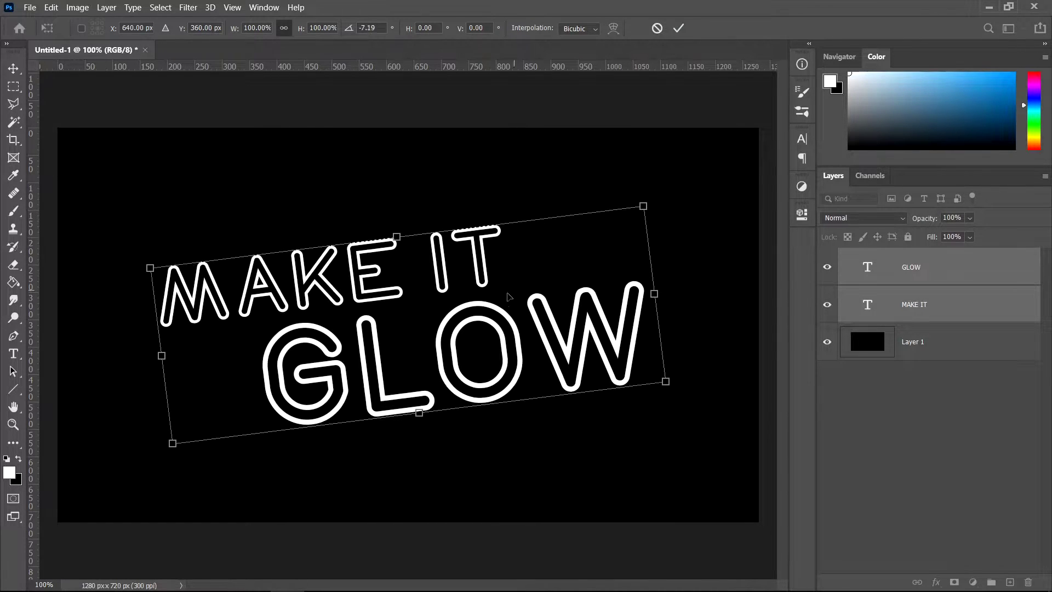
pyautogui.press('Return')
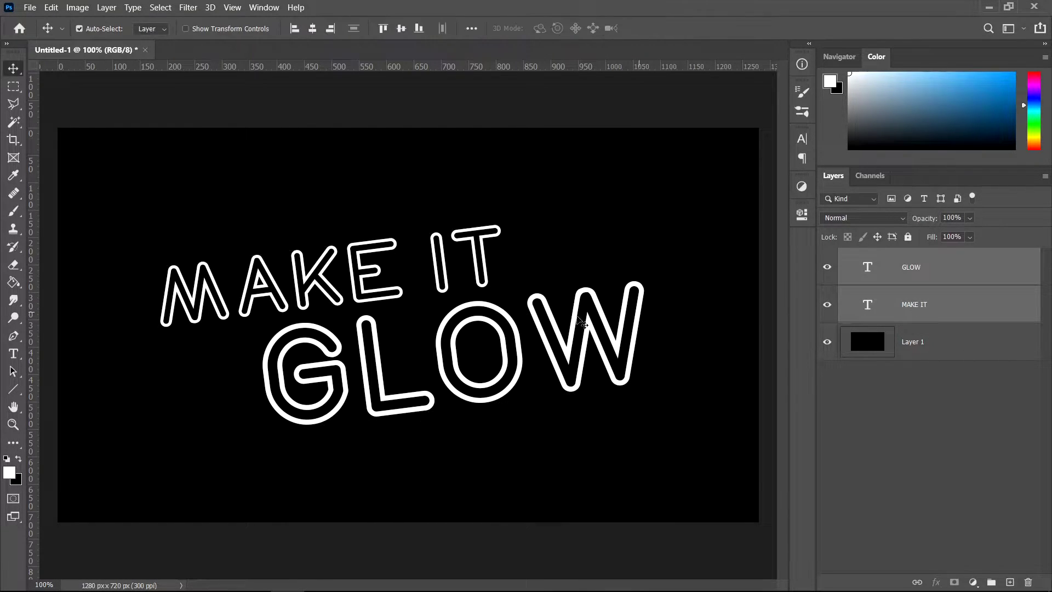
# Duplicate the MAKE IT text layer twice and hide both copies.
pyautogui.keyDown('ctrl'); pyautogui.click(932, 308); pyautogui.keyUp('ctrl')
pyautogui.click(925, 313)
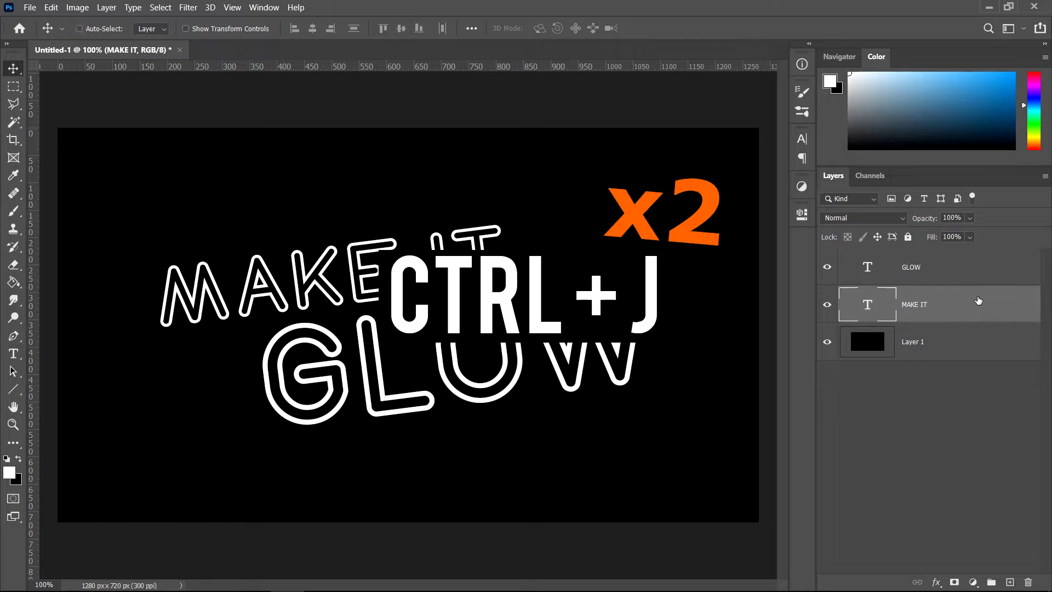
pyautogui.hotkey('ctrl', 'j')
pyautogui.hotkey('ctrl', 'j')
pyautogui.click(828, 305)
pyautogui.click(826, 342)
# Colour-label the original MAKE IT layer red and the GLOW layer blue.
pyautogui.click(904, 384)
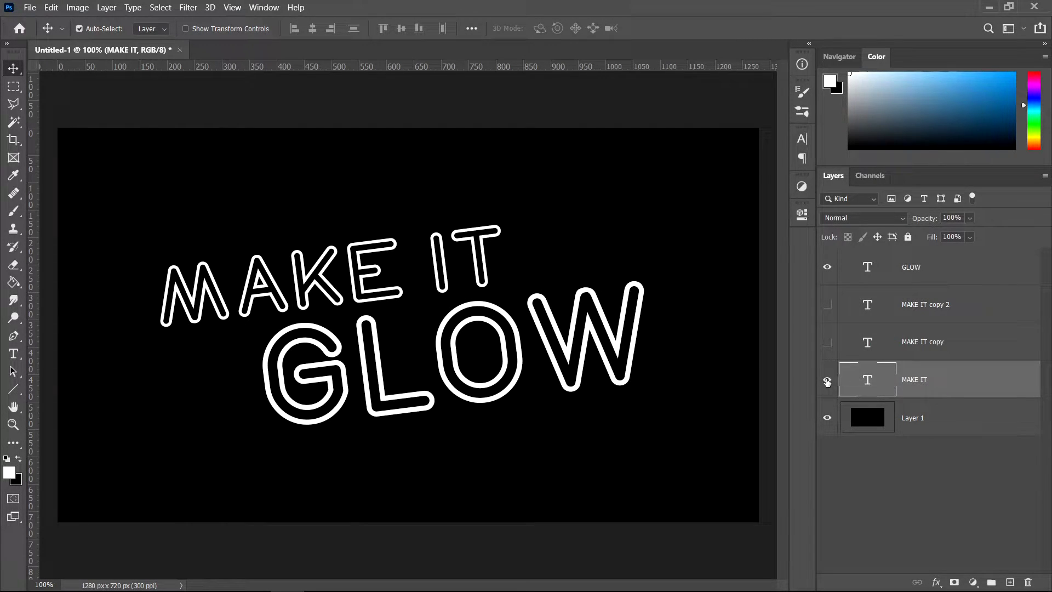
pyautogui.rightClick(828, 381)
pyautogui.click(847, 428)
pyautogui.rightClick(829, 267)
pyautogui.click(859, 362)
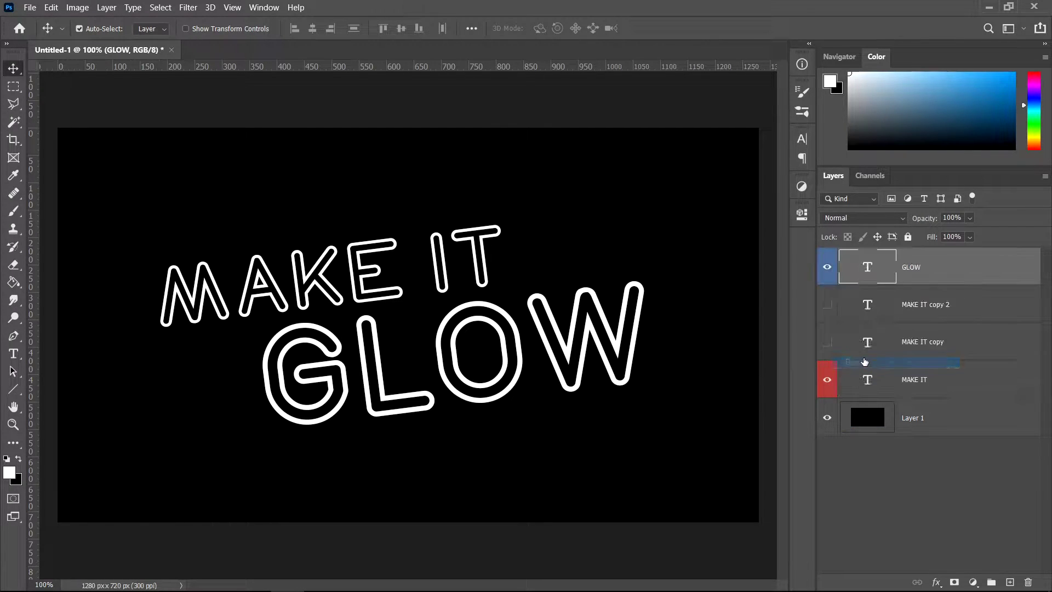
# Enable the Inner Glow, Gradient Overlay and Outer Glow layer styles on the original MAKE IT layer.
pyautogui.rightClick(944, 384)
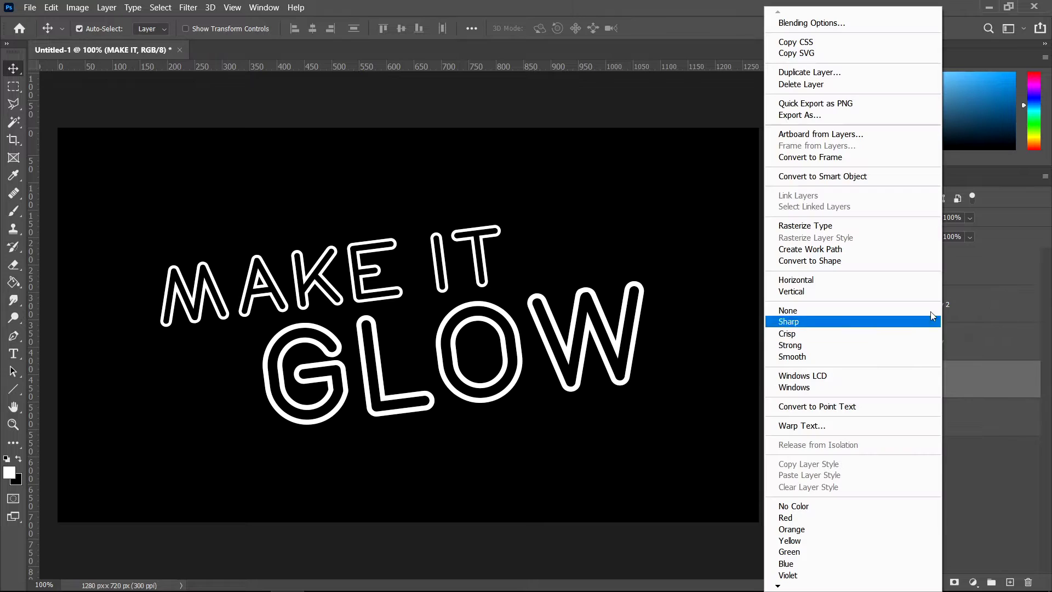
pyautogui.click(838, 27)
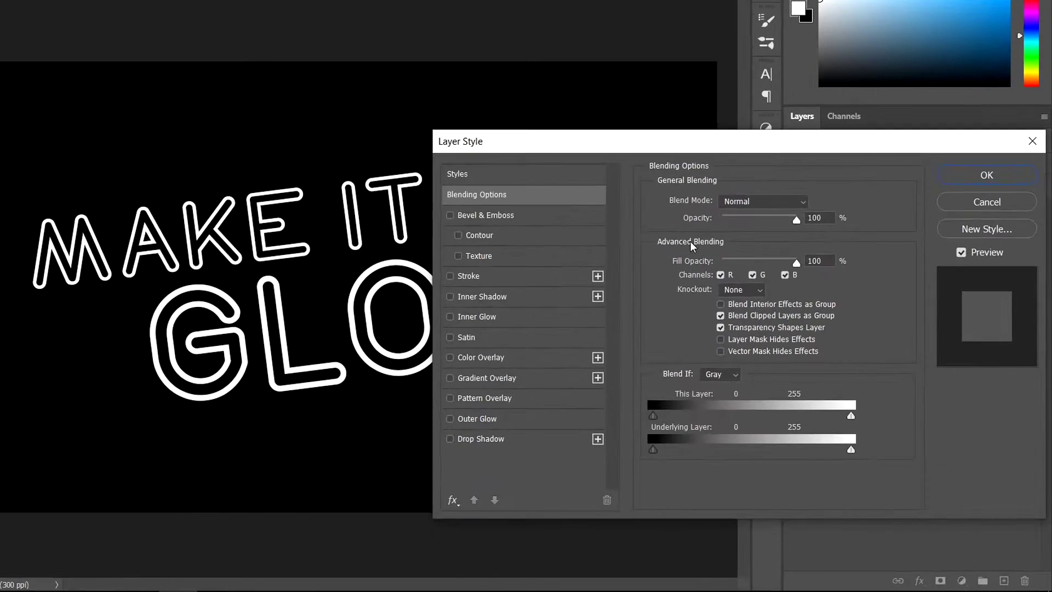
pyautogui.click(475, 317)
pyautogui.click(472, 376)
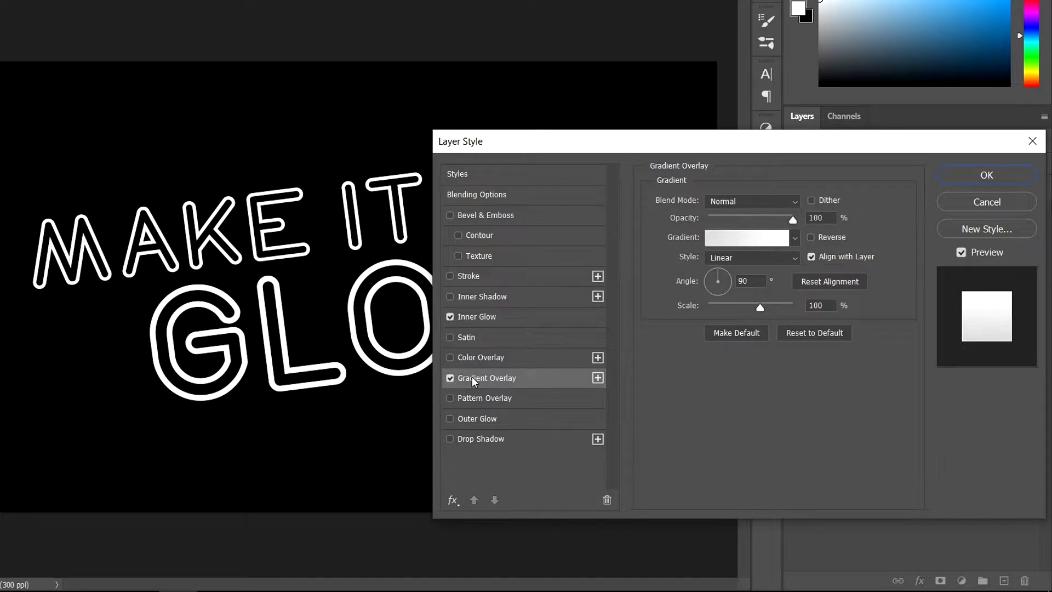
pyautogui.click(473, 418)
# Set the MAKE IT layer's Inner Glow to Overlay blend mode, 100% opacity and a solid white colour.
pyautogui.click(479, 315)
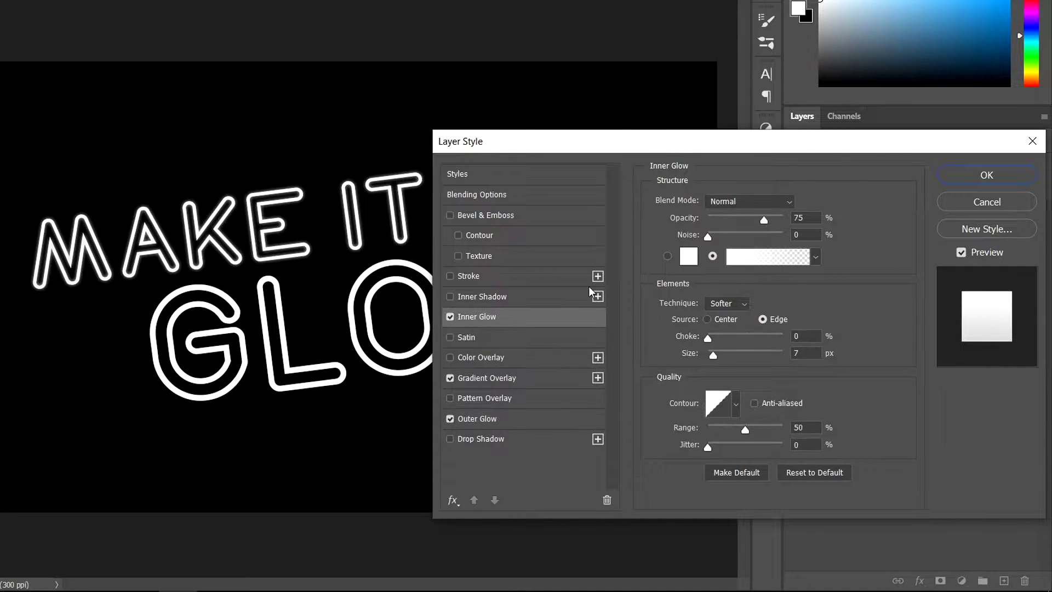
pyautogui.click(729, 206)
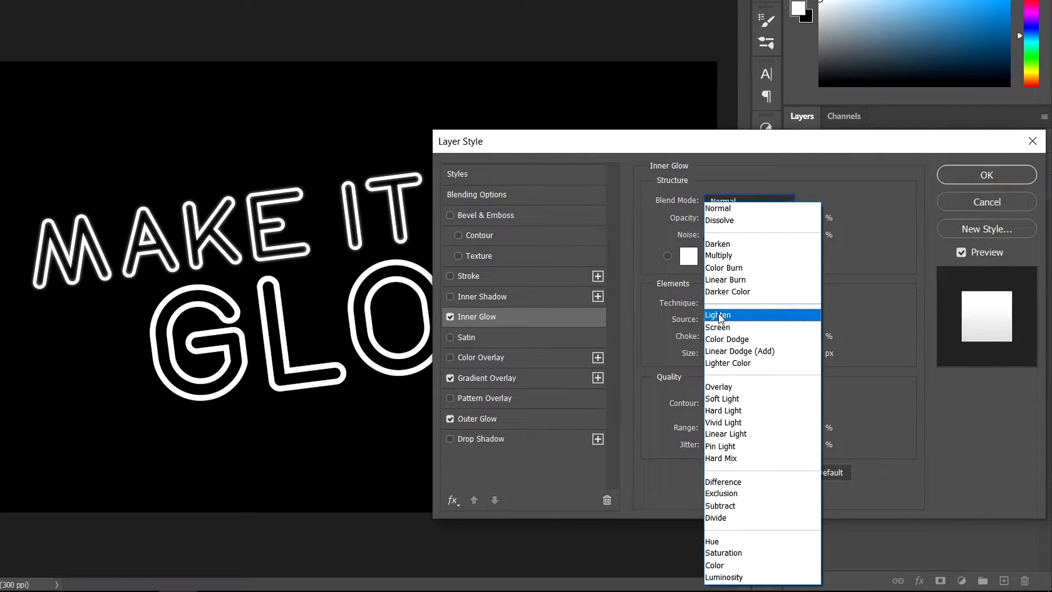
pyautogui.click(718, 387)
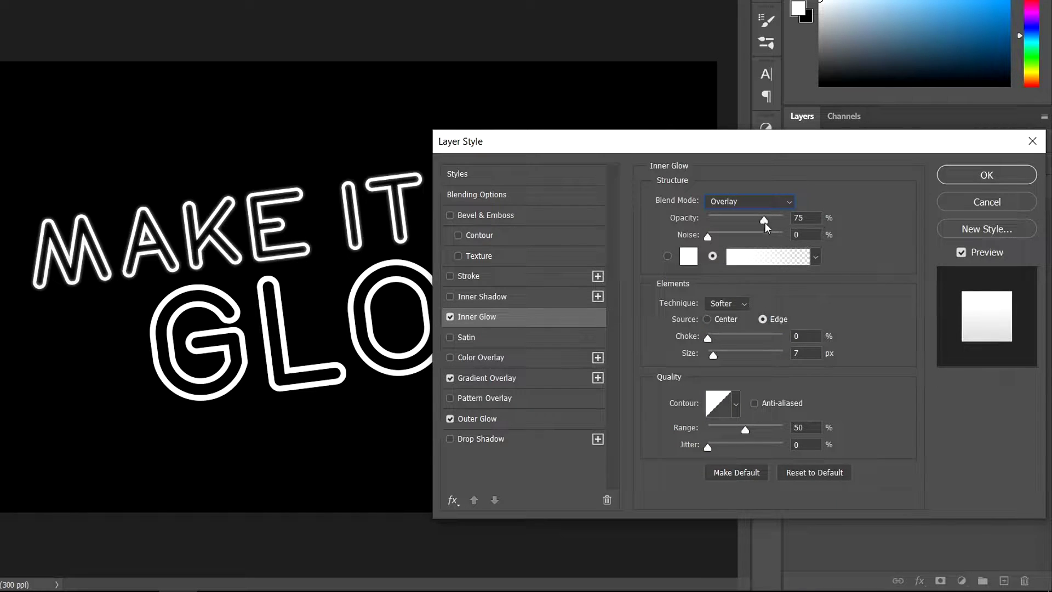
pyautogui.moveTo(764, 220); pyautogui.dragTo(784, 219)
pyautogui.click(668, 256)
# Set the Inner Glow size to 6 px and choose the single rounded-peak contour preset.
pyautogui.click(805, 353)
pyautogui.write('6')
pyautogui.click(737, 402)
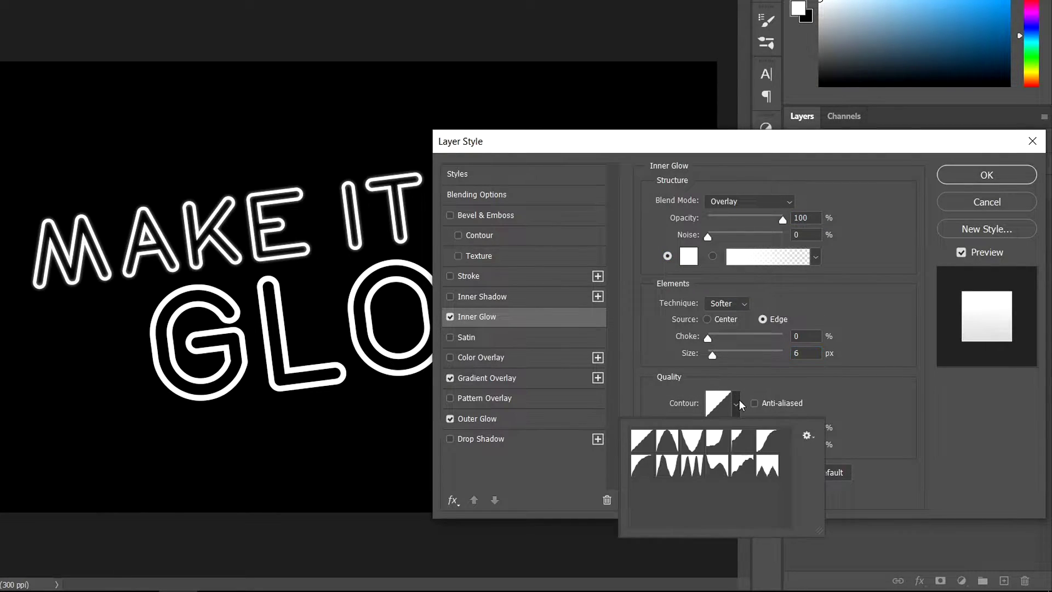
pyautogui.click(670, 444)
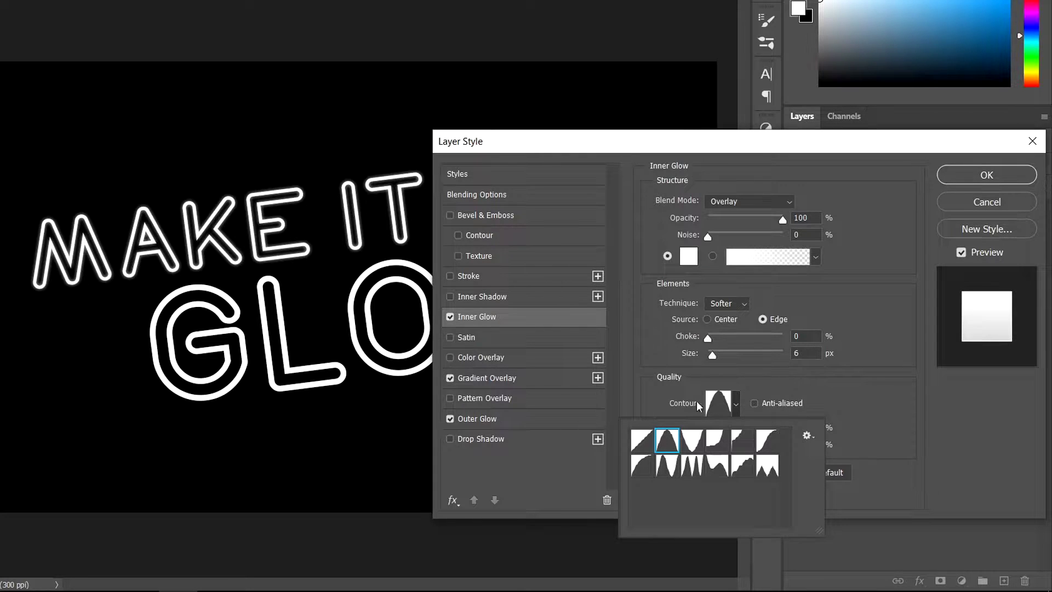
pyautogui.click(806, 386)
# Edit the Gradient Overlay's gradient, setting its starting colour stop to red #ff2020.
pyautogui.click(487, 377)
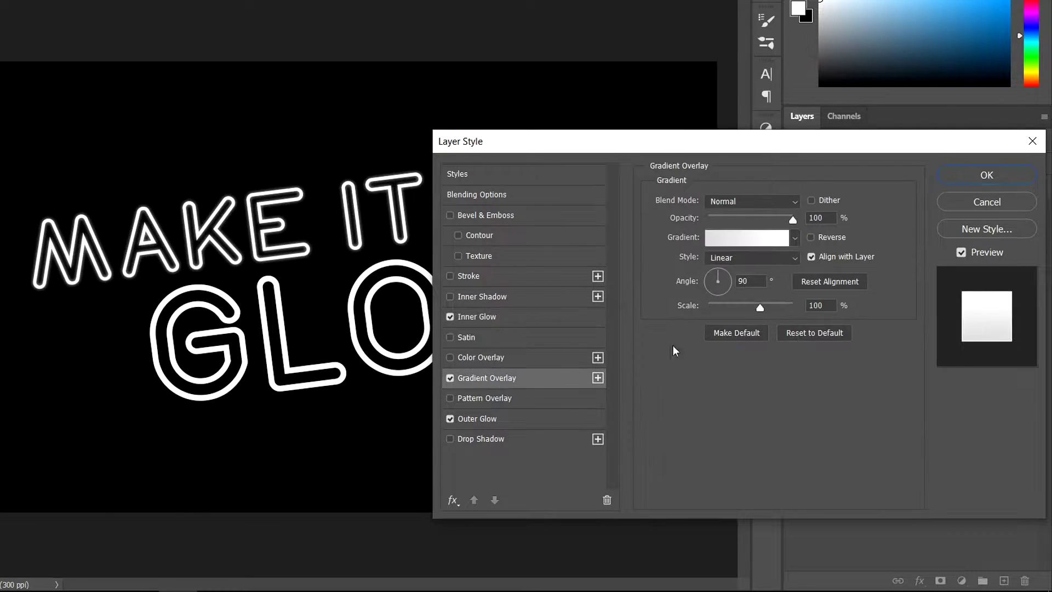
pyautogui.click(722, 237)
pyautogui.moveTo(768, 144); pyautogui.dragTo(714, 127)
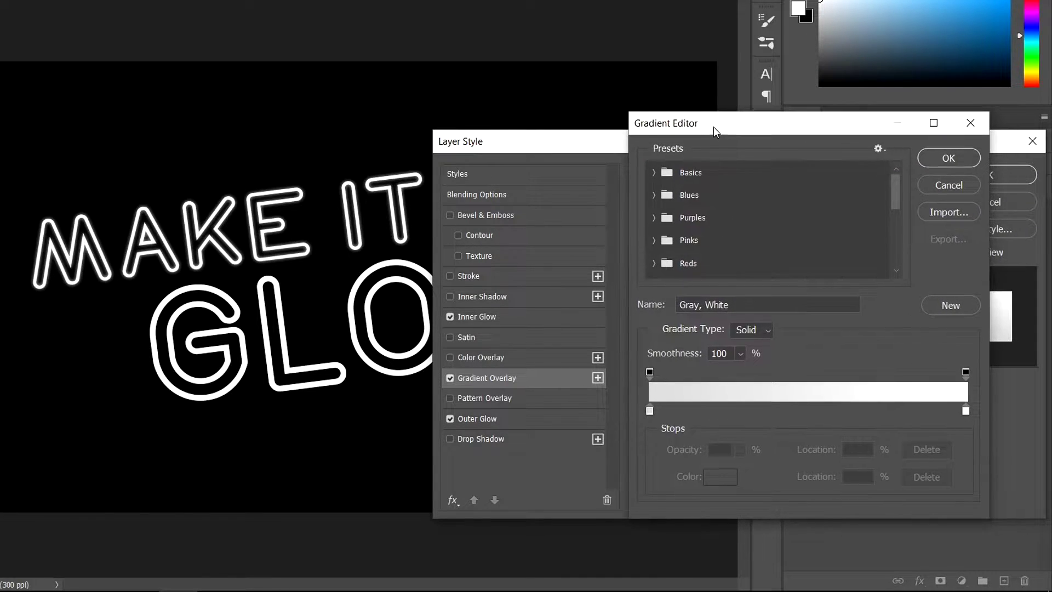
pyautogui.click(651, 411)
pyautogui.click(717, 478)
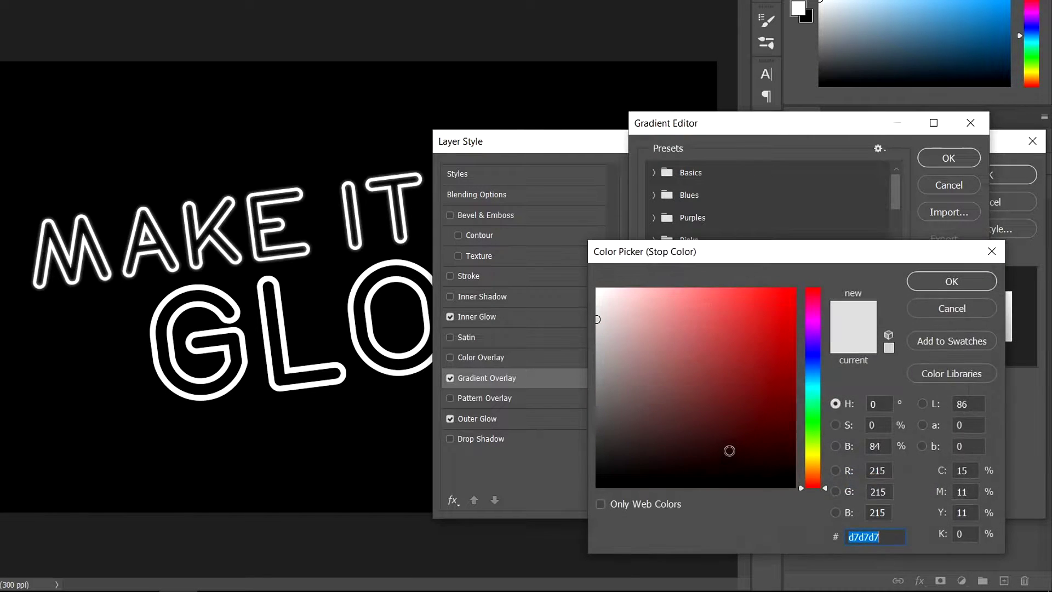
pyautogui.write('ff2')
pyautogui.write('222')
pyautogui.click(921, 282)
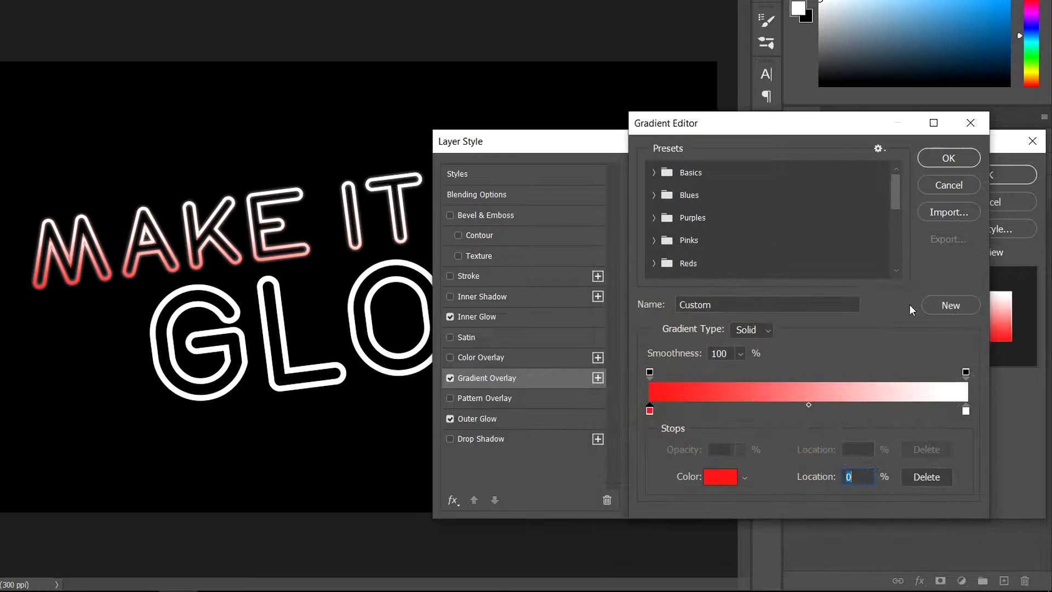
# Add a colour stop at 50% of the Gradient Overlay's gradient and colour it purple #8400ff.
pyautogui.click(809, 416)
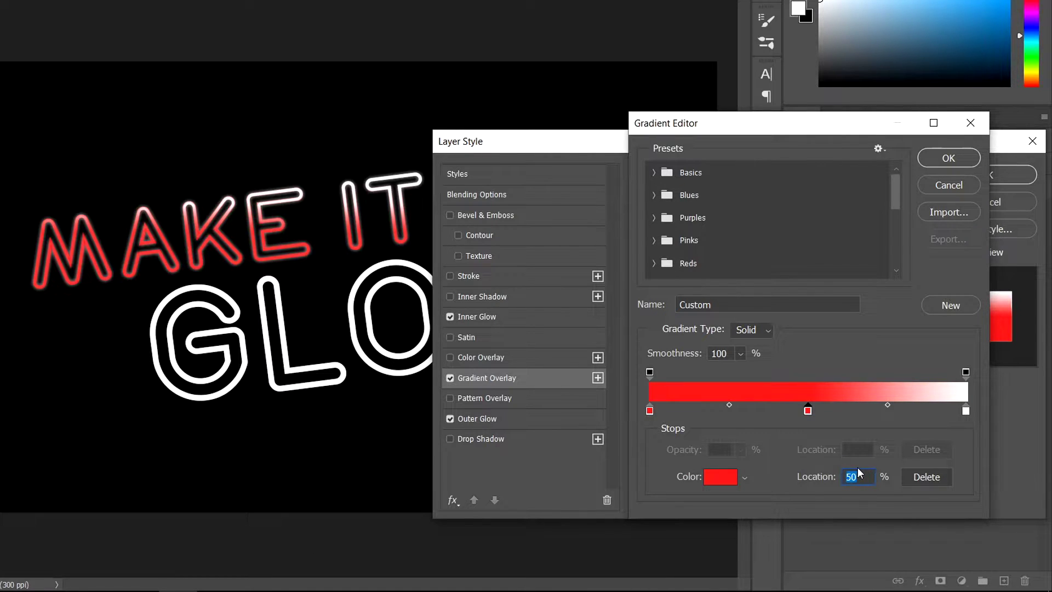
pyautogui.click(721, 477)
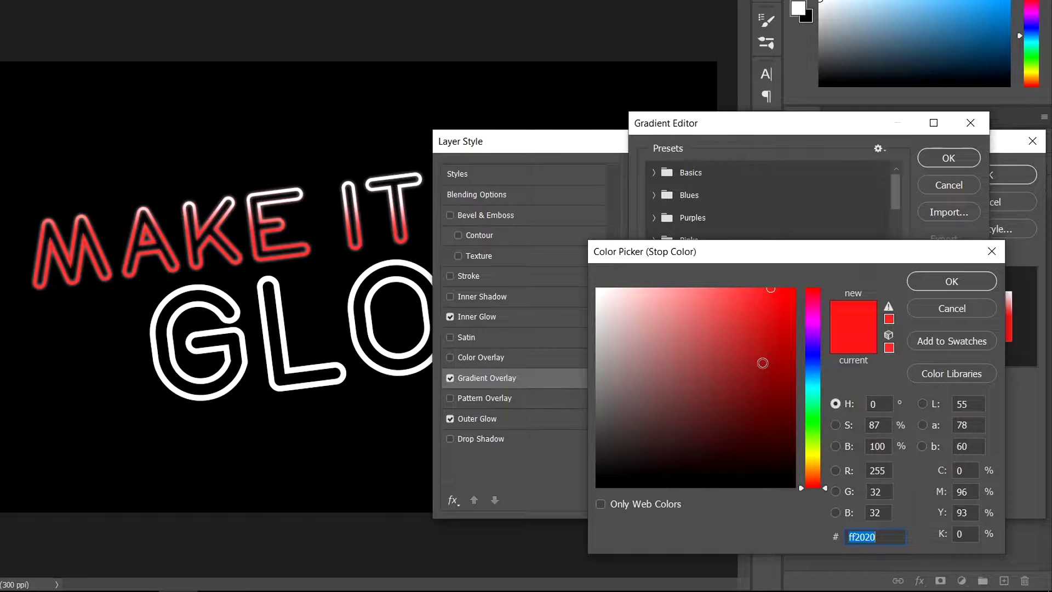
pyautogui.write('84')
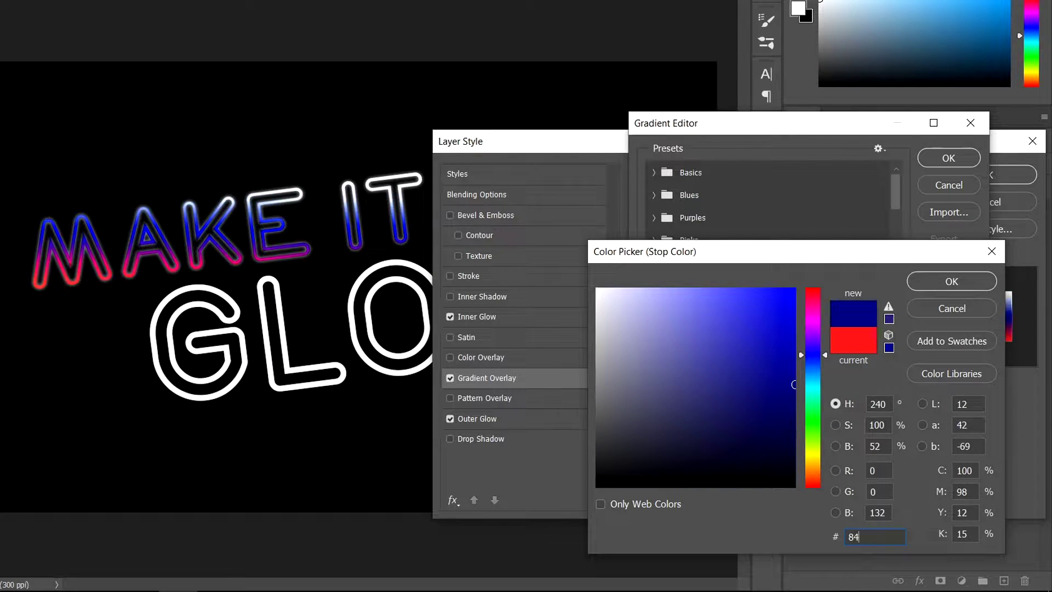
pyautogui.write('00ff')
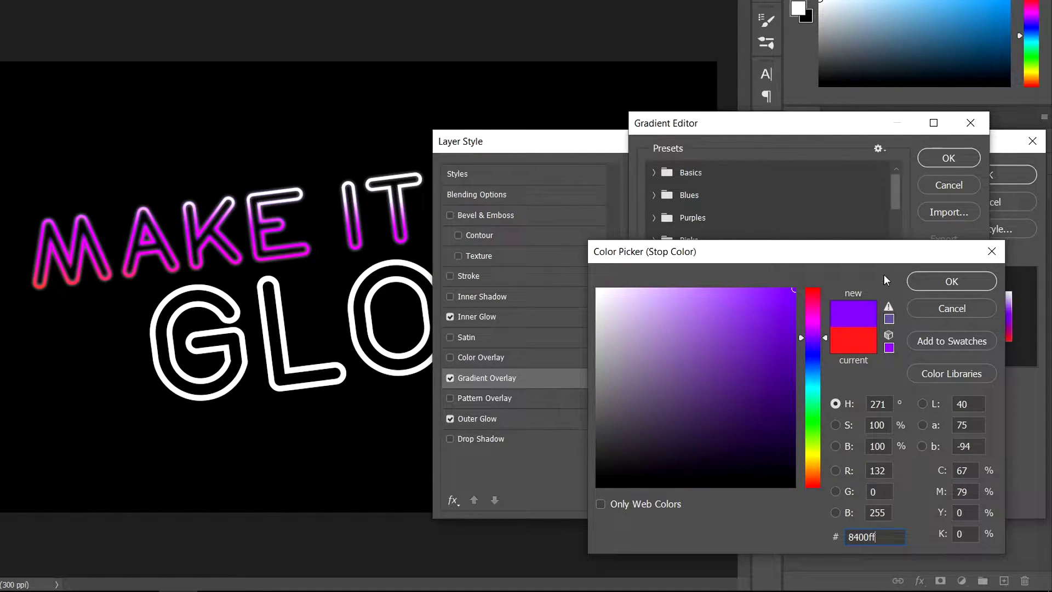
pyautogui.click(934, 281)
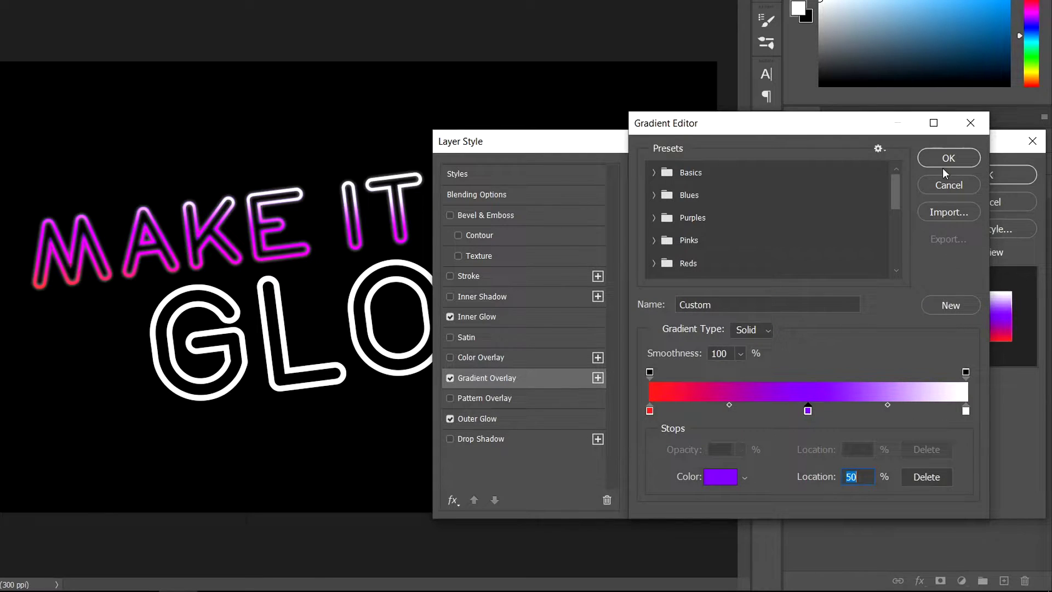
# Set the overlay gradient's ending colour stop to blue #008aff and accept the gradient.
pyautogui.click(966, 413)
pyautogui.click(720, 477)
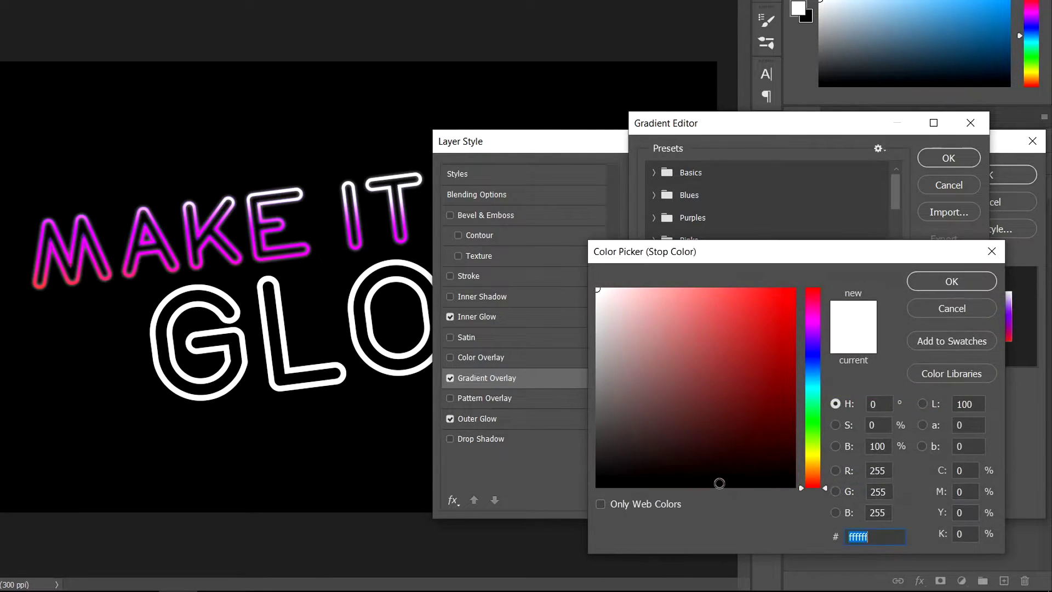
pyautogui.write('00')
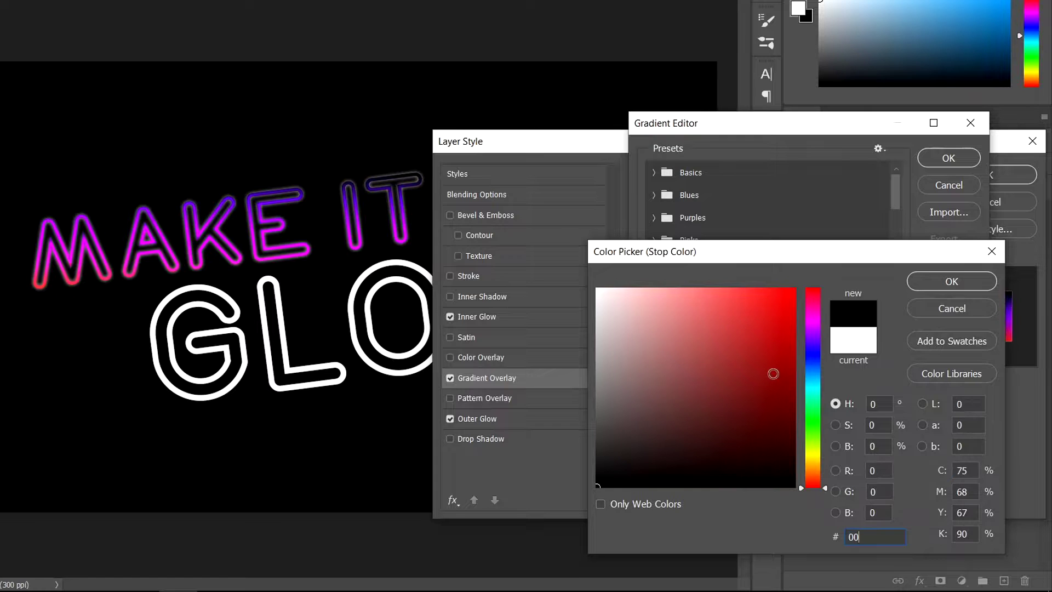
pyautogui.write('8aff')
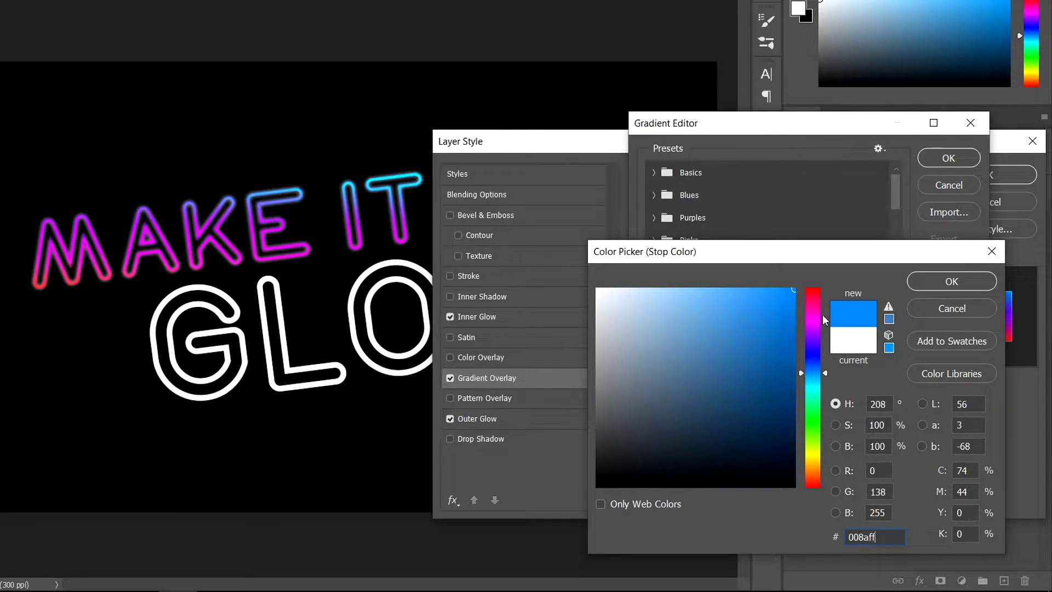
pyautogui.click(939, 280)
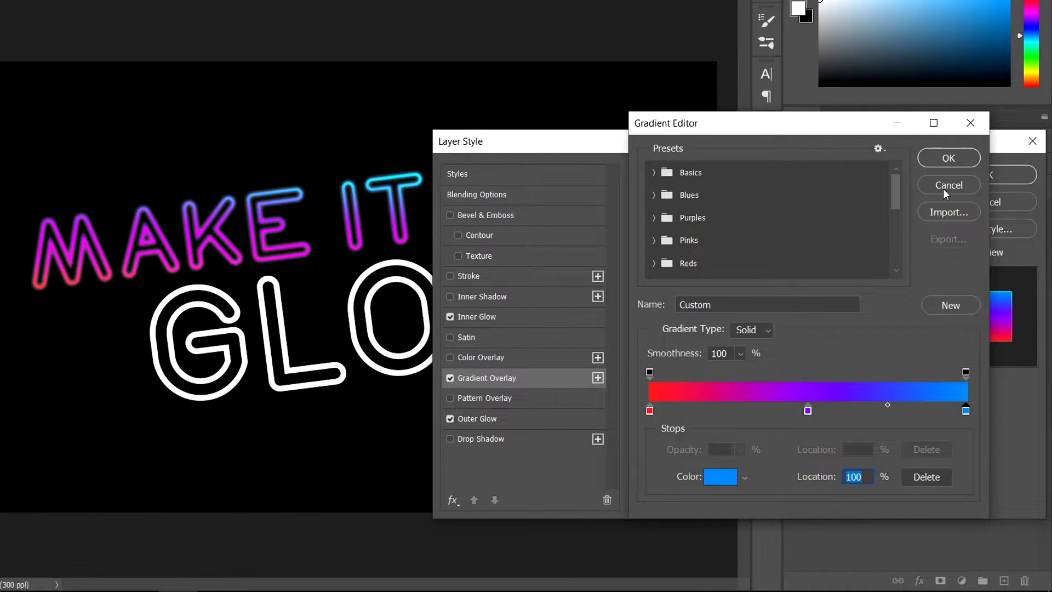
pyautogui.click(952, 159)
# Set the Gradient Overlay's angle to 36° and its scale to 110%.
pyautogui.click(753, 281)
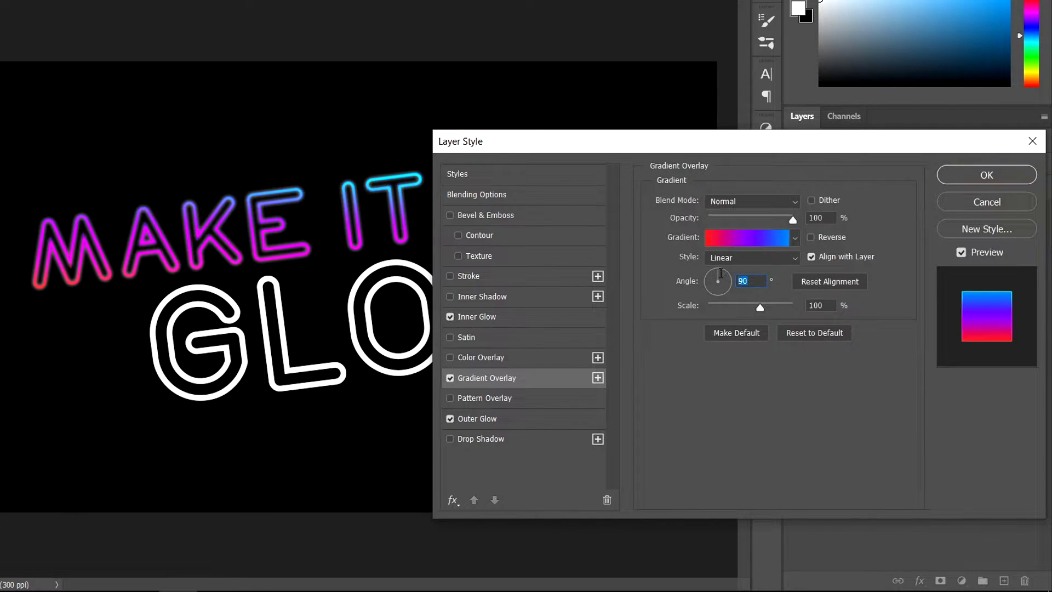
pyautogui.write('36')
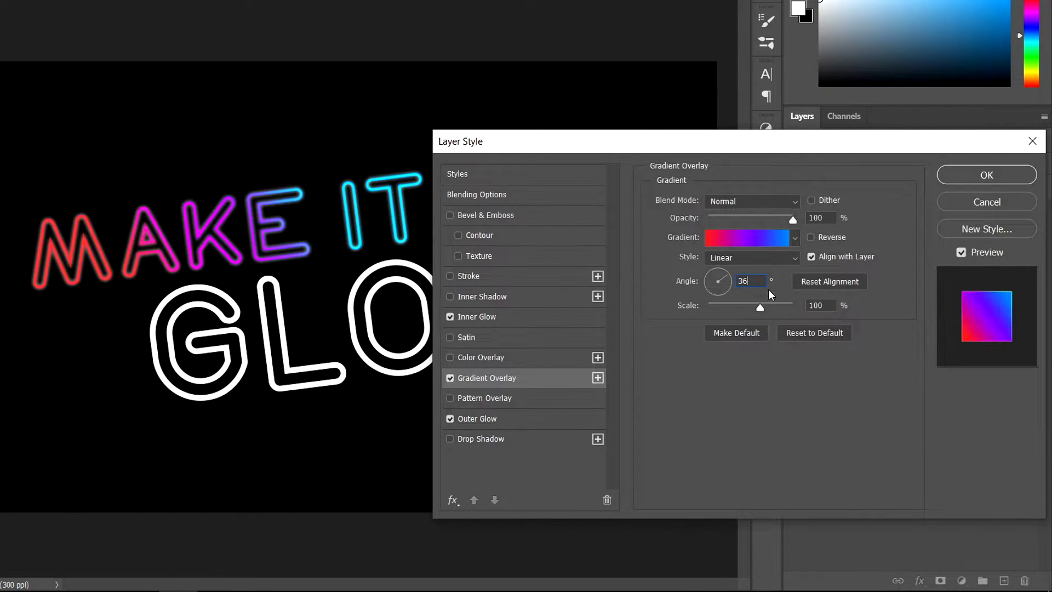
pyautogui.doubleClick(816, 305)
pyautogui.write('110')
# Set the Outer Glow to 9% opacity and a size of 40 px, keeping Normal blend mode.
pyautogui.click(485, 418)
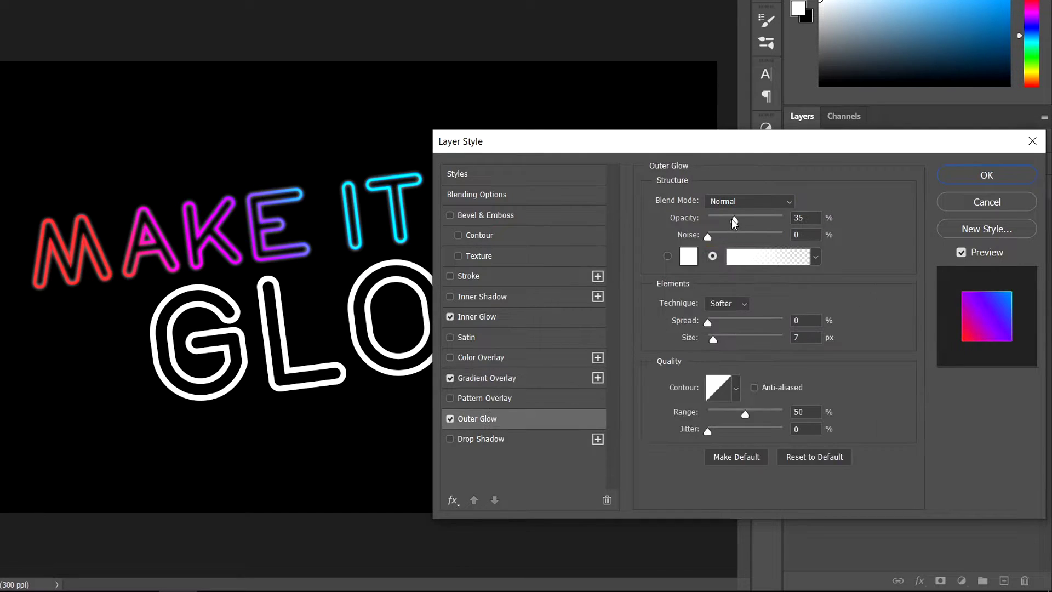
pyautogui.click(734, 203)
pyautogui.click(733, 204)
pyautogui.doubleClick(816, 218)
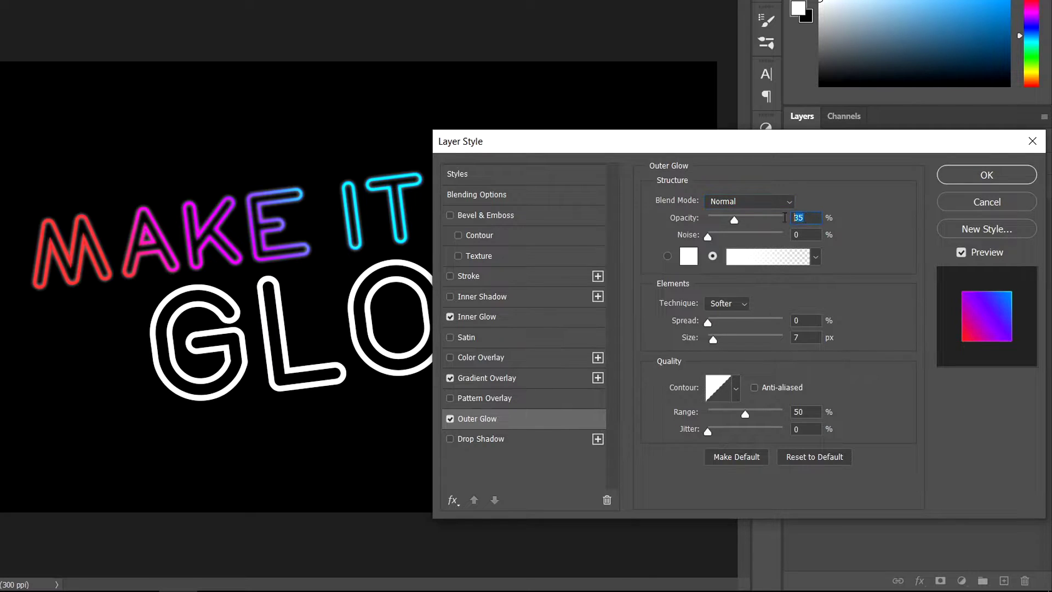
pyautogui.write('9')
pyautogui.write('40')
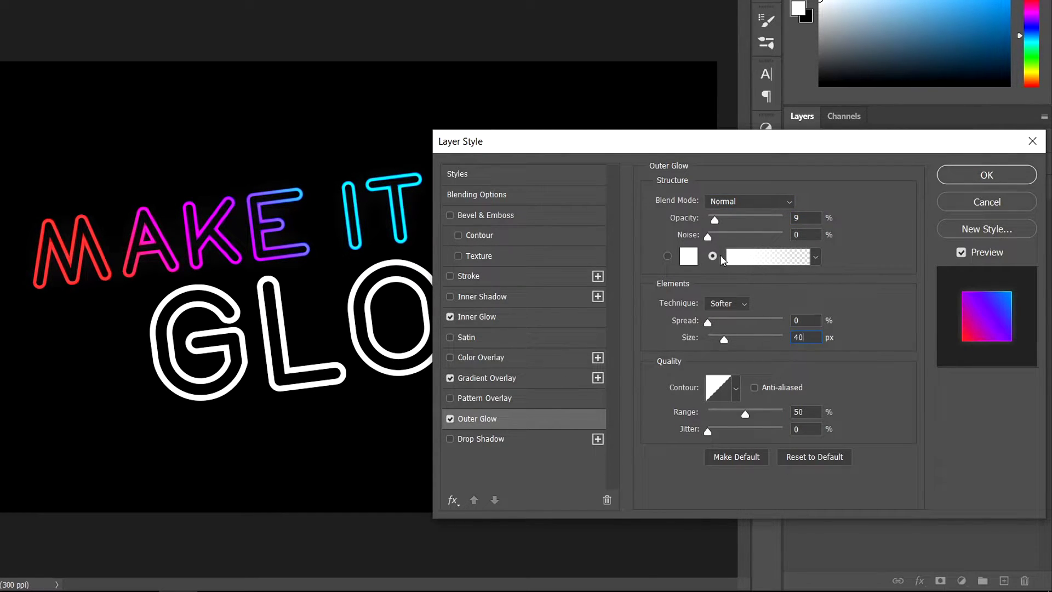
# Edit the Outer Glow's gradient, raising its ending opacity stop to 100%.
pyautogui.click(742, 258)
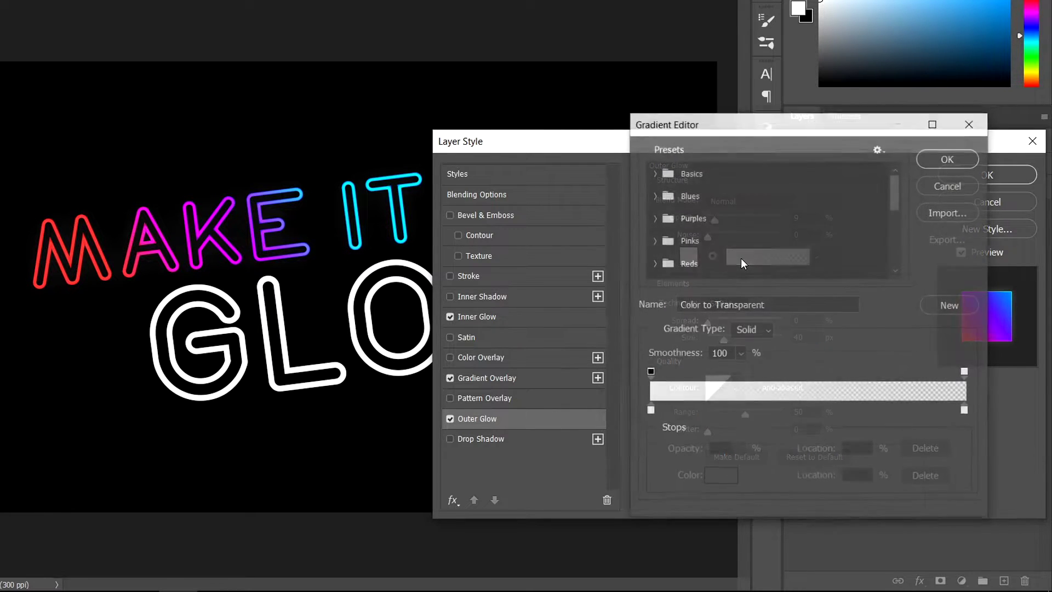
pyautogui.click(967, 371)
pyautogui.click(741, 452)
pyautogui.moveTo(740, 469); pyautogui.dragTo(865, 464)
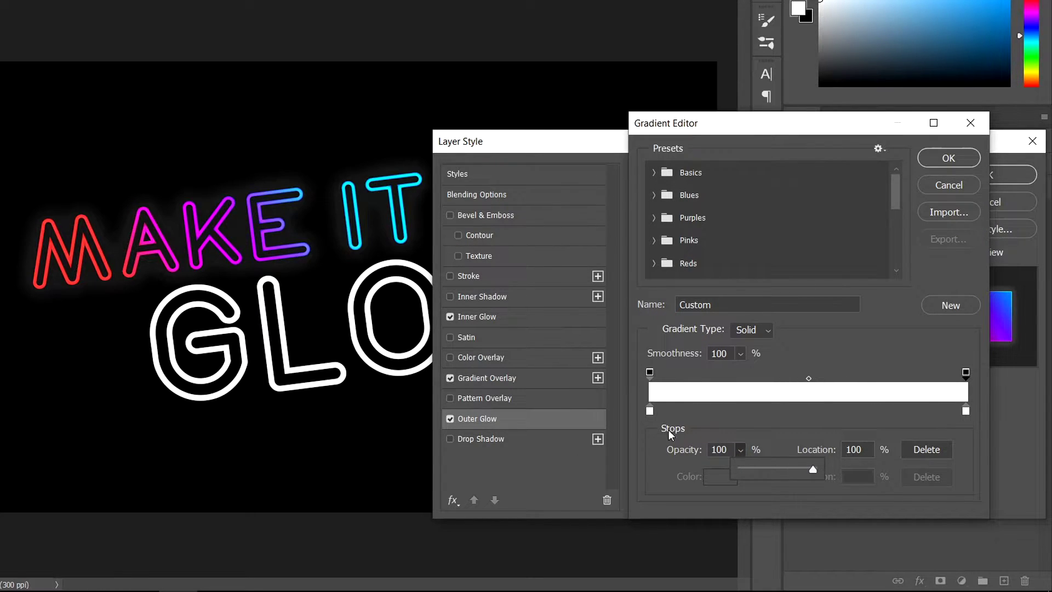
# Set the starting colour stop of the Outer Glow's gradient to red #ff0000.
pyautogui.click(650, 413)
pyautogui.click(721, 476)
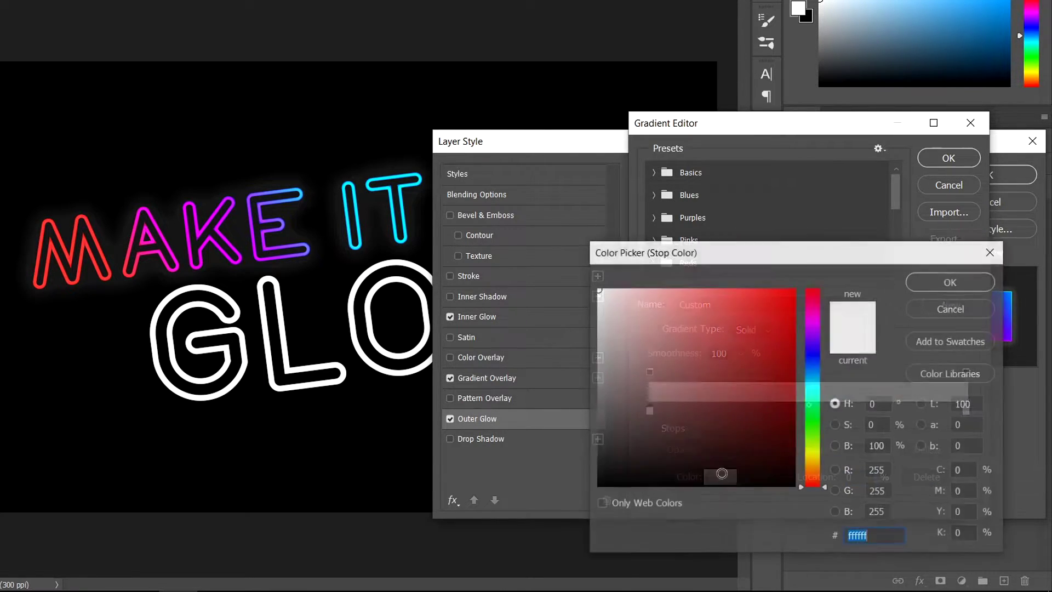
pyautogui.write('ff0000')
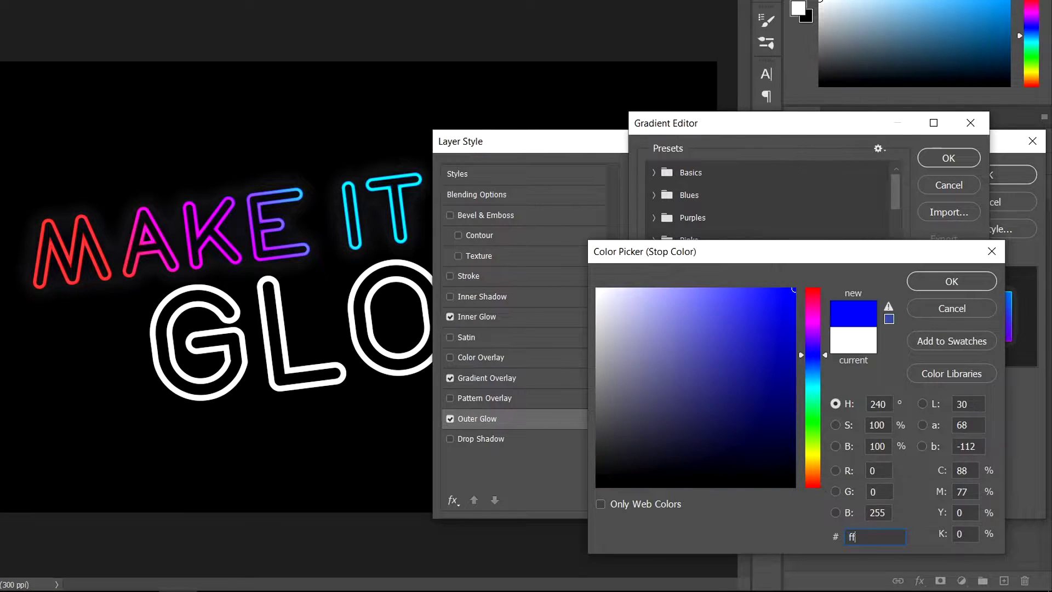
pyautogui.click(937, 282)
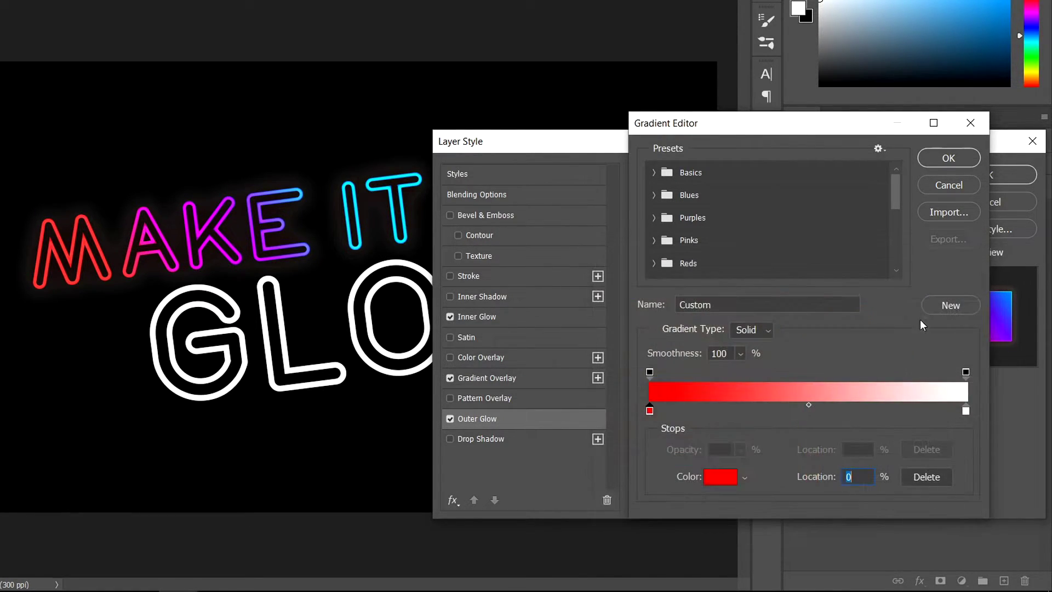
# Add a colour stop at 50% of the Outer Glow's gradient and colour it purple #9600ff.
pyautogui.click(810, 412)
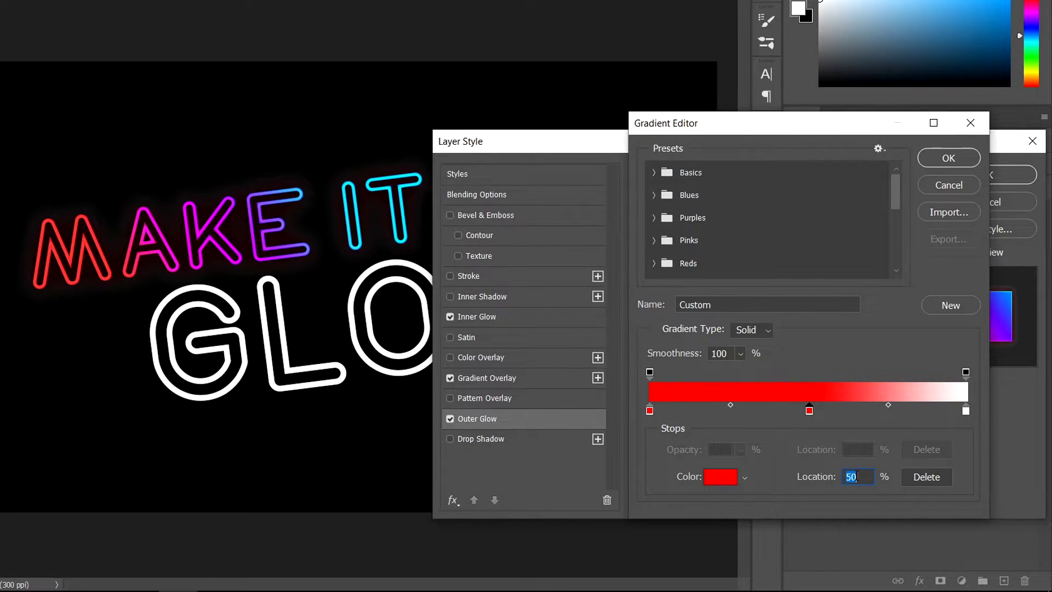
pyautogui.click(720, 481)
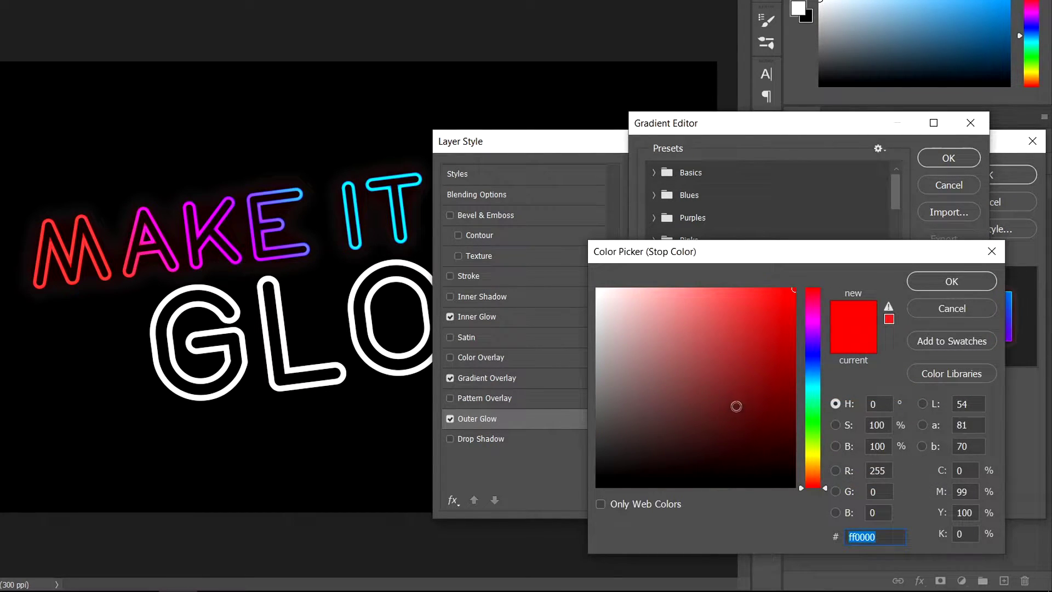
pyautogui.write('96')
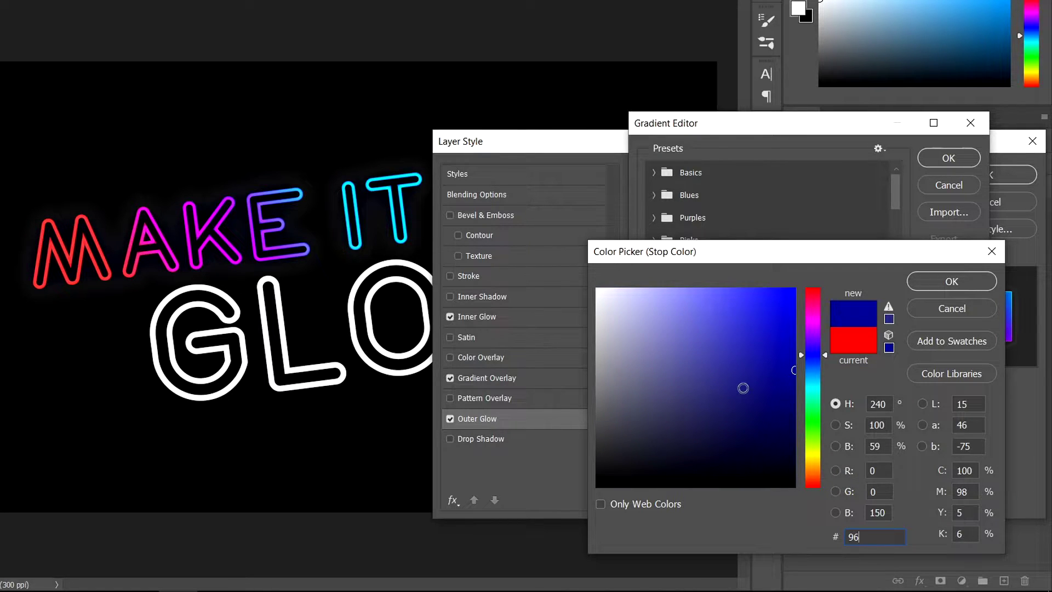
pyautogui.write('00ff')
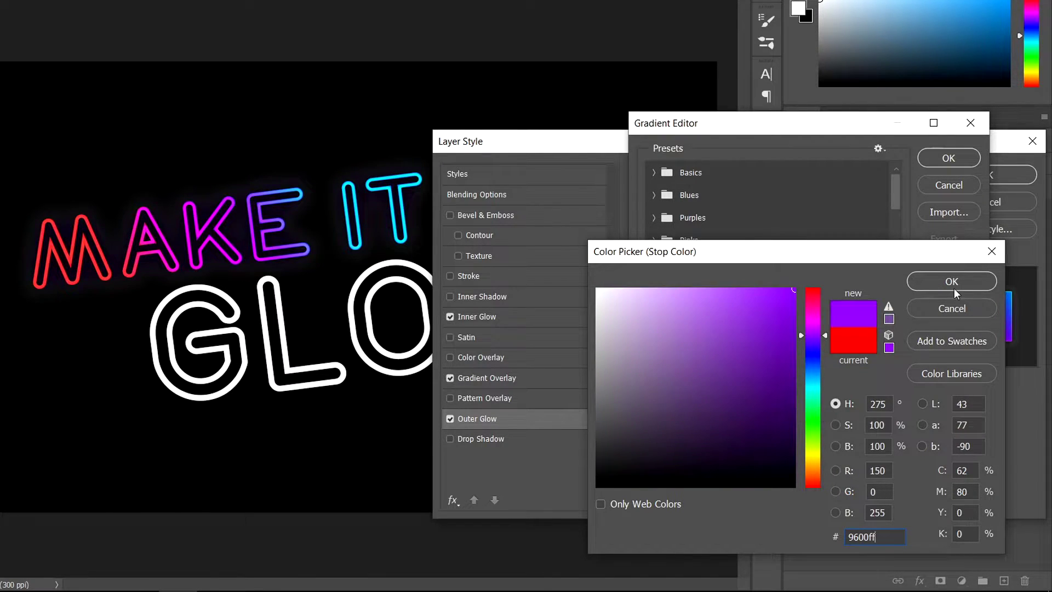
pyautogui.click(952, 280)
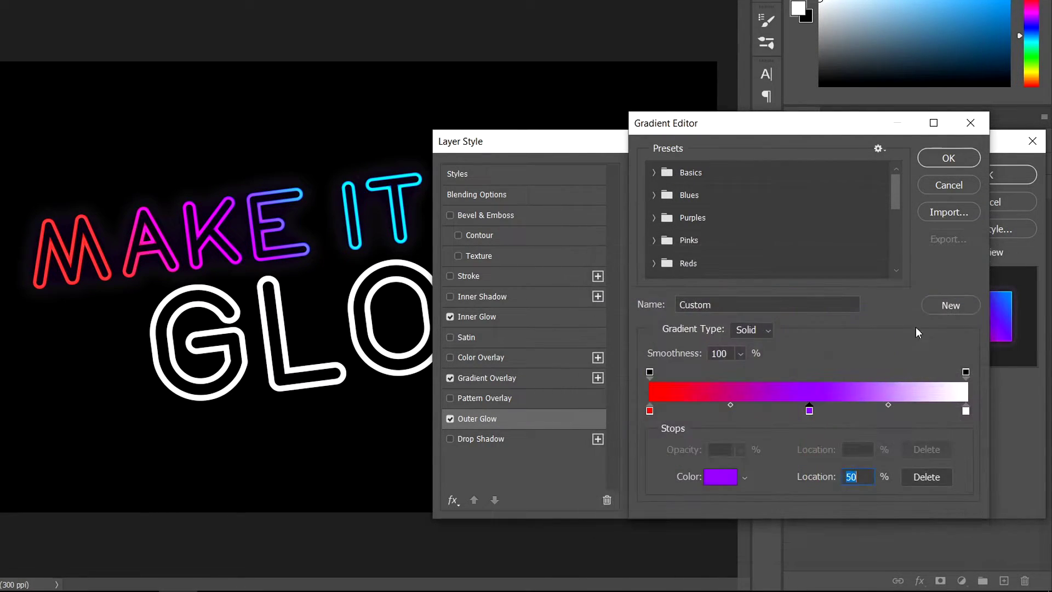
# Set the ending colour stop of the Outer Glow's gradient to blue #0078ff.
pyautogui.click(966, 411)
pyautogui.click(730, 482)
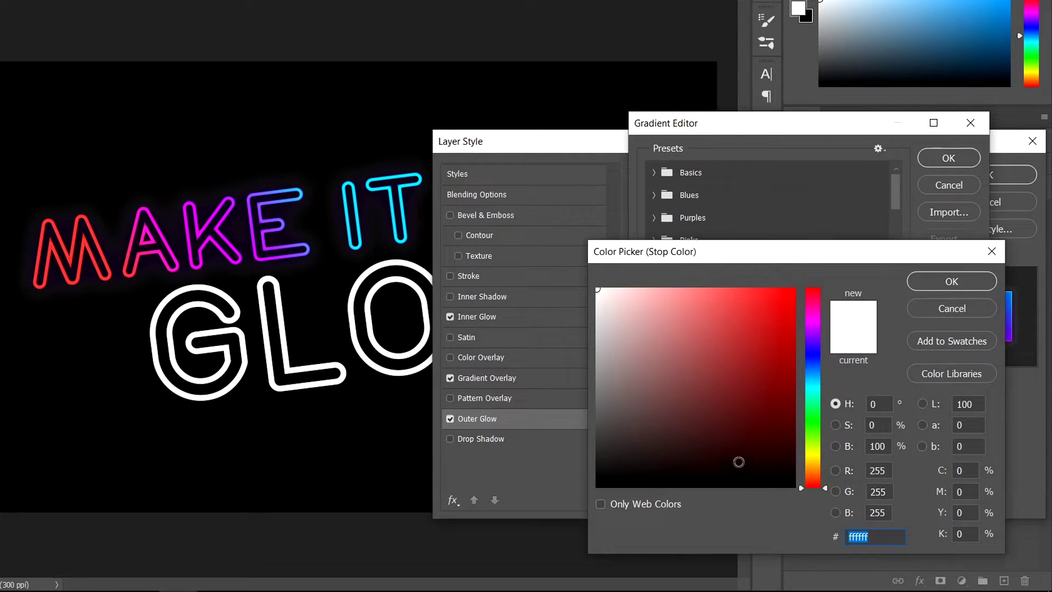
pyautogui.write('0078ff')
pyautogui.click(940, 281)
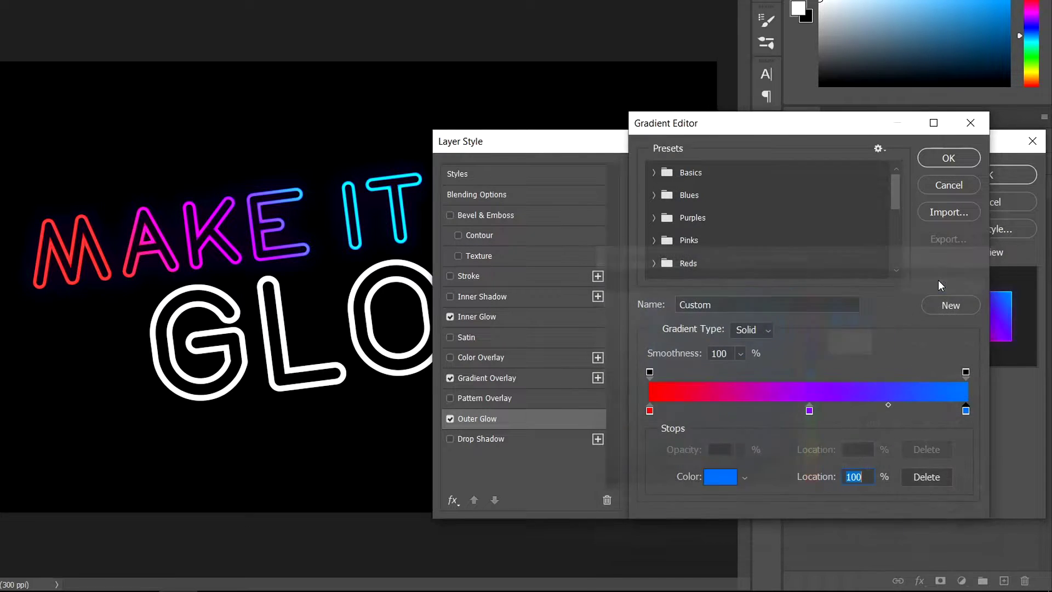
# Apply the edited Outer Glow gradient and the layer styles to the MAKE IT text layer.
pyautogui.click(950, 164)
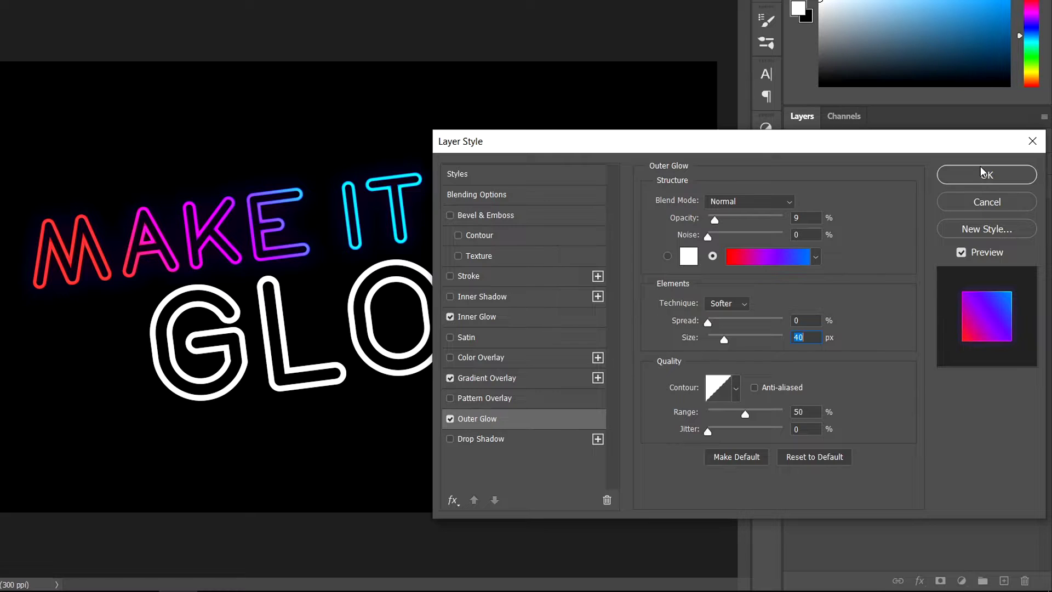
pyautogui.click(978, 175)
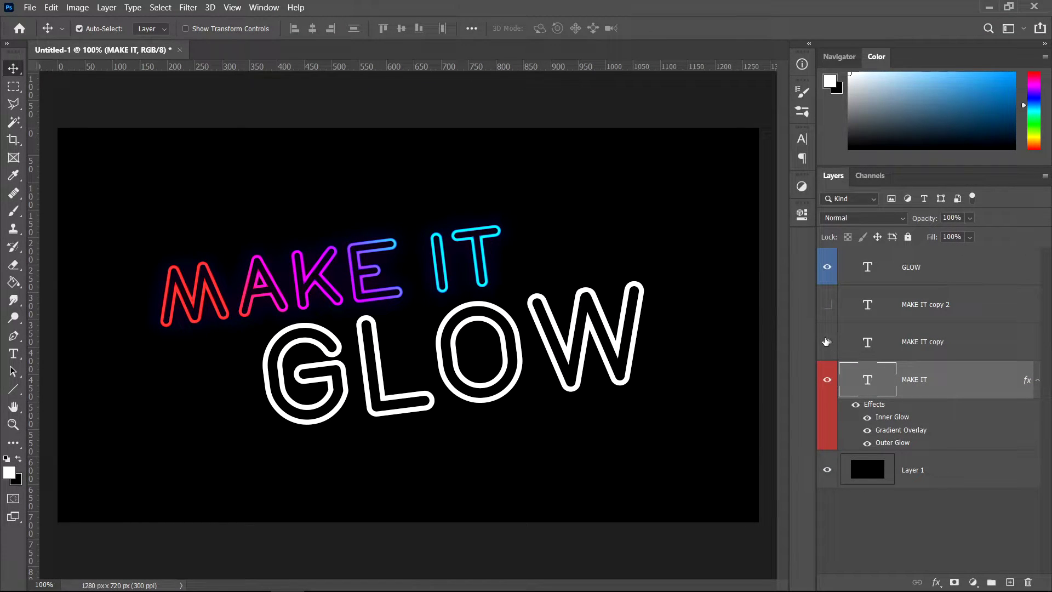
# Show the MAKE IT copy layer and convert it to a smart object.
pyautogui.click(827, 341)
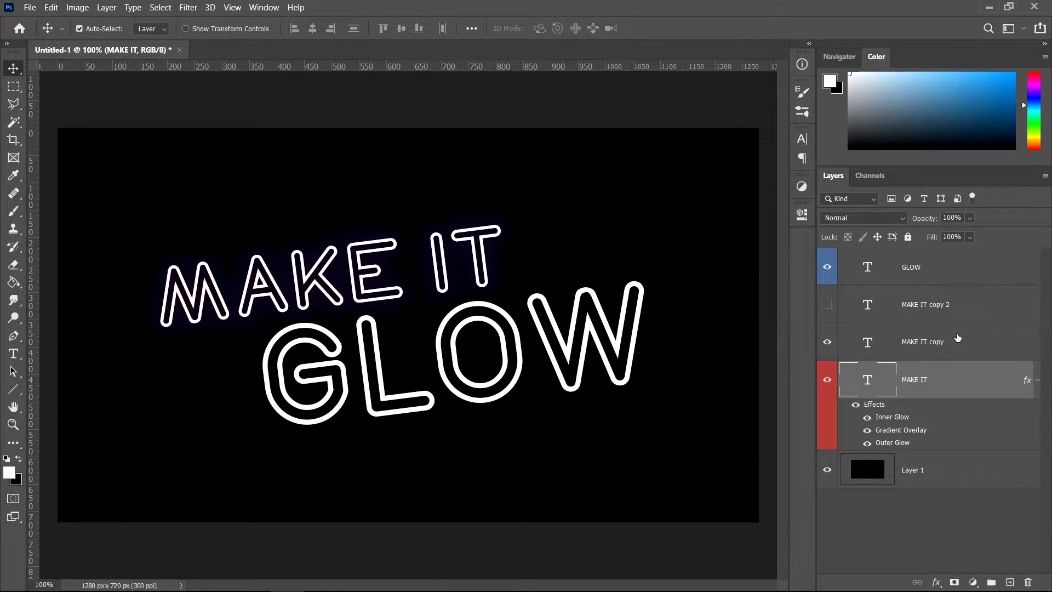
pyautogui.click(1038, 382)
pyautogui.click(931, 347)
pyautogui.rightClick(932, 347)
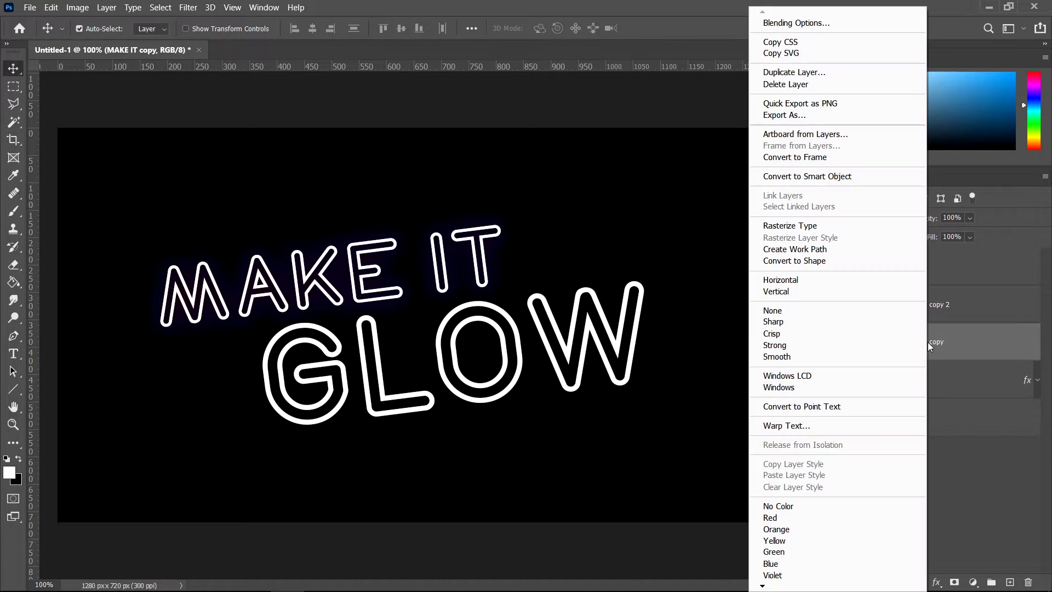
pyautogui.click(844, 177)
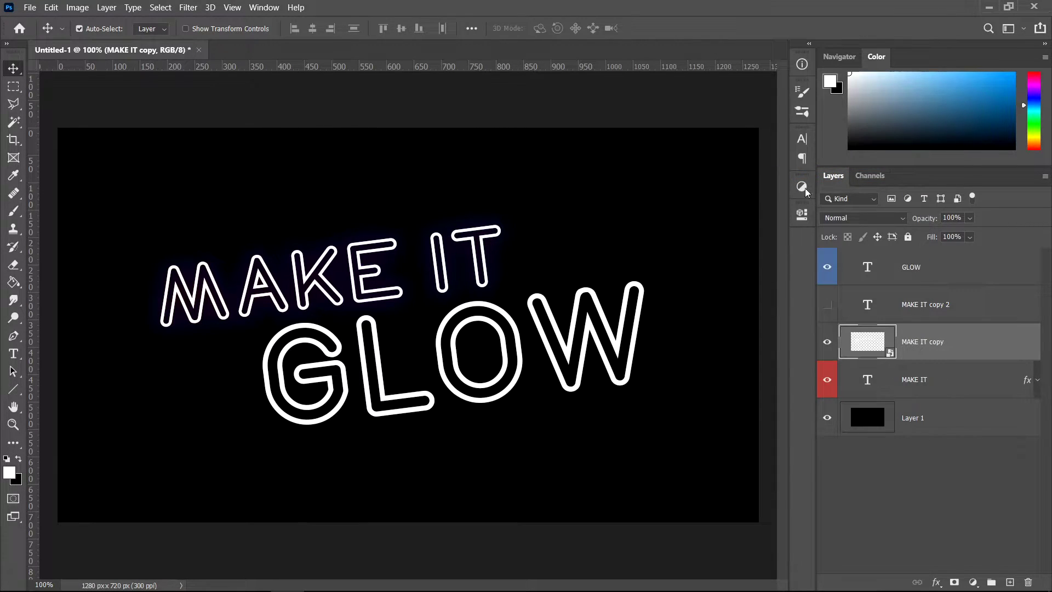
# Apply a Motion Blur to the MAKE IT copy layer with an angle of 9° and a distance of 1237 pixels.
pyautogui.click(188, 7)
pyautogui.moveTo(223, 153)
pyautogui.click(386, 228)
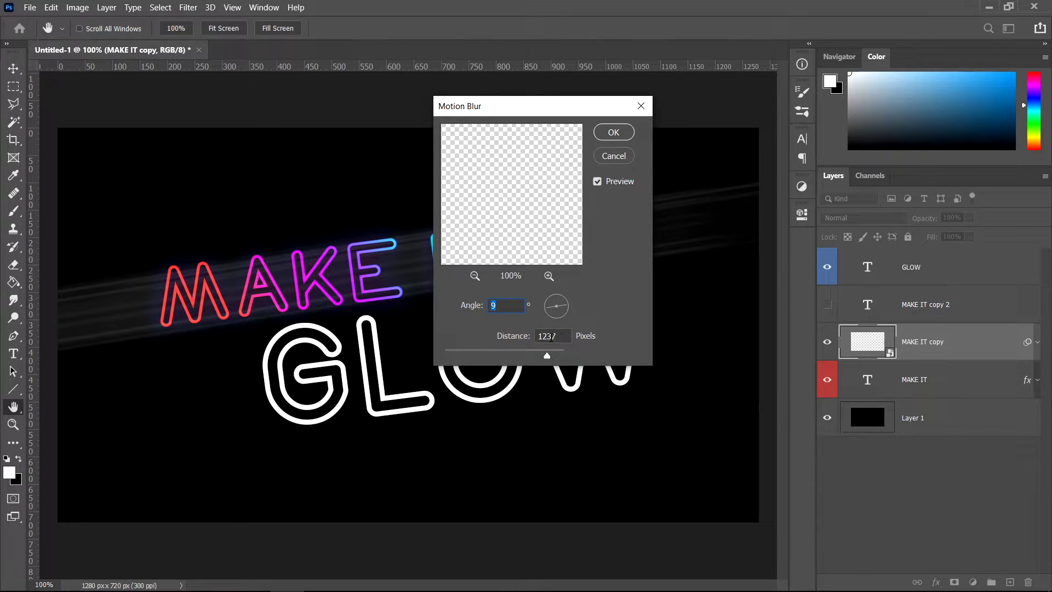
pyautogui.click(614, 133)
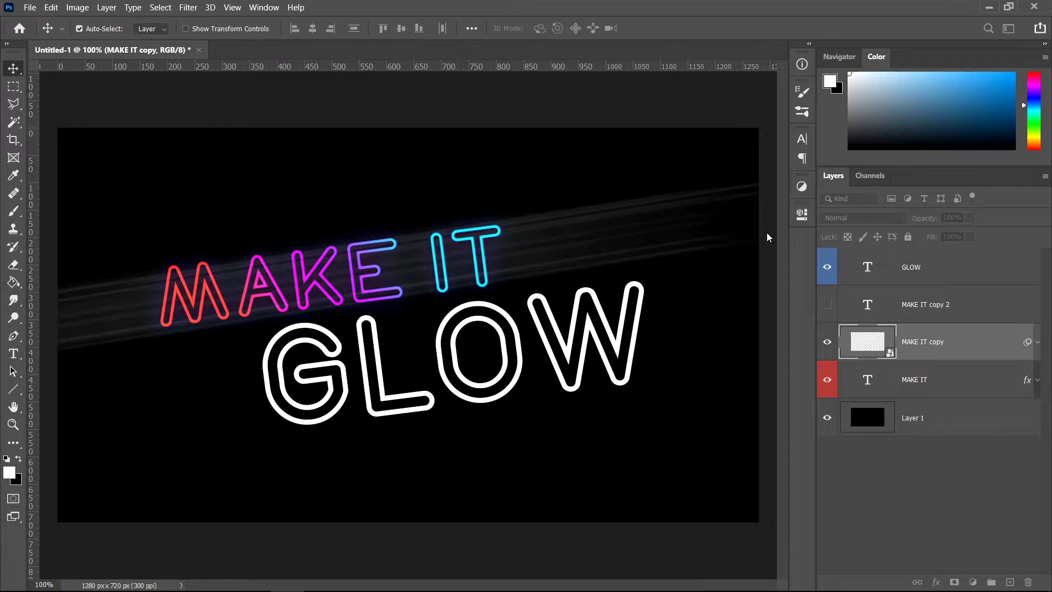
# Add a layer mask to MAKE IT copy and paint out the outer blur streaks with a soft black 200 px brush.
pyautogui.click(955, 582)
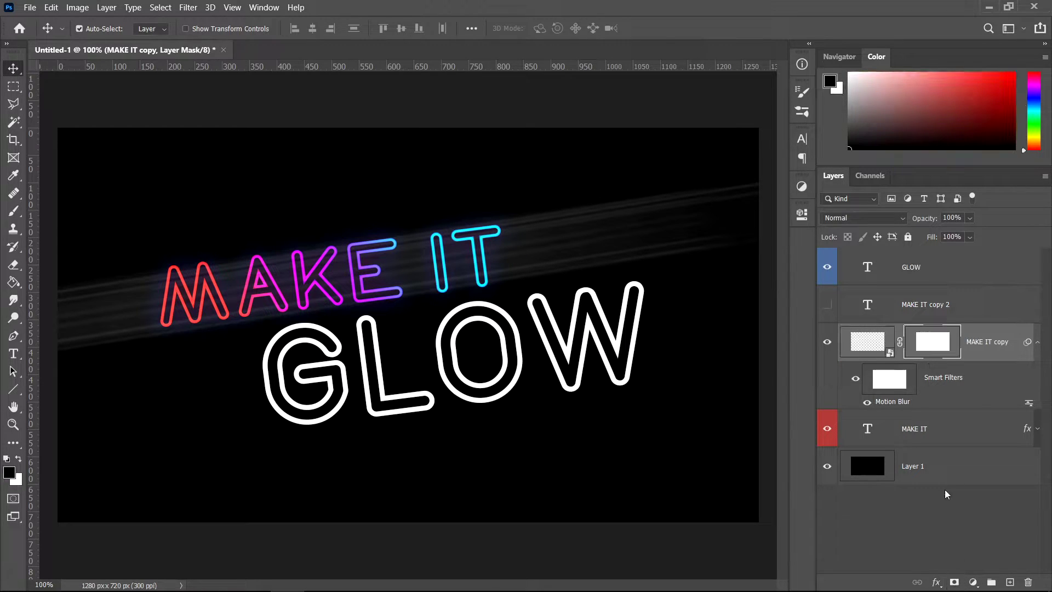
pyautogui.click(14, 211)
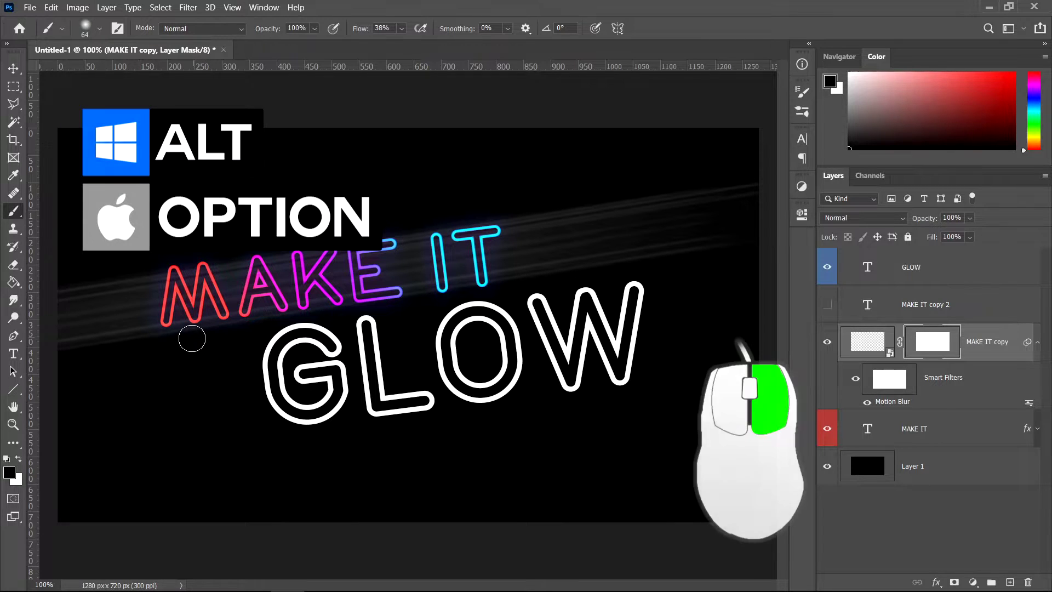
pyautogui.keyDown('alt'); pyautogui.rightClick(167, 364); pyautogui.keyUp('alt')
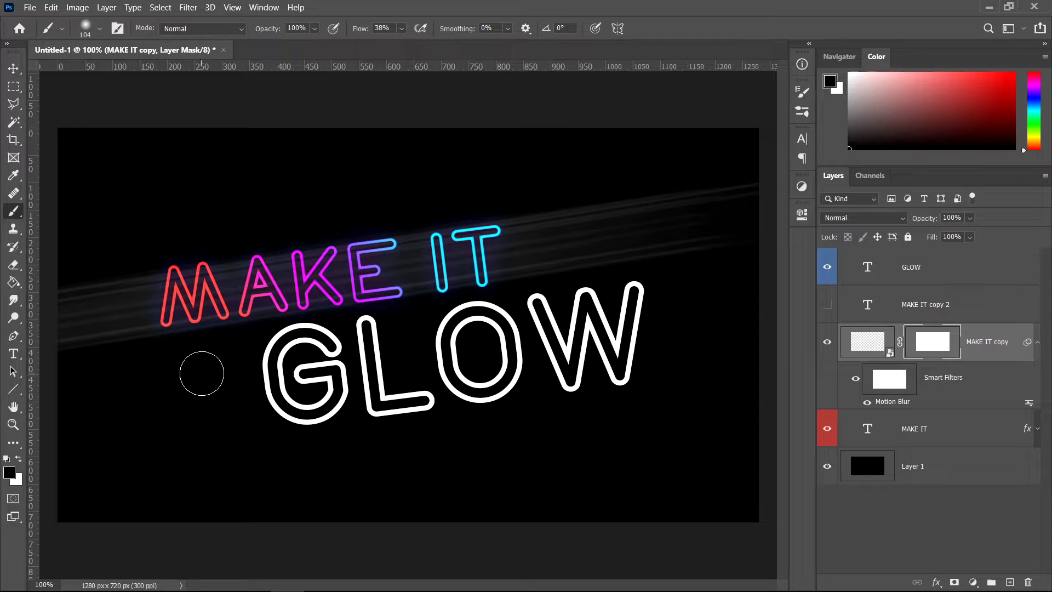
pyautogui.keyDown('alt'); pyautogui.rightClick(201, 373); pyautogui.keyUp('alt')
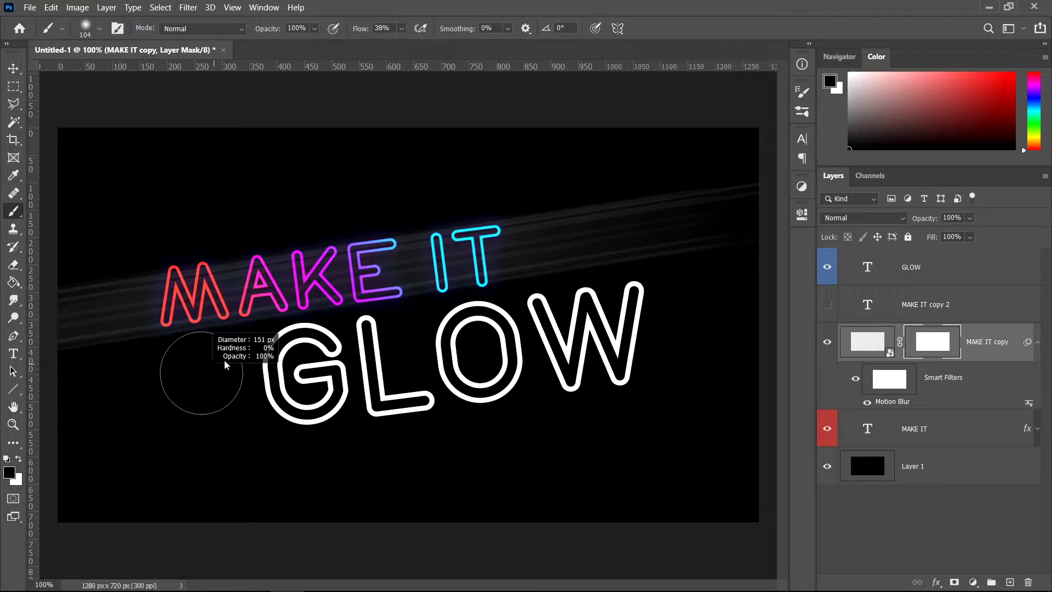
pyautogui.moveTo(416, 299); pyautogui.dragTo(415, 286)
pyautogui.press(']')
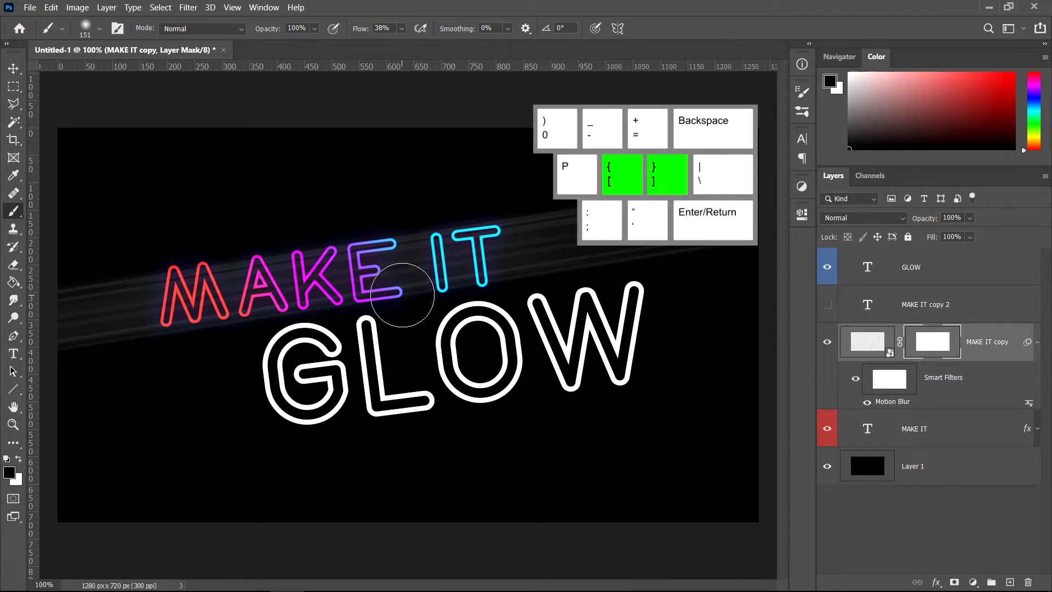
pyautogui.press(']')
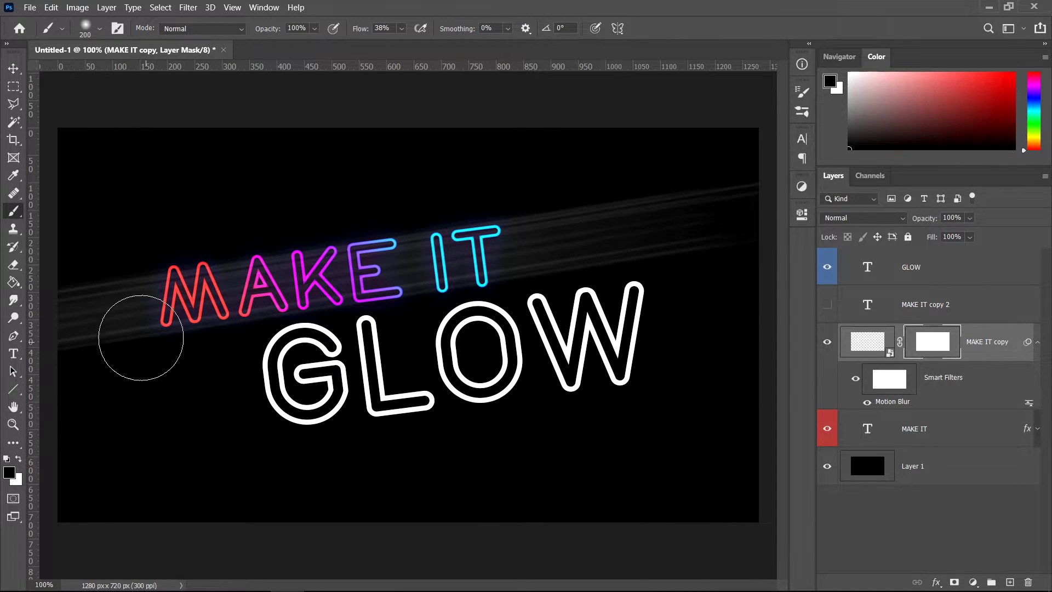
pyautogui.moveTo(97, 318); pyautogui.dragTo(73, 329)
pyautogui.moveTo(199, 227)
pyautogui.mouseDown()
pyautogui.moveTo(761, 225)
pyautogui.moveTo(725, 229)
pyautogui.moveTo(676, 288)
pyautogui.moveTo(546, 196)
pyautogui.moveTo(431, 302)
pyautogui.mouseUp()
# Lower the opacity of the MAKE IT copy layer to 62%.
pyautogui.press('v')
pyautogui.click(971, 218)
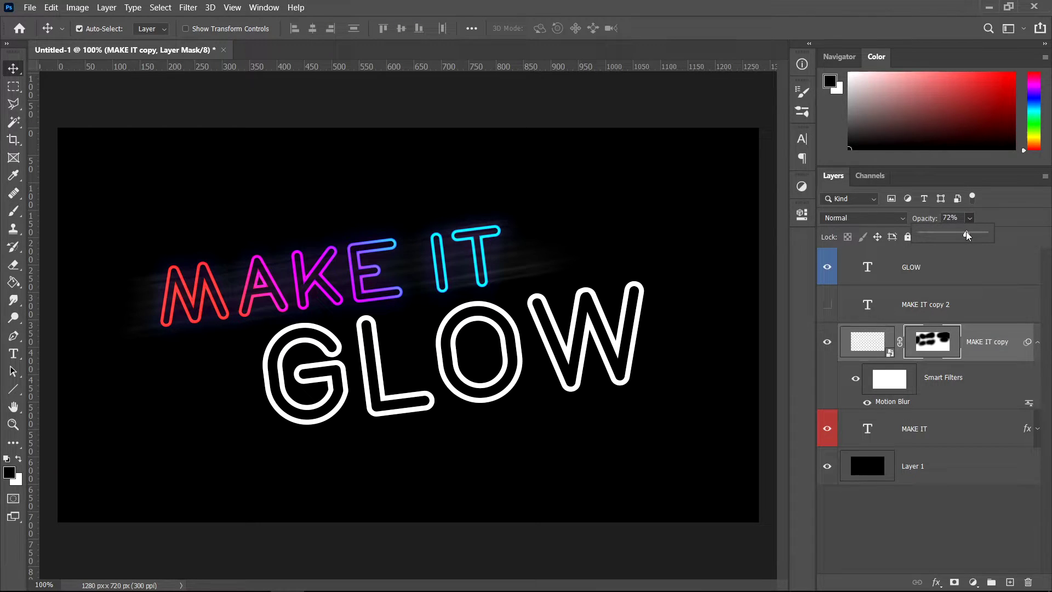
pyautogui.moveTo(962, 235); pyautogui.dragTo(959, 235)
pyautogui.click(986, 353)
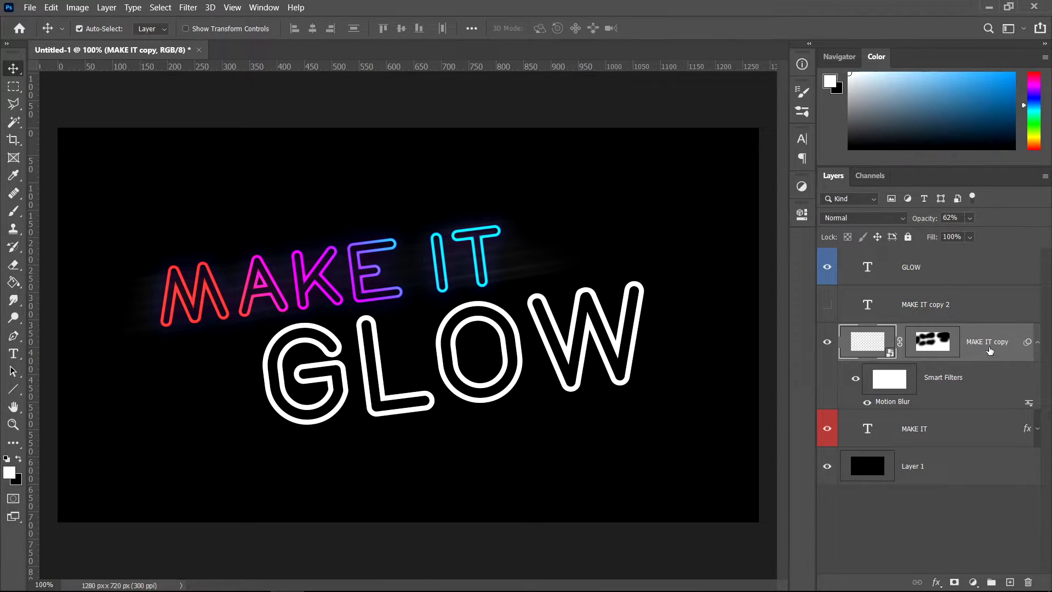
# Show the MAKE IT copy 2 layer and convert it to a smart object.
pyautogui.click(830, 306)
pyautogui.click(971, 307)
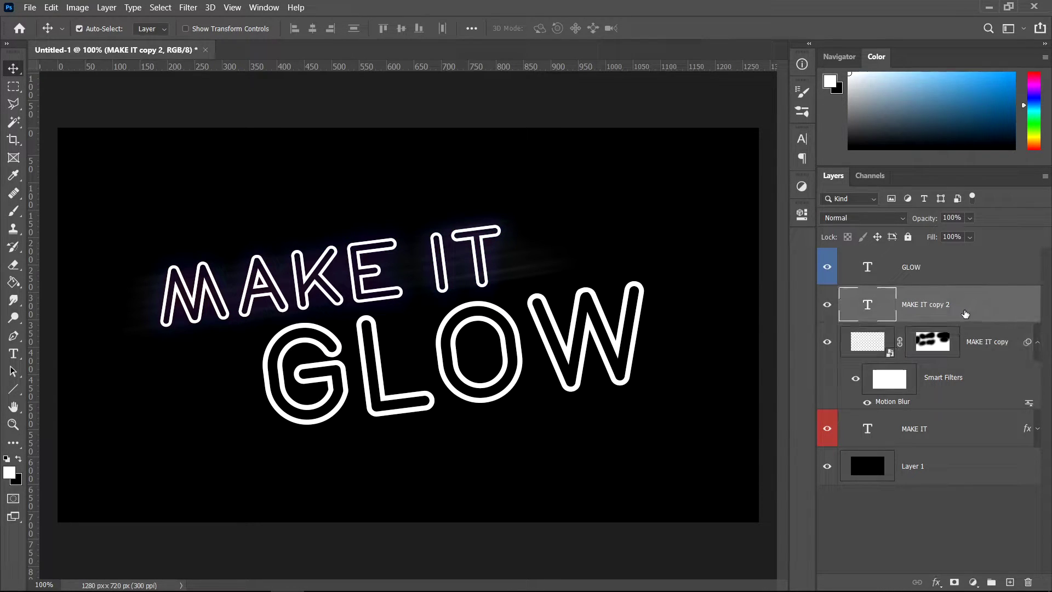
pyautogui.rightClick(963, 307)
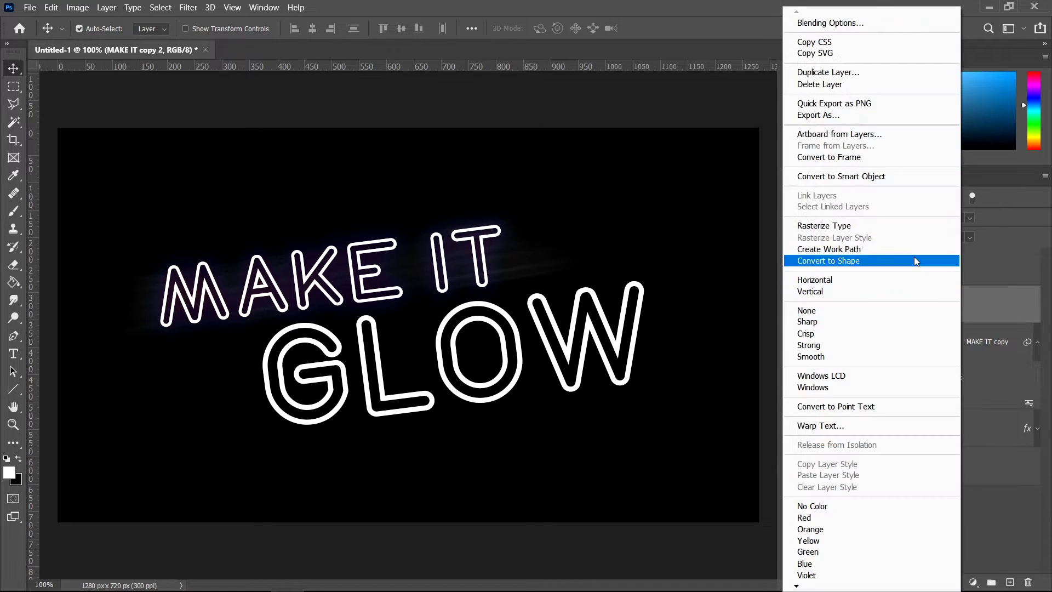
pyautogui.click(859, 183)
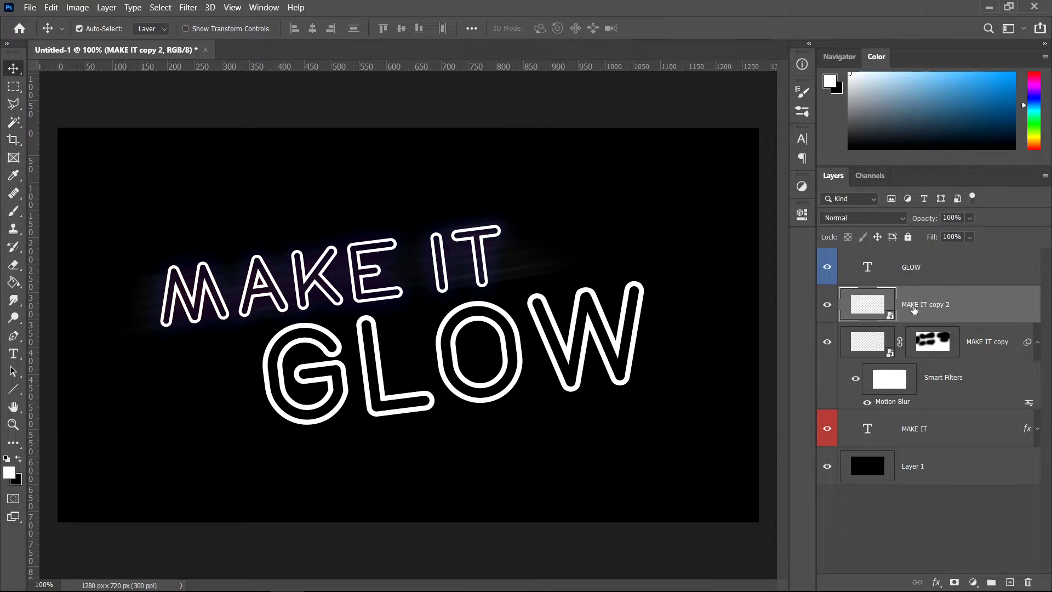
# Apply a Gaussian Blur with a 1.0 pixel radius to the MAKE IT copy 2 layer.
pyautogui.click(188, 7)
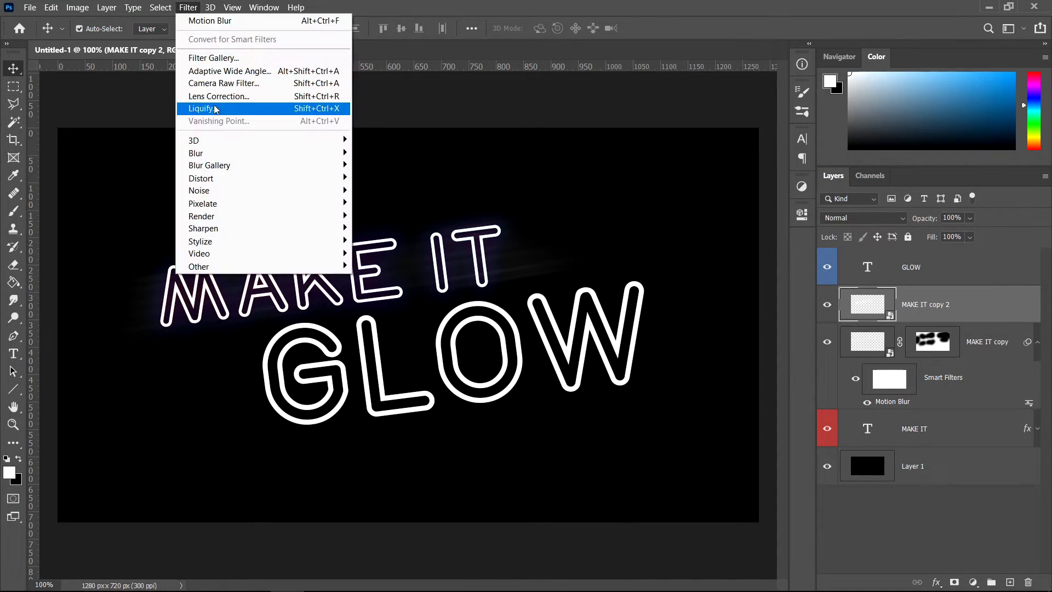
pyautogui.moveTo(209, 155)
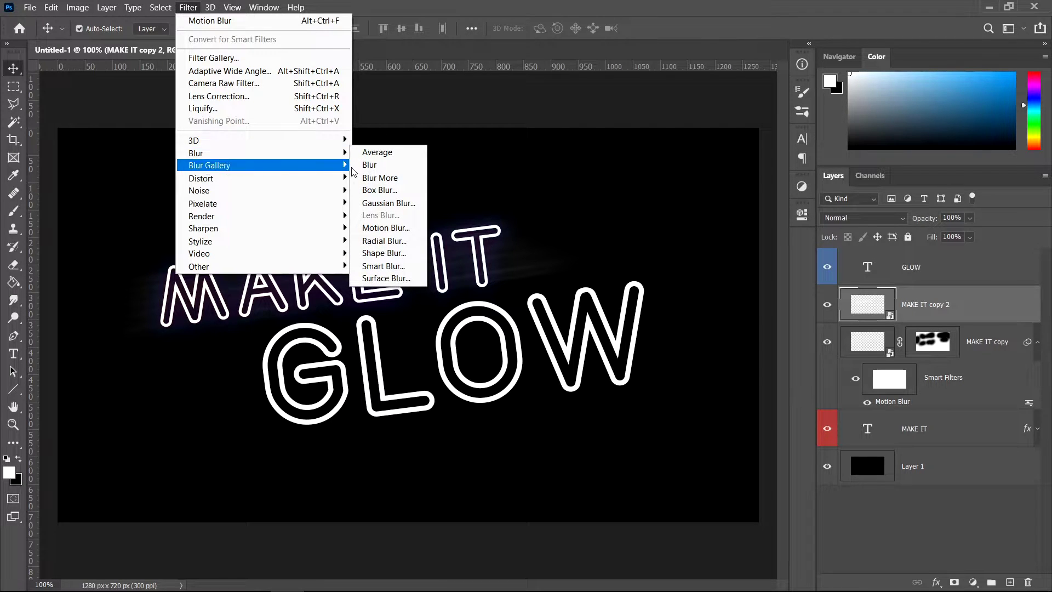
pyautogui.click(377, 204)
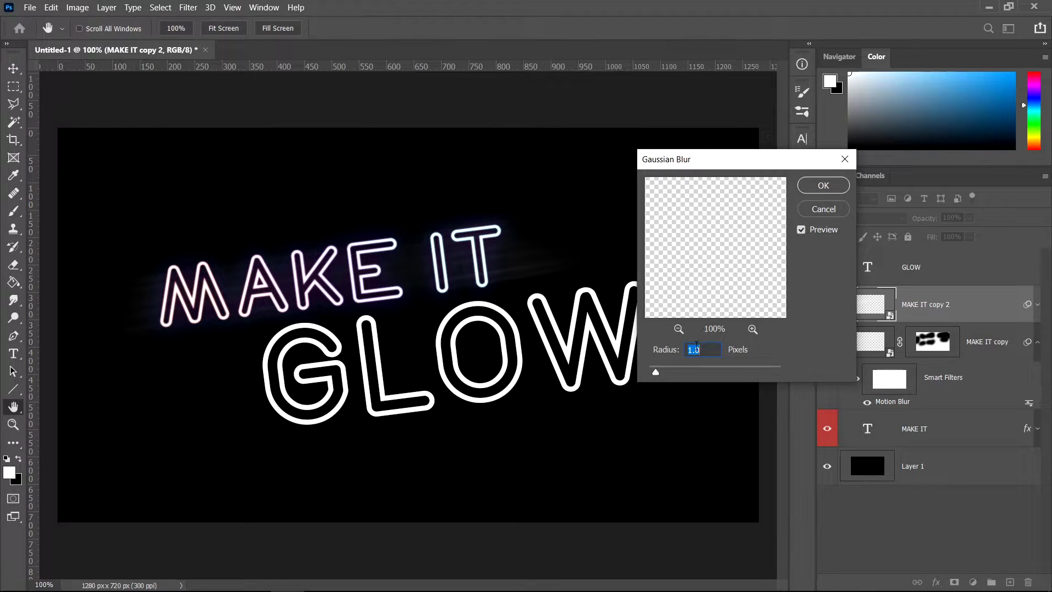
pyautogui.click(823, 186)
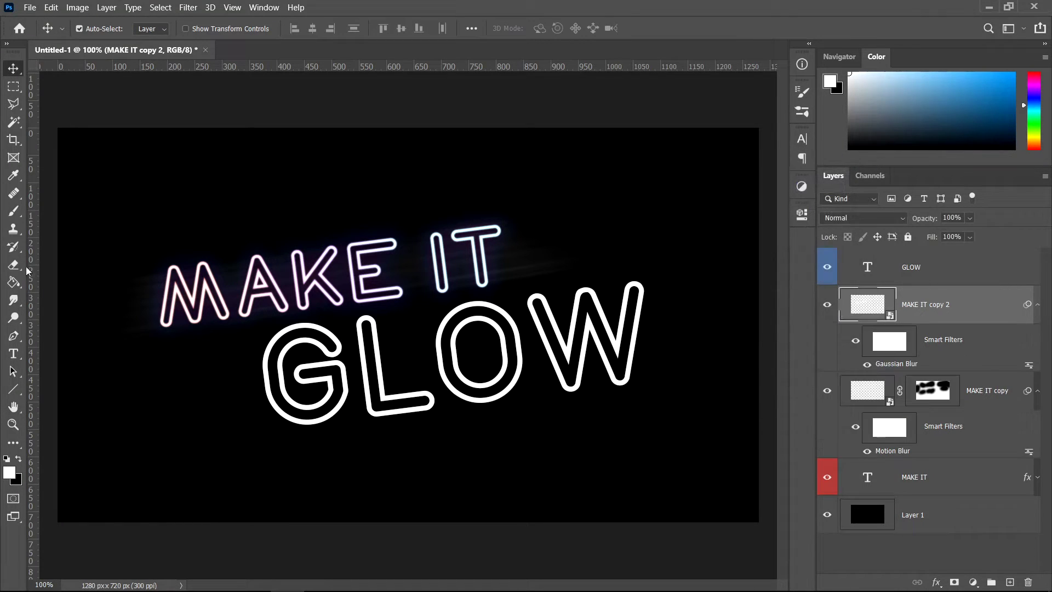
# Add a layer mask to MAKE IT copy 2 and hide parts of the white letters with a soft black 46 px brush.
pyautogui.click(14, 211)
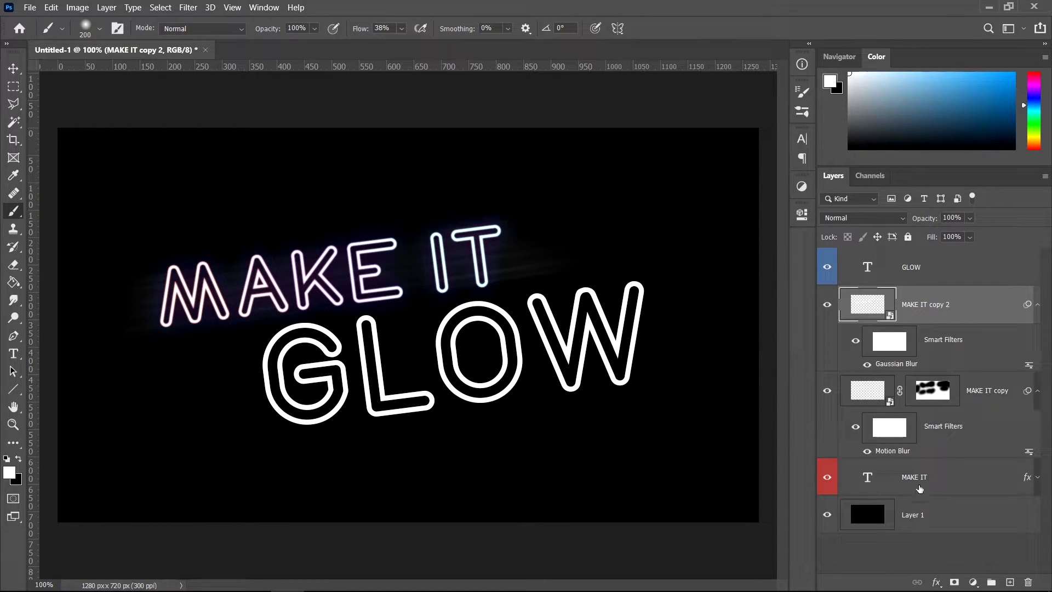
pyautogui.click(955, 583)
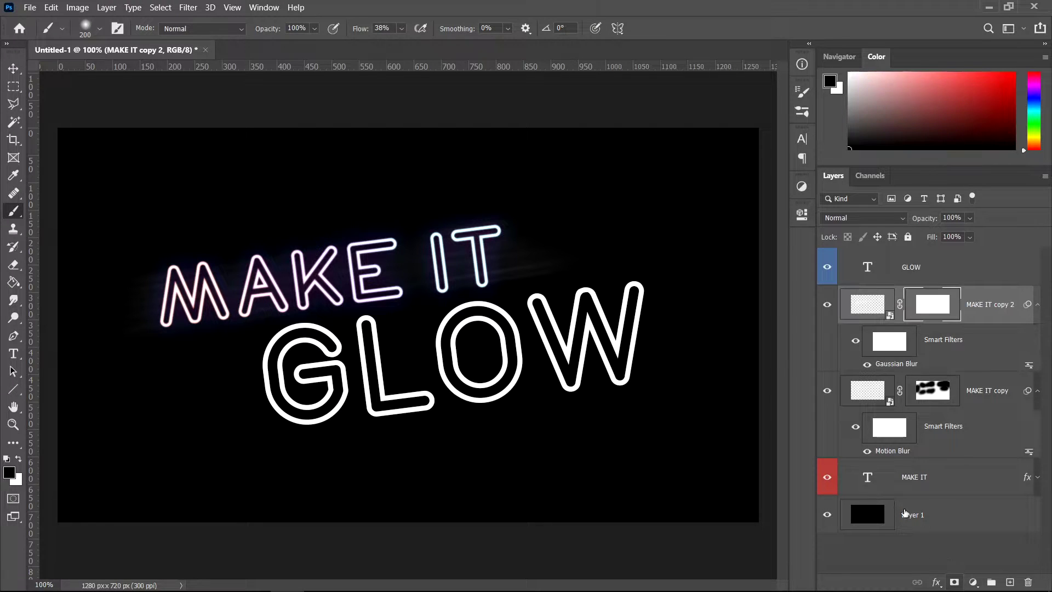
pyautogui.moveTo(187, 244)
pyautogui.mouseDown()
pyautogui.moveTo(140, 251)
pyautogui.moveTo(175, 265)
pyautogui.moveTo(219, 252)
pyautogui.mouseUp()
pyautogui.press('[')
pyautogui.press('[')
pyautogui.moveTo(165, 320)
pyautogui.mouseDown()
pyautogui.moveTo(194, 325)
pyautogui.moveTo(187, 333)
pyautogui.moveTo(196, 315)
pyautogui.moveTo(204, 324)
pyautogui.moveTo(206, 300)
pyautogui.mouseUp()
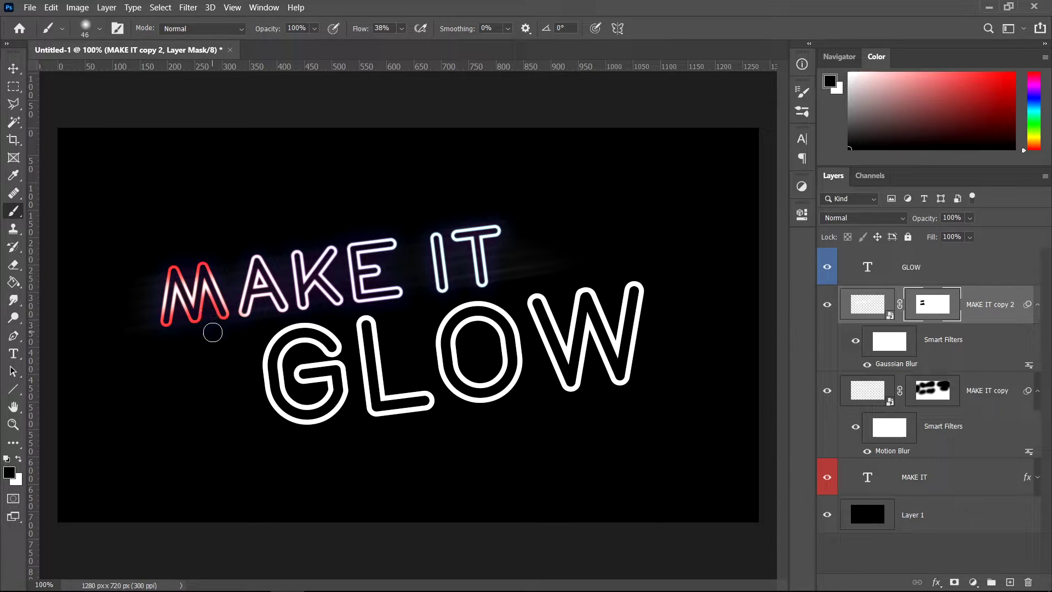
pyautogui.moveTo(212, 260)
pyautogui.mouseDown()
pyautogui.moveTo(225, 323)
pyautogui.moveTo(281, 277)
pyautogui.moveTo(265, 324)
pyautogui.moveTo(236, 320)
pyautogui.moveTo(248, 310)
pyautogui.moveTo(291, 348)
pyautogui.moveTo(268, 279)
pyautogui.moveTo(299, 307)
pyautogui.moveTo(306, 268)
pyautogui.moveTo(329, 281)
pyautogui.moveTo(340, 317)
pyautogui.moveTo(330, 272)
pyautogui.moveTo(457, 363)
pyautogui.moveTo(360, 244)
pyautogui.moveTo(348, 246)
pyautogui.moveTo(406, 271)
pyautogui.moveTo(408, 283)
pyautogui.moveTo(429, 277)
pyautogui.moveTo(358, 282)
pyautogui.moveTo(379, 346)
pyautogui.moveTo(349, 285)
pyautogui.moveTo(347, 359)
pyautogui.moveTo(361, 245)
pyautogui.mouseUp()
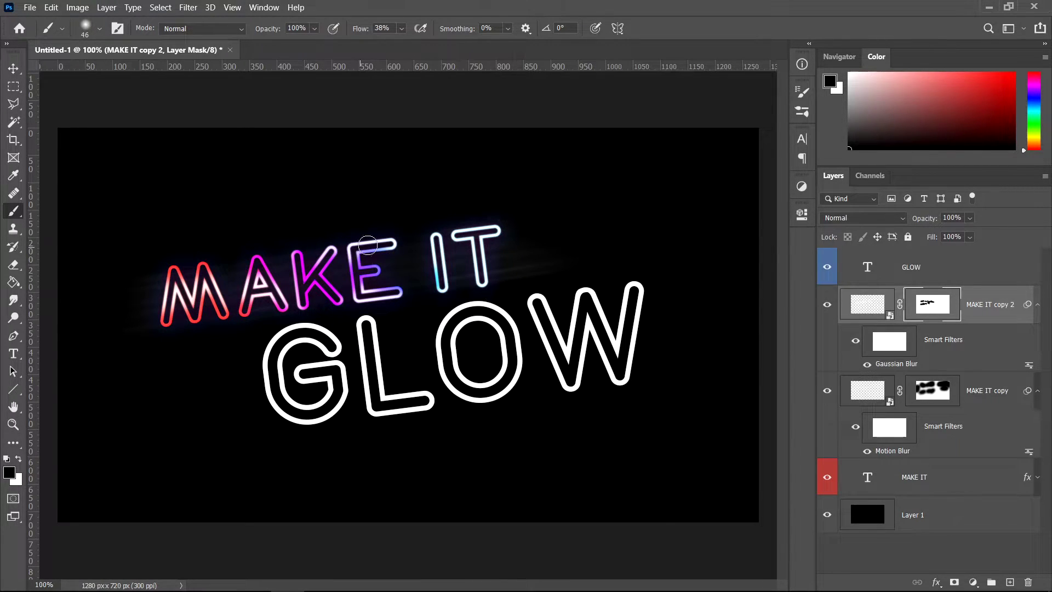
pyautogui.moveTo(439, 236)
pyautogui.mouseDown()
pyautogui.moveTo(448, 278)
pyautogui.moveTo(490, 282)
pyautogui.moveTo(482, 268)
pyautogui.moveTo(499, 257)
pyautogui.moveTo(470, 256)
pyautogui.moveTo(469, 216)
pyautogui.mouseUp()
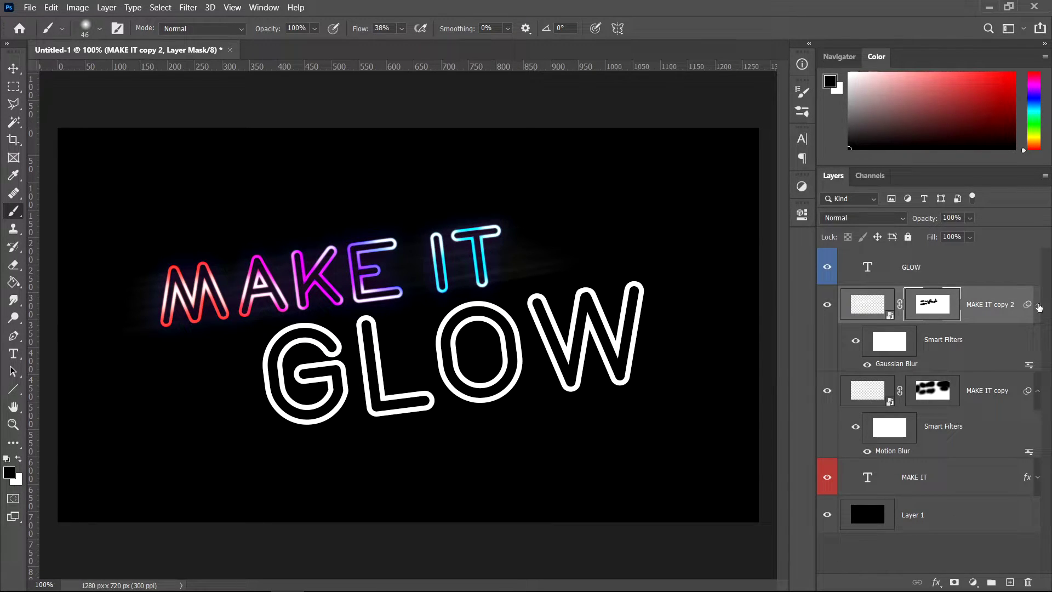
# Set the blend mode of the MAKE IT copy 2 layer to Vivid Light.
pyautogui.click(863, 218)
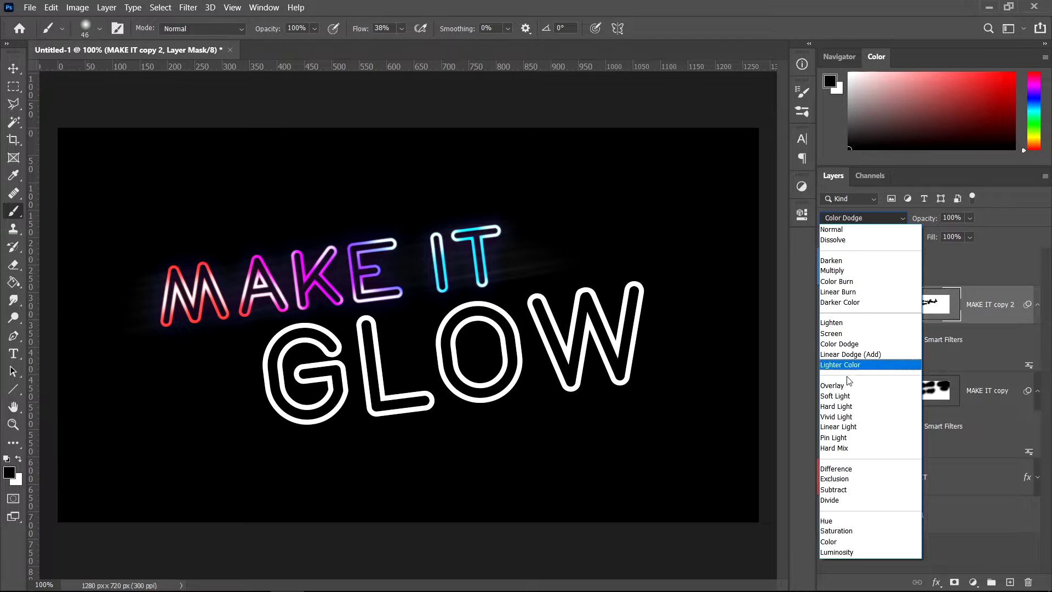
pyautogui.click(847, 417)
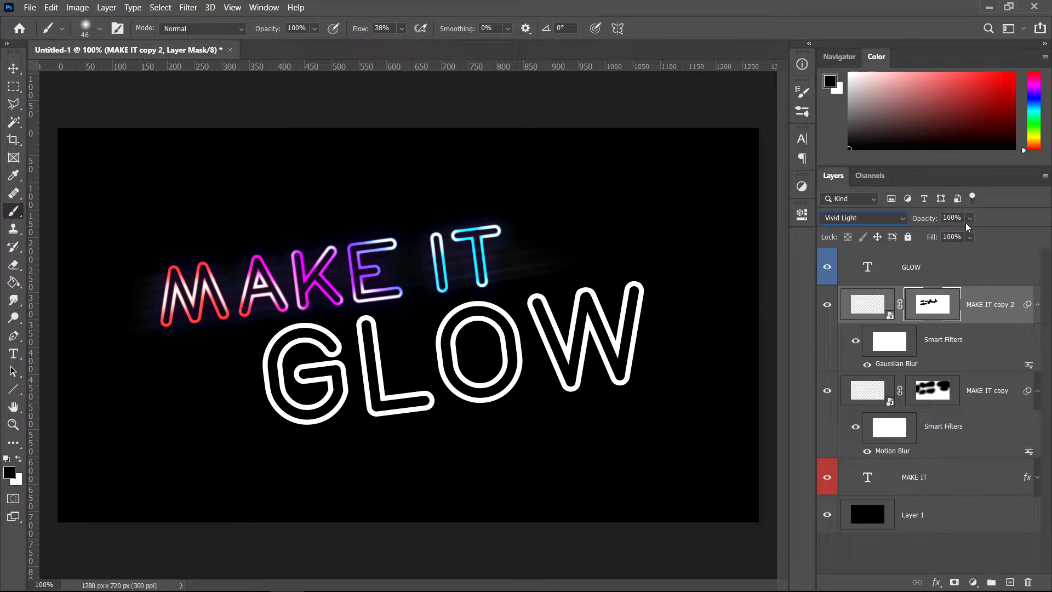
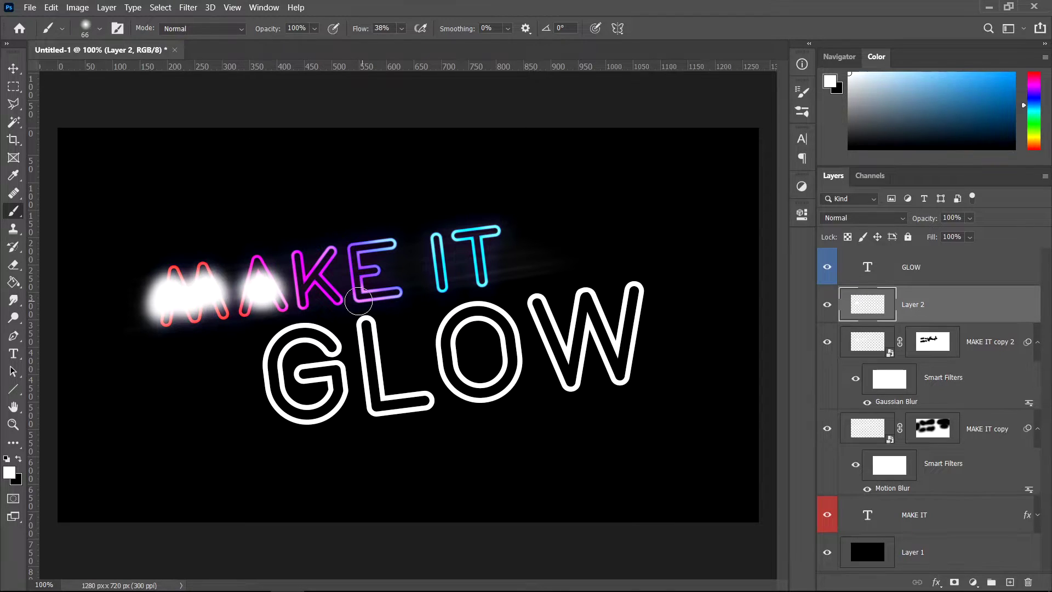
# Paint soft white 66 px spots over the K, E, I and T on Layer 2 and set its blend mode to Overlay.
pyautogui.click(301, 302)
pyautogui.click(332, 244)
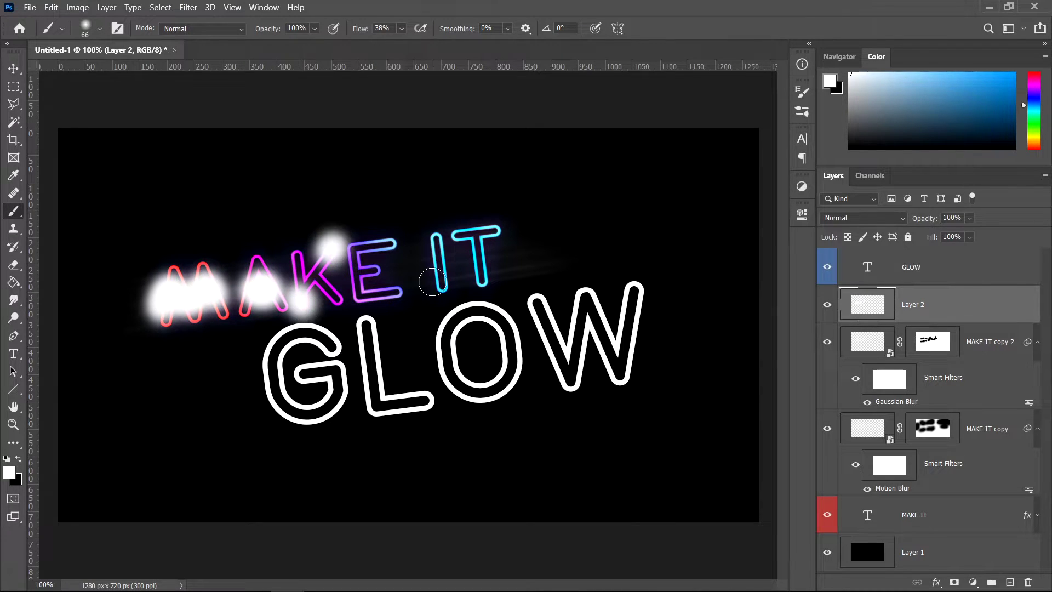
pyautogui.click(384, 244)
pyautogui.click(378, 296)
pyautogui.click(435, 241)
pyautogui.click(493, 232)
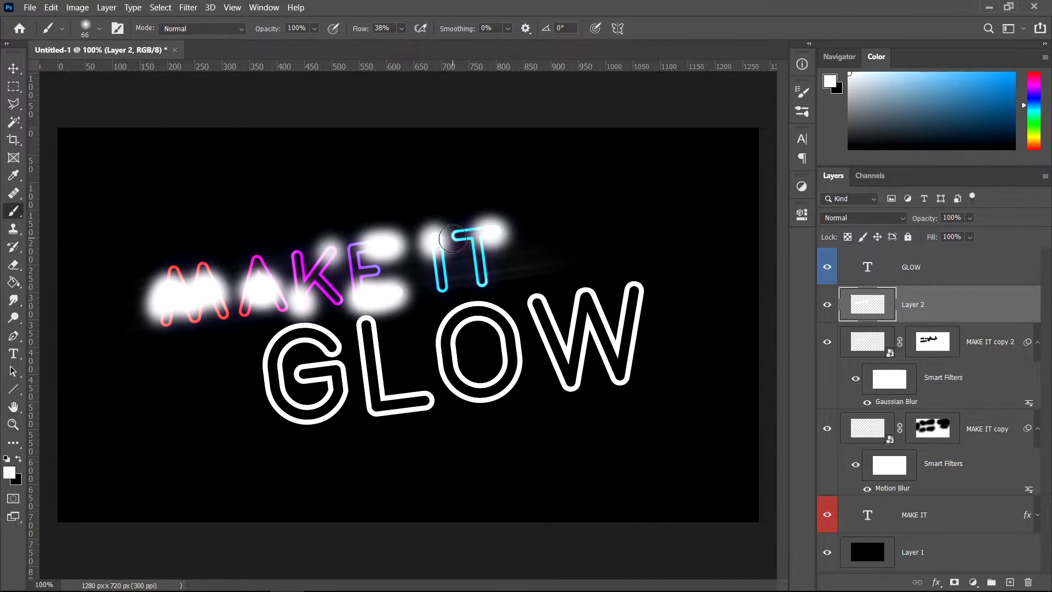
pyautogui.click(489, 282)
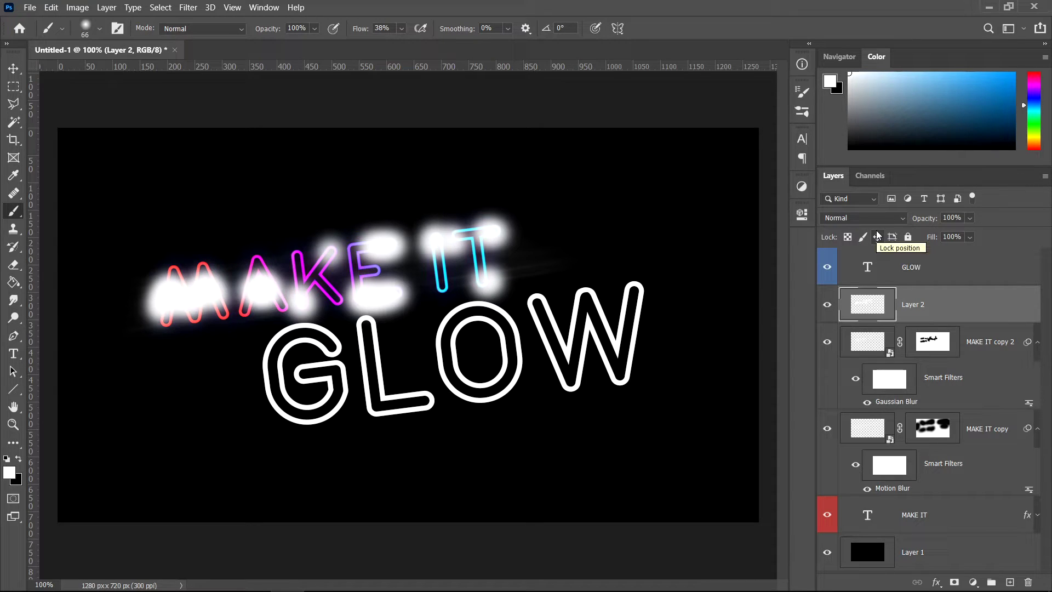
pyautogui.click(866, 218)
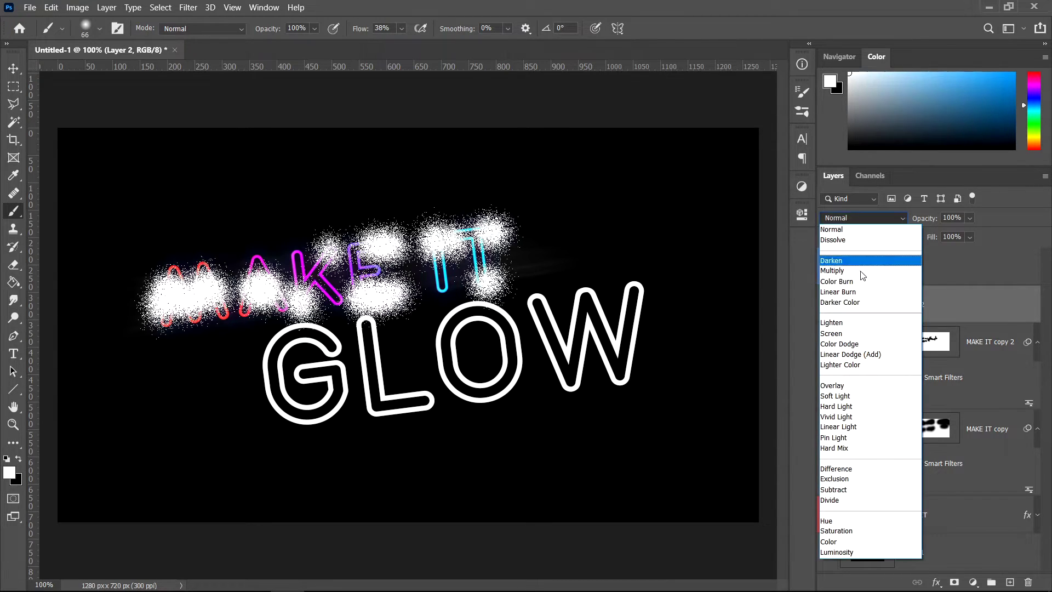
pyautogui.click(845, 388)
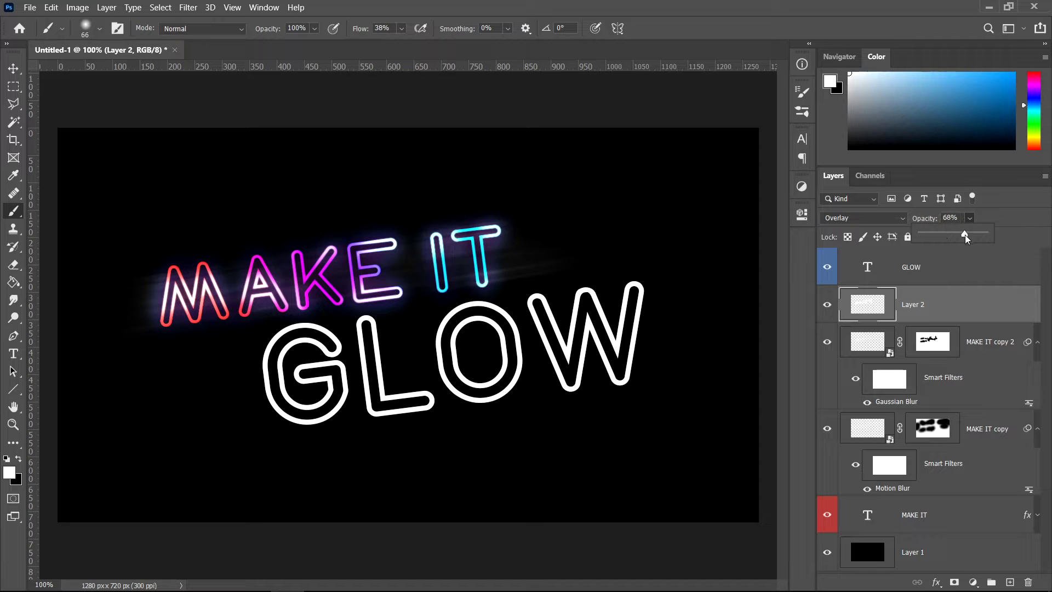
# Set the opacity of Layer 2 to 73% and add a new empty layer above it.
pyautogui.moveTo(965, 235); pyautogui.dragTo(968, 235)
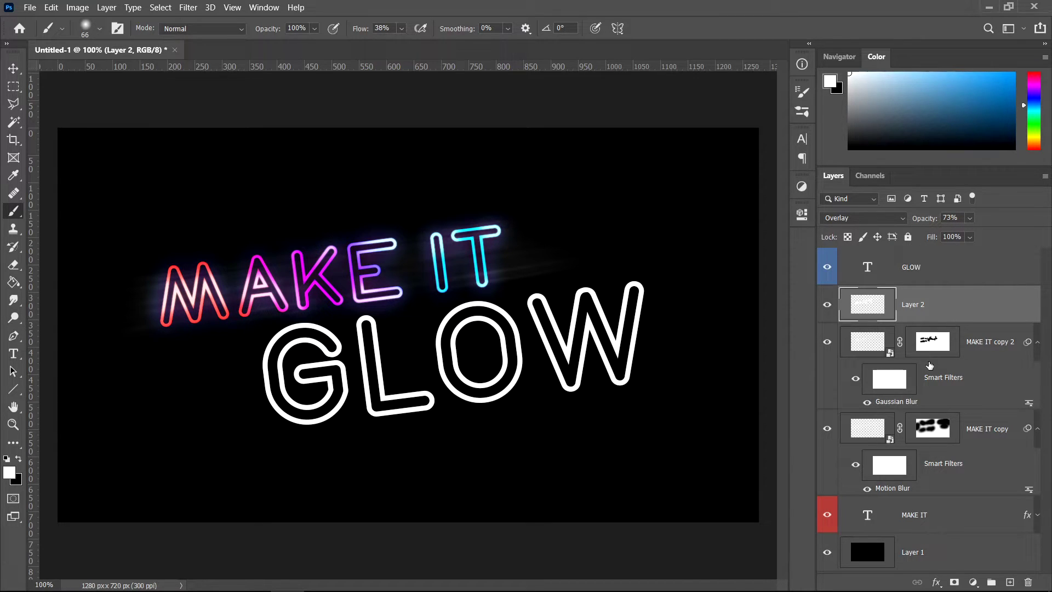
pyautogui.click(1011, 583)
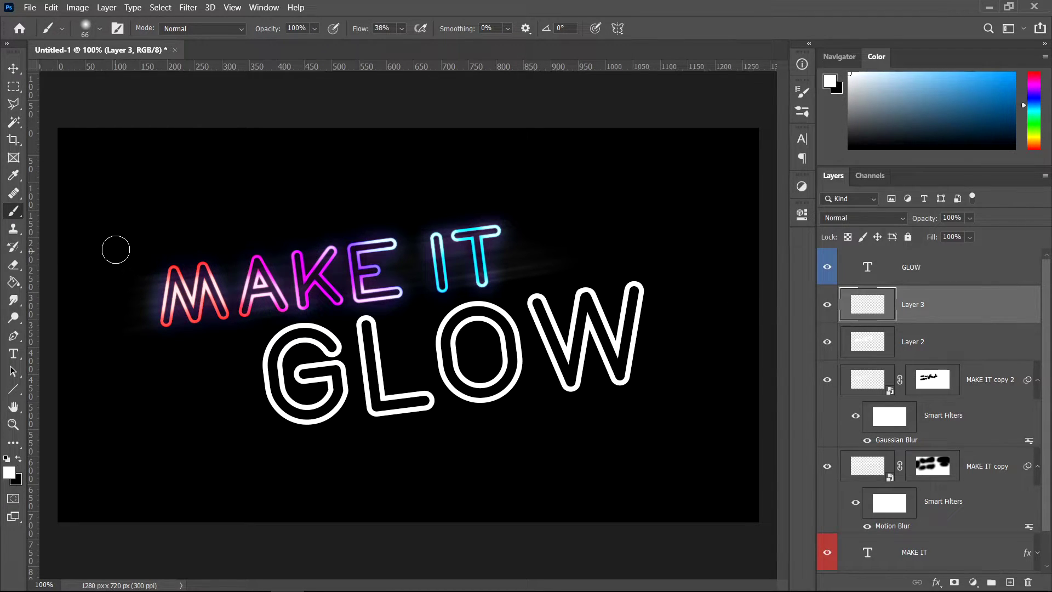
# Paint a soft red (#ff0000) glow over the M on Layer 3 with a 170 px brush at 0% hardness.
pyautogui.moveTo(86, 235); pyautogui.dragTo(117, 222)
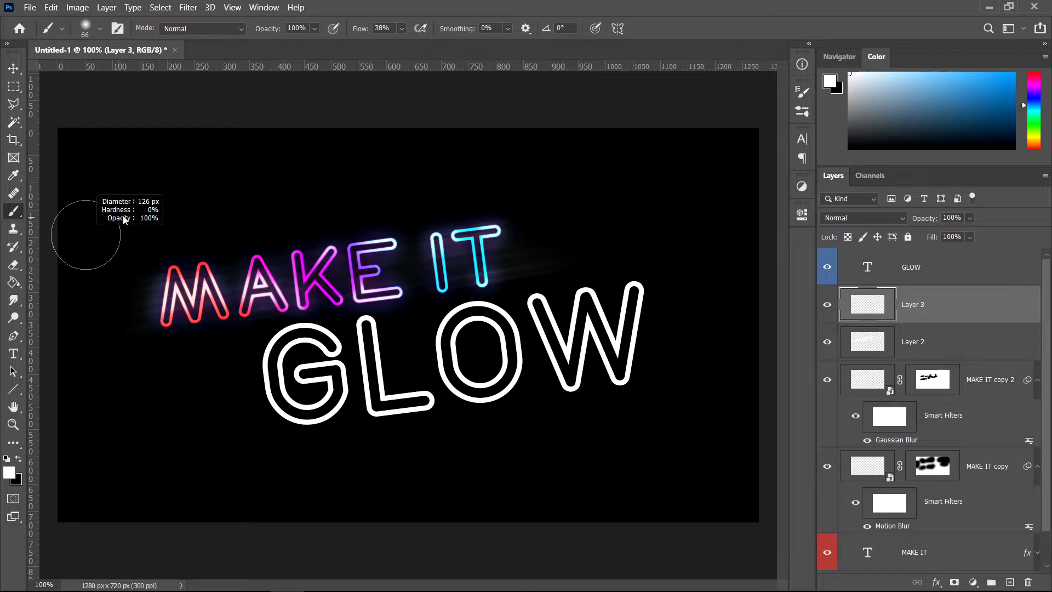
pyautogui.moveTo(135, 262); pyautogui.dragTo(152, 257)
pyautogui.click(12, 475)
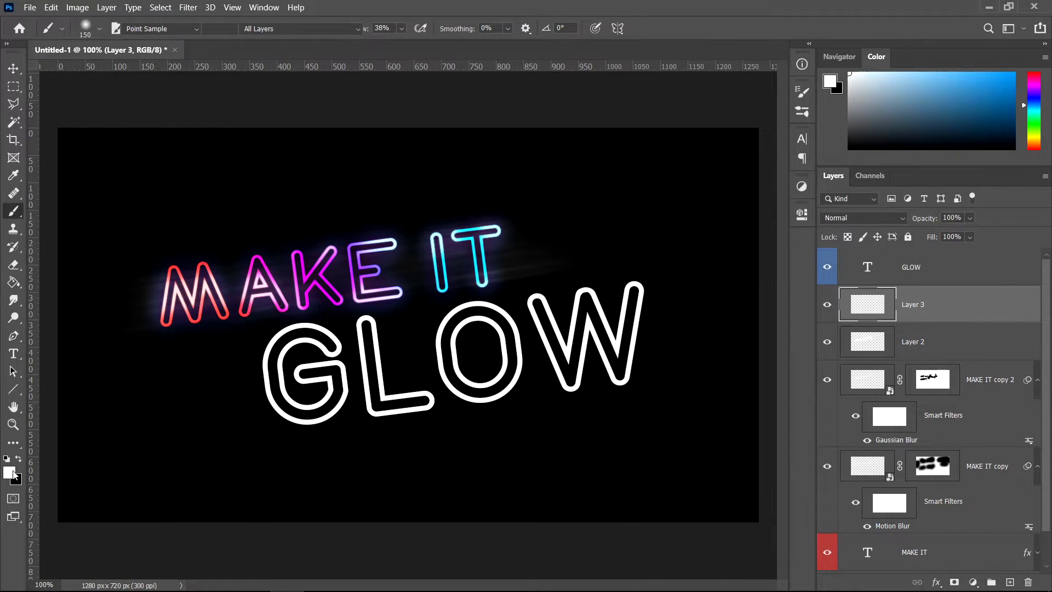
pyautogui.moveTo(840, 335); pyautogui.dragTo(892, 292)
pyautogui.click(953, 318)
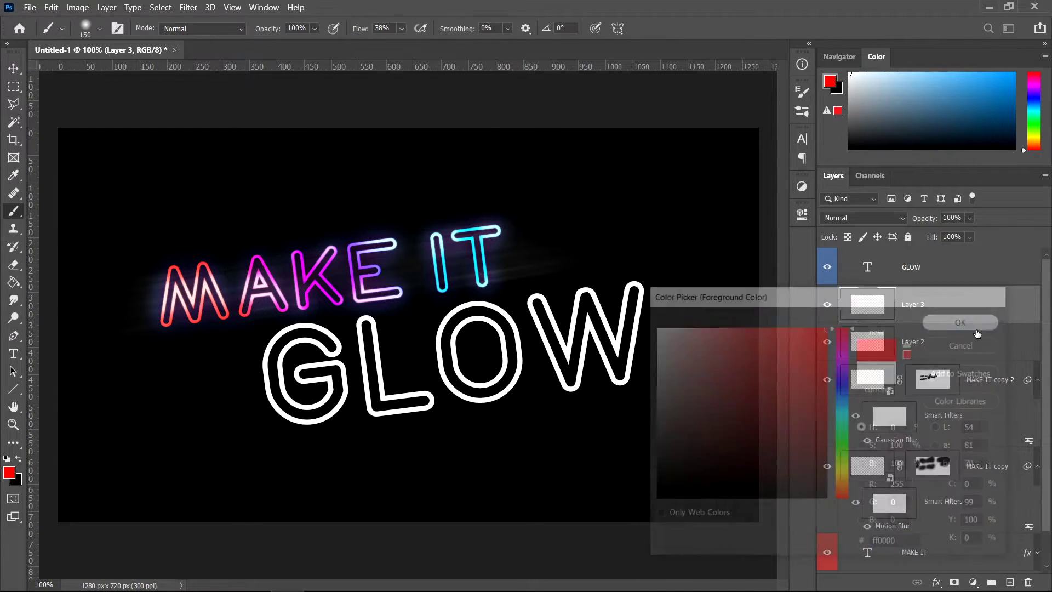
pyautogui.moveTo(183, 310)
pyautogui.mouseDown()
pyautogui.moveTo(164, 286)
pyautogui.moveTo(170, 298)
pyautogui.moveTo(203, 289)
pyautogui.moveTo(223, 297)
pyautogui.mouseUp()
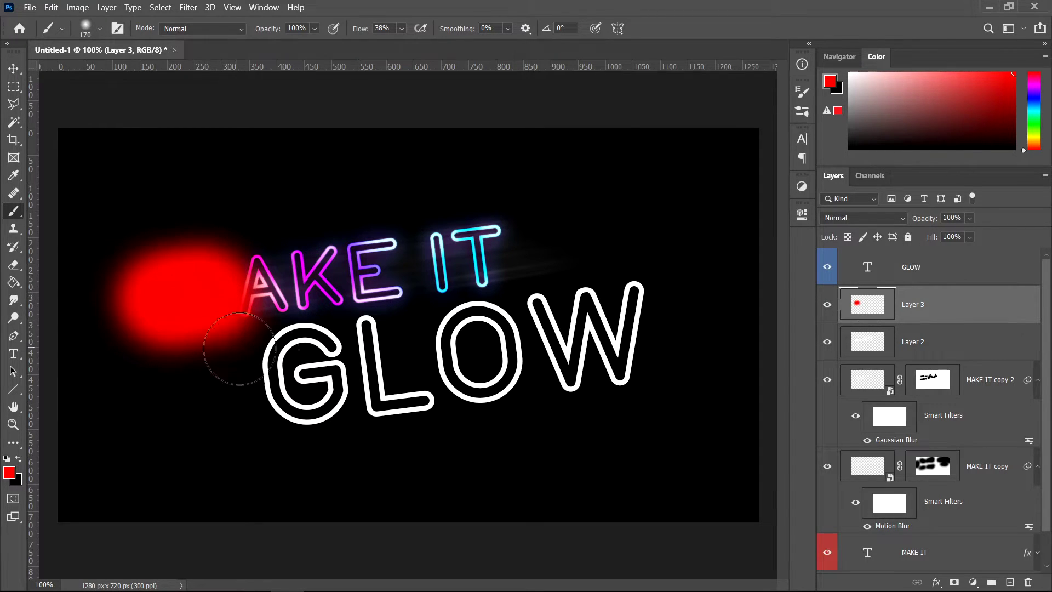
# Extend the glow on Layer 3 with soft purple (#9c00ff) over the A and violet (#5400ff) over the K and part of the E.
pyautogui.click(9, 472)
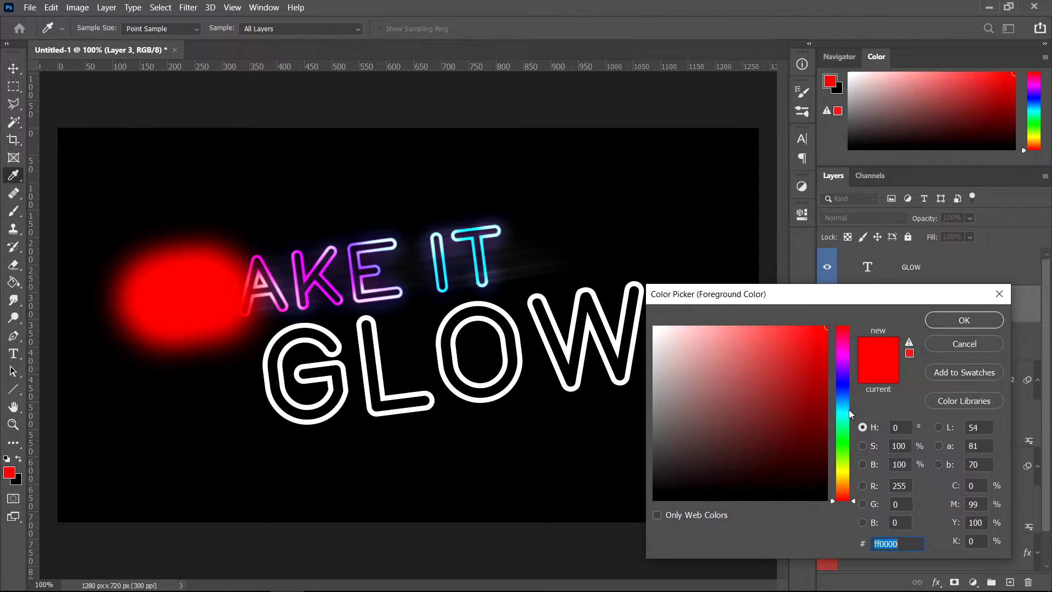
pyautogui.click(841, 370)
pyautogui.click(944, 318)
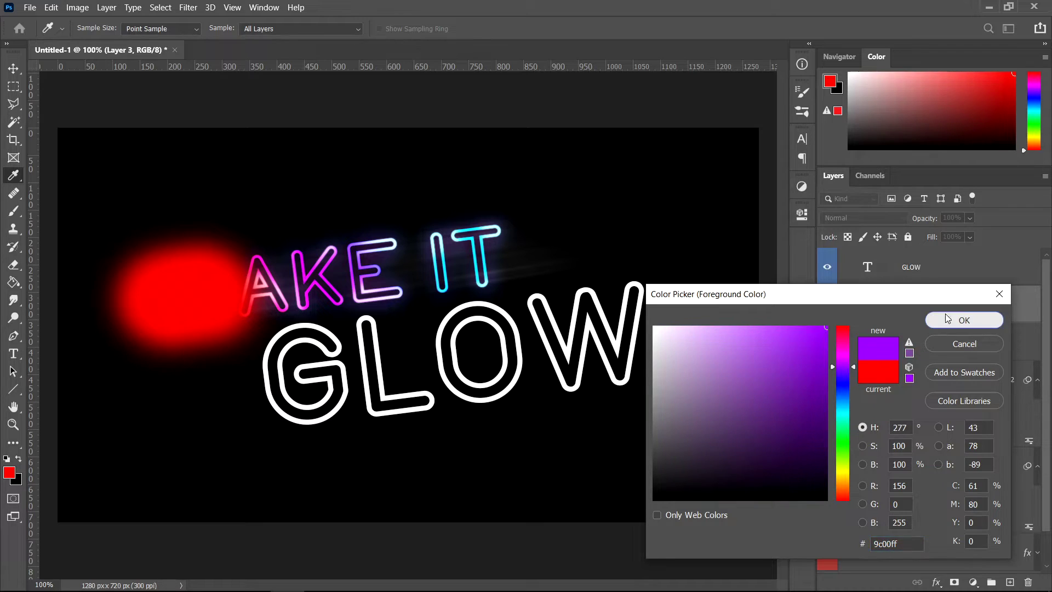
pyautogui.moveTo(249, 276)
pyautogui.mouseDown()
pyautogui.moveTo(260, 301)
pyautogui.moveTo(276, 302)
pyautogui.moveTo(257, 288)
pyautogui.mouseUp()
pyautogui.click(11, 473)
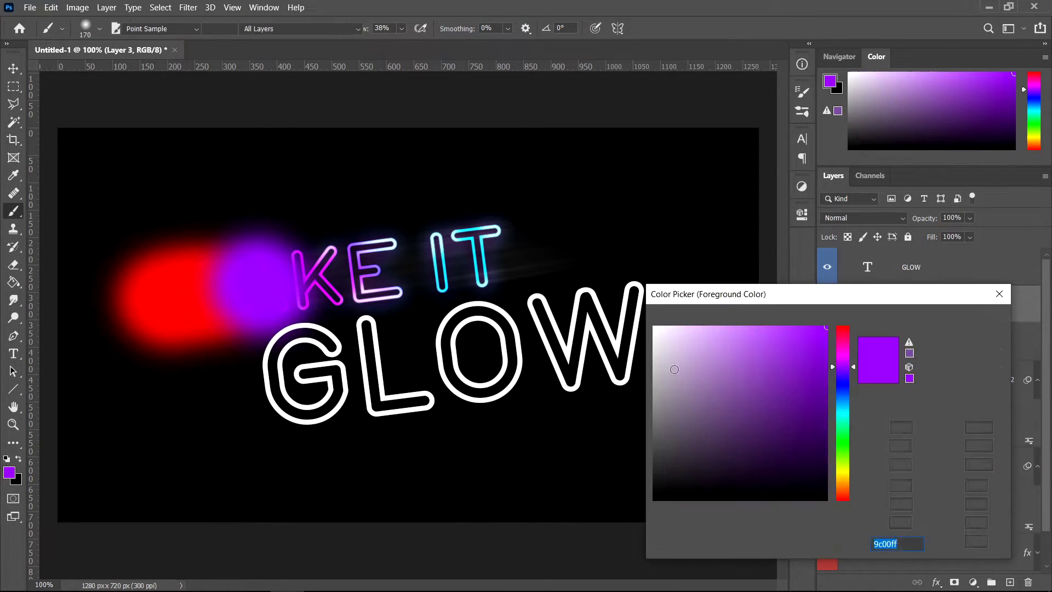
pyautogui.click(843, 373)
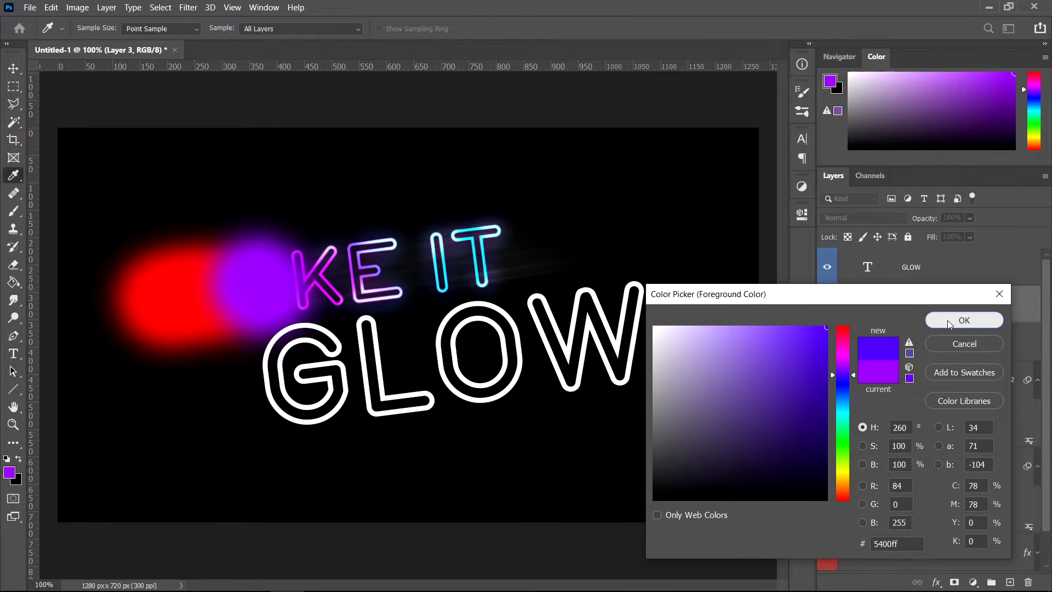
pyautogui.click(948, 320)
pyautogui.moveTo(306, 236)
pyautogui.mouseDown()
pyautogui.moveTo(318, 269)
pyautogui.moveTo(367, 270)
pyautogui.mouseUp()
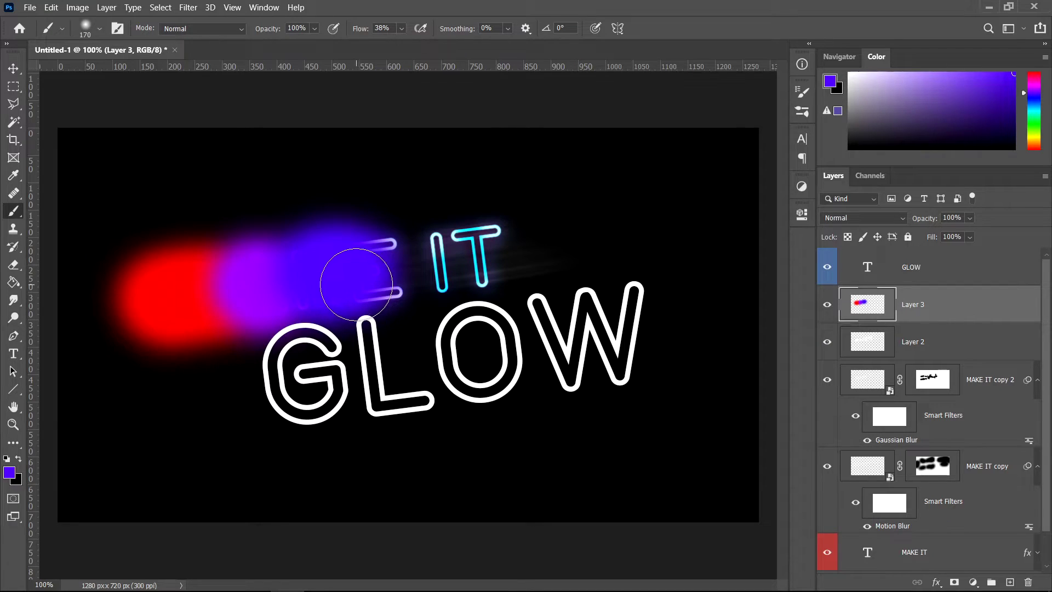
# Continue the glow on Layer 3 with soft blue (#001eff) over the E and I, and light blue (#0096ff) over and beyond the T.
pyautogui.click(11, 472)
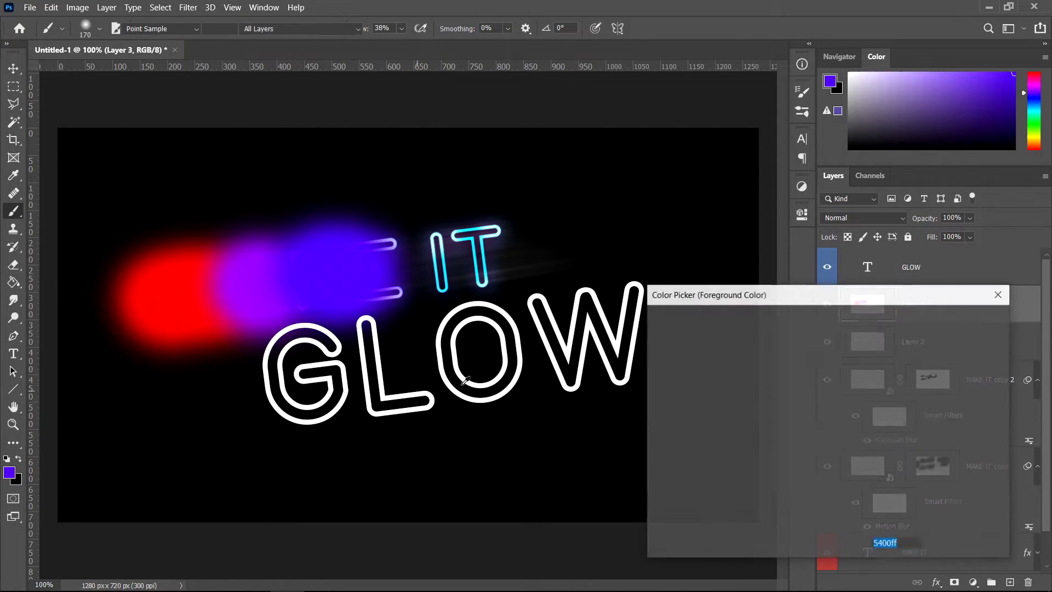
pyautogui.moveTo(846, 390); pyautogui.dragTo(838, 388)
pyautogui.click(938, 323)
pyautogui.moveTo(339, 257)
pyautogui.mouseDown()
pyautogui.moveTo(395, 235)
pyautogui.moveTo(433, 241)
pyautogui.mouseUp()
pyautogui.click(10, 474)
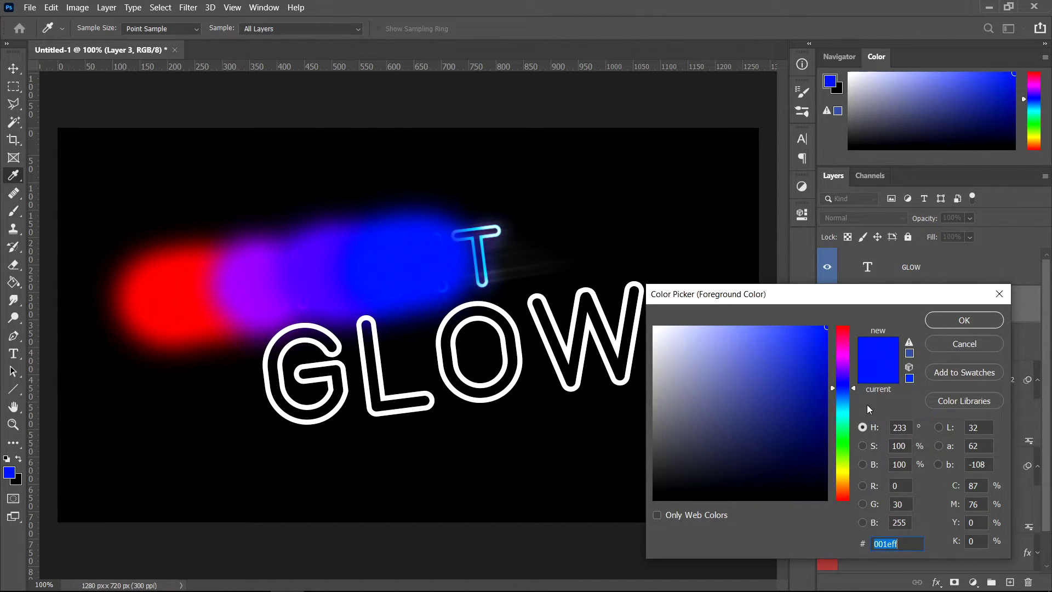
pyautogui.moveTo(843, 402); pyautogui.dragTo(842, 400)
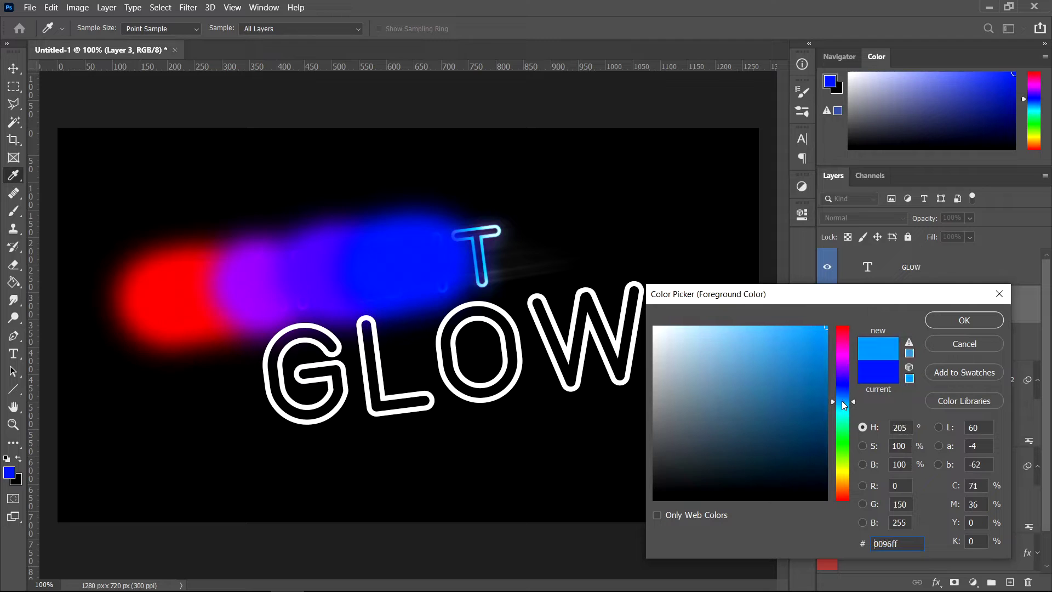
pyautogui.click(963, 318)
pyautogui.moveTo(479, 249); pyautogui.dragTo(548, 238)
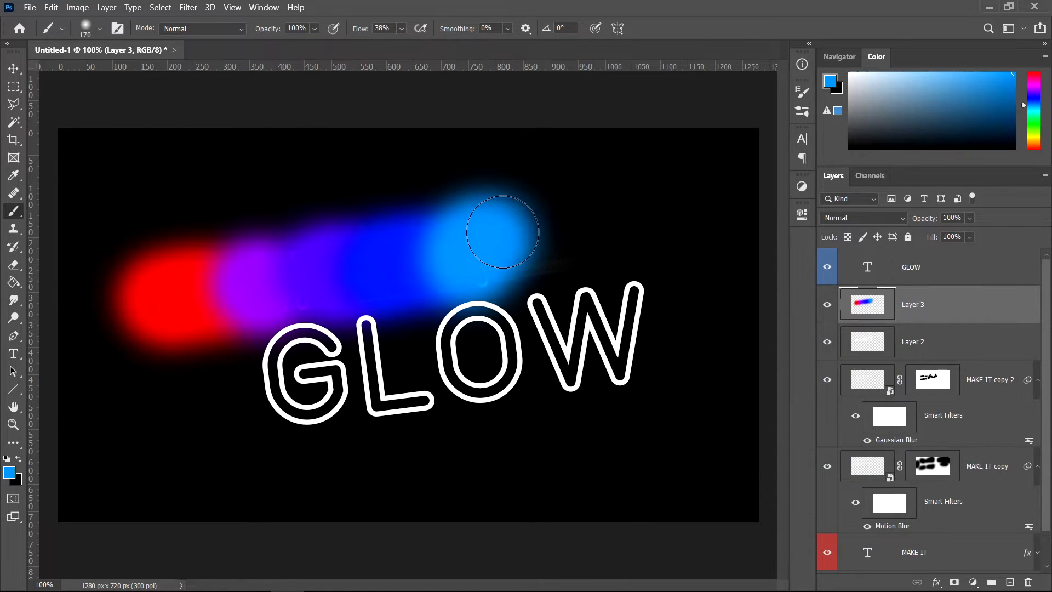
# Set the blend mode of Layer 3 to Soft Light and switch to the Move tool.
pyautogui.click(879, 215)
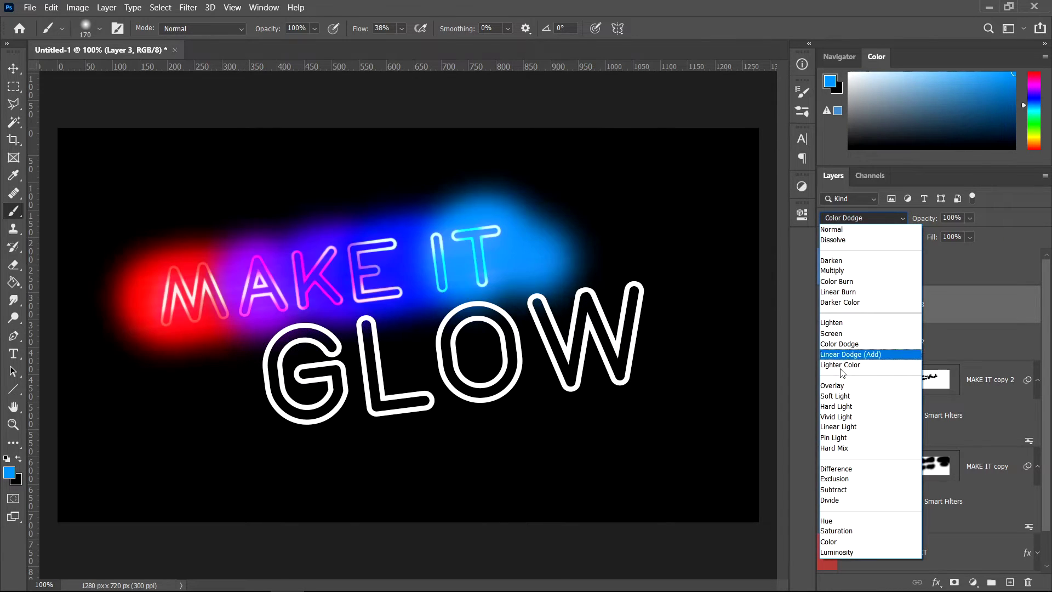
pyautogui.click(845, 398)
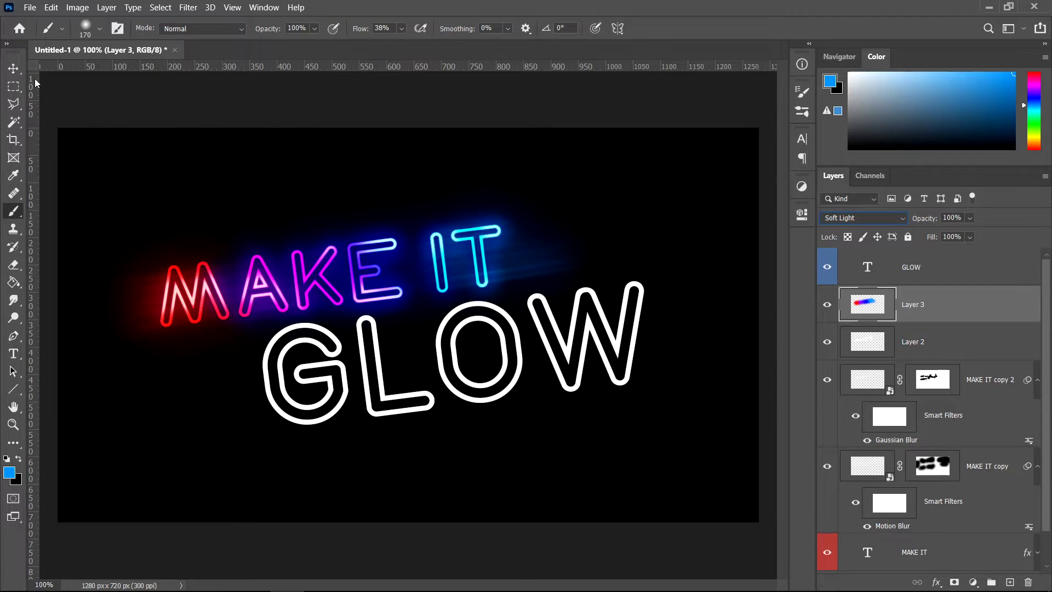
pyautogui.click(14, 68)
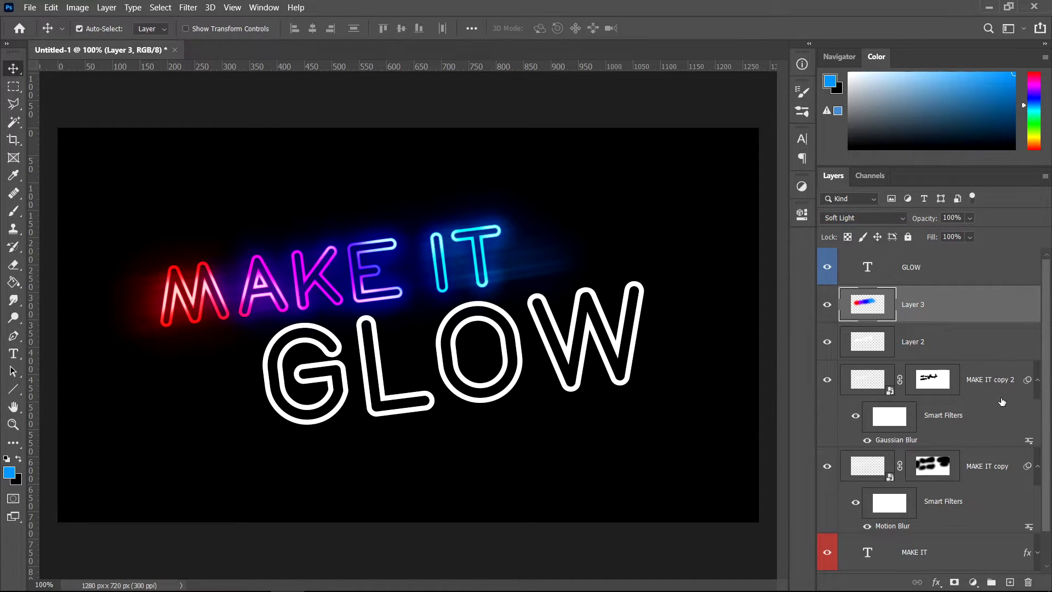
# Duplicate Layer 3 and give the copy the Screen blend mode at 37% opacity.
pyautogui.hotkey('ctrl', 'j')
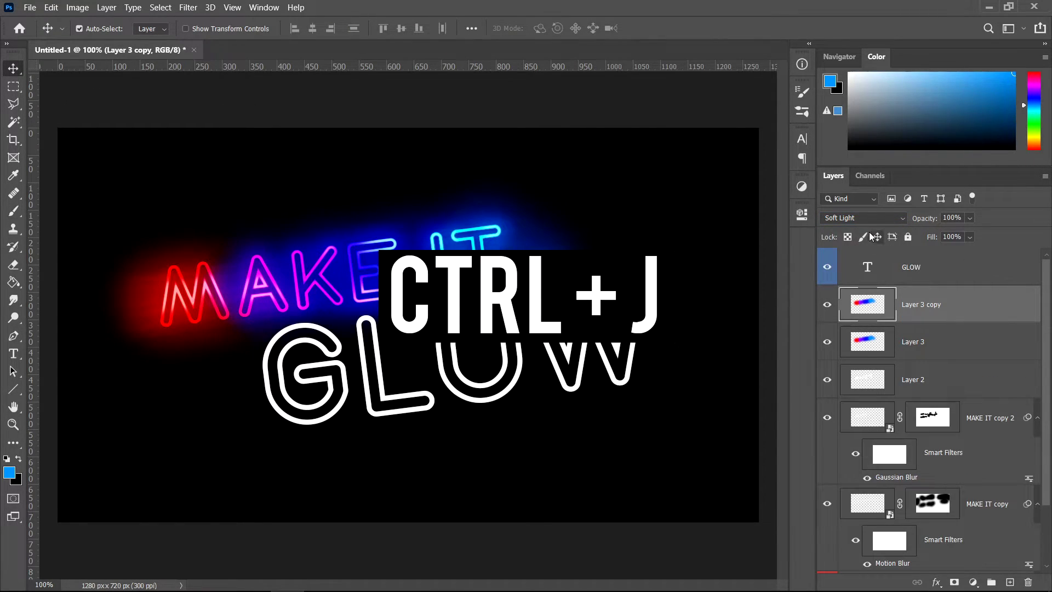
pyautogui.click(857, 220)
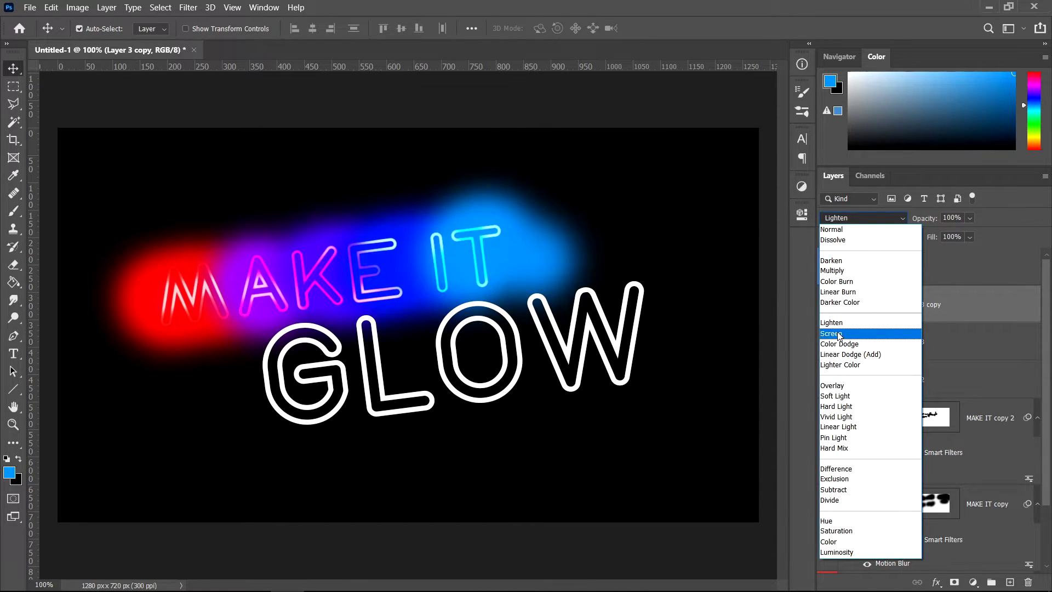
pyautogui.click(872, 334)
pyautogui.moveTo(968, 219); pyautogui.dragTo(942, 236)
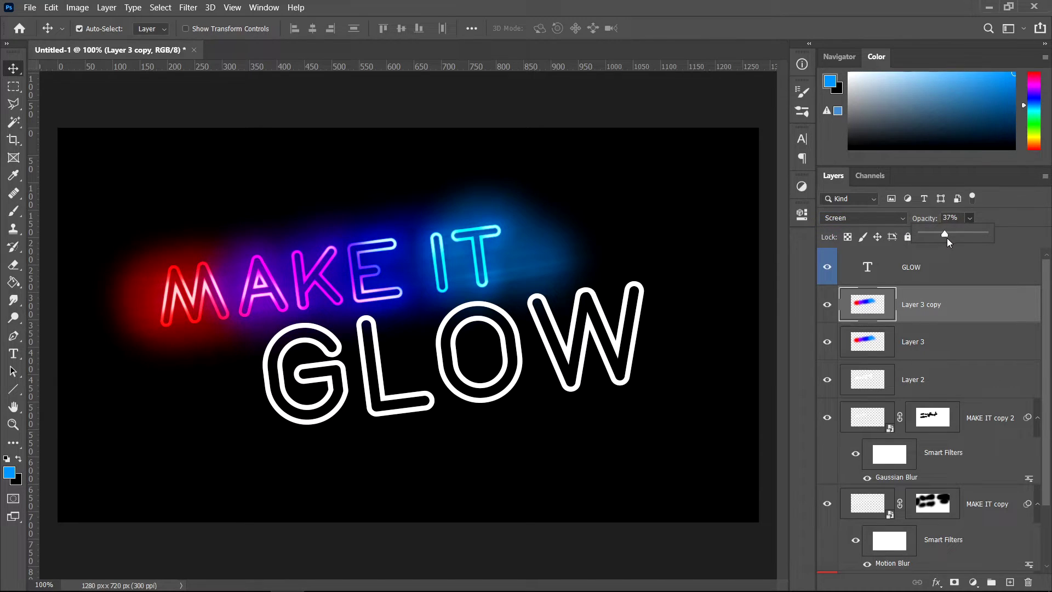
pyautogui.press('Return')
# Erase the outer edges of the colour glow on Layer 3 copy with a soft 234 px eraser.
pyautogui.click(13, 266)
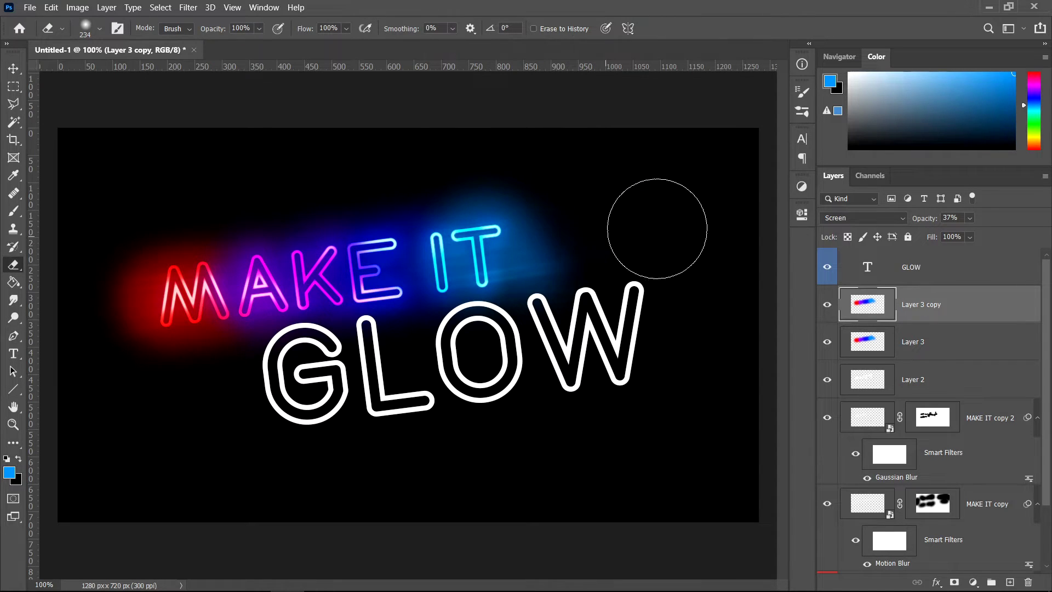
pyautogui.click(135, 280)
pyautogui.press('v')
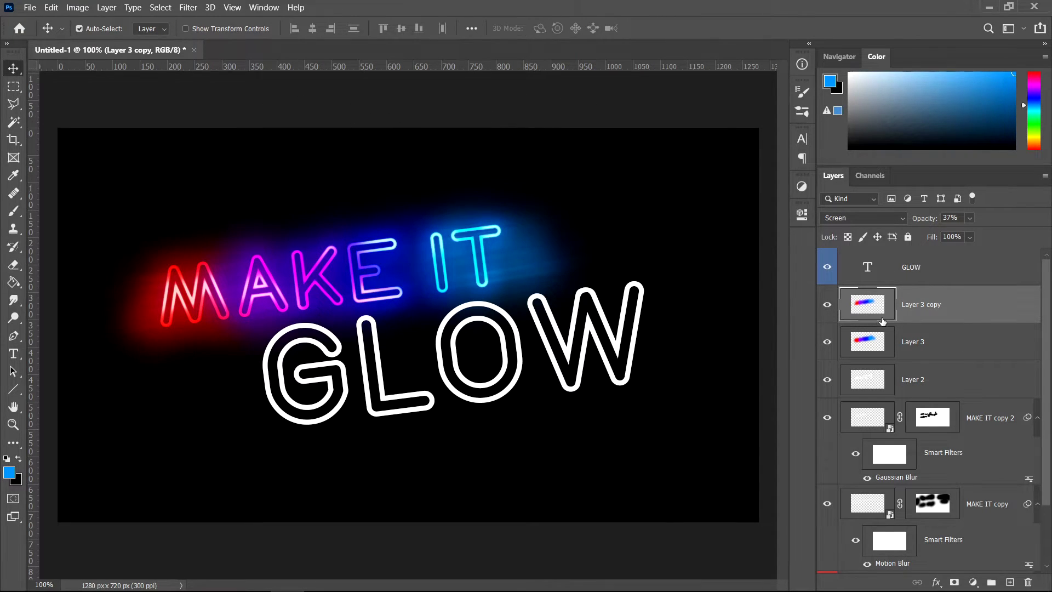
# Group all layers from Layer 3 copy down to the MAKE IT text layer.
pyautogui.press('shift')
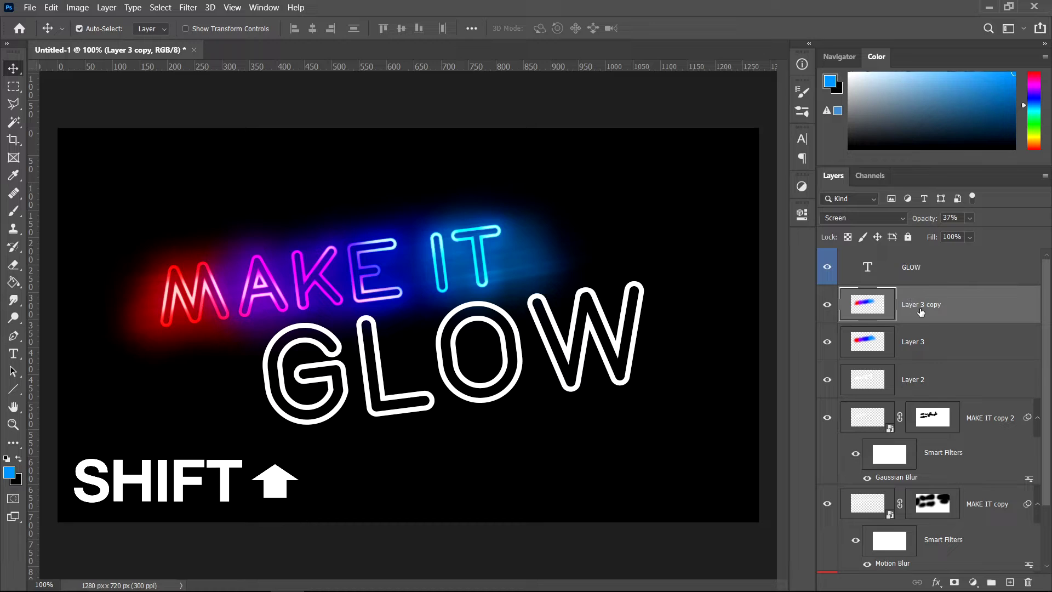
pyautogui.scroll(-2, 920, 312)
pyautogui.keyDown('shift'); pyautogui.click(955, 525); pyautogui.keyUp('shift')
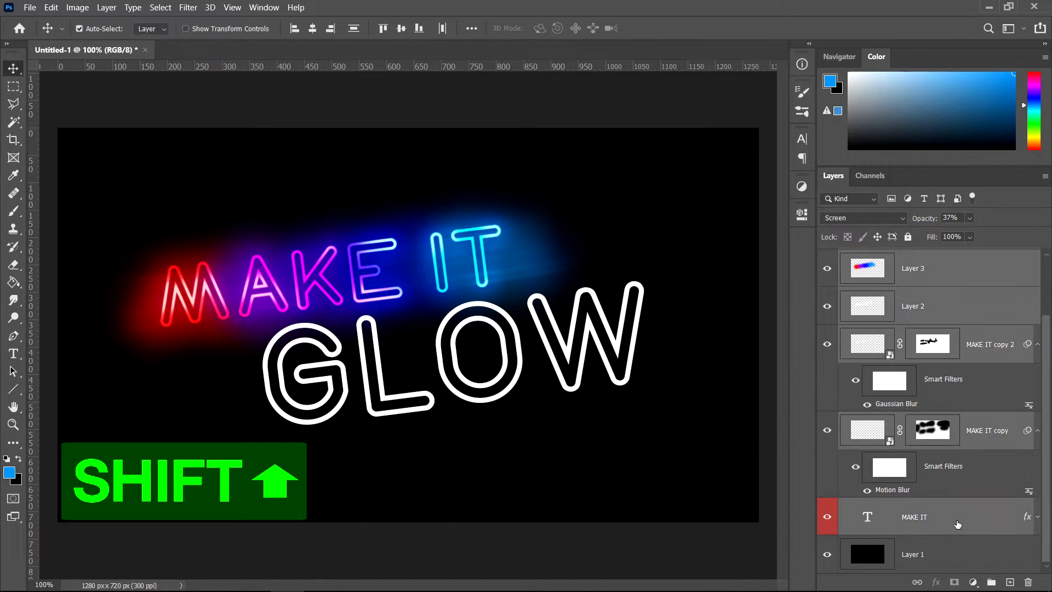
pyautogui.click(992, 584)
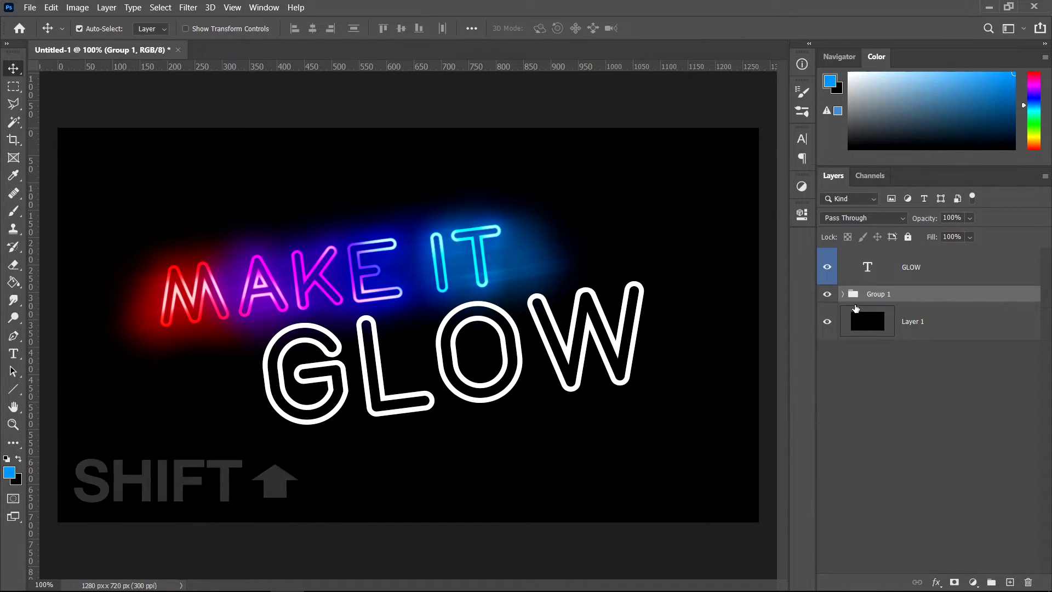
# Duplicate the GLOW text layer twice and hide both copies.
pyautogui.click(926, 269)
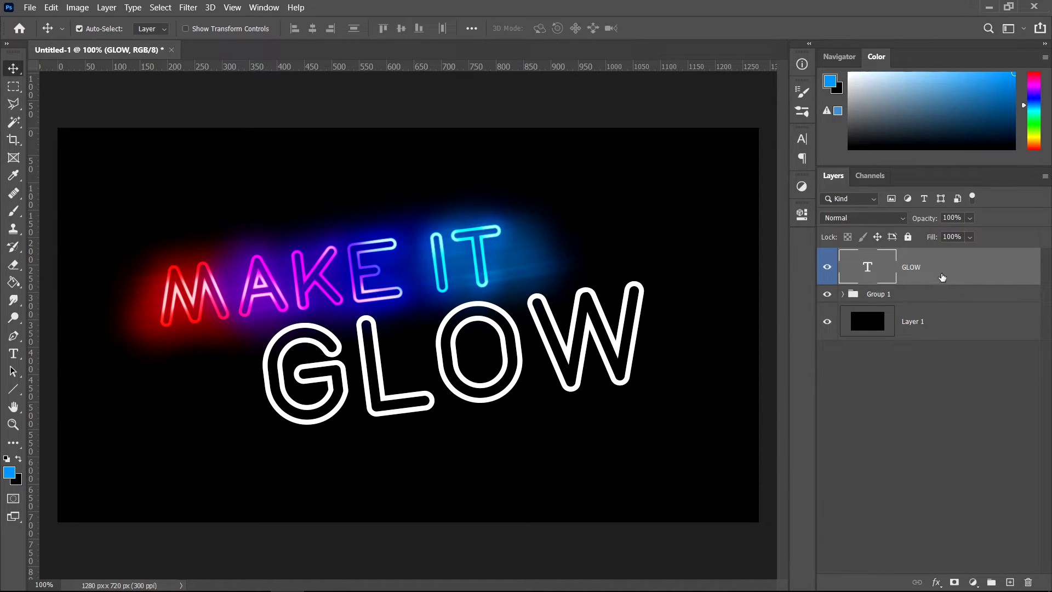
pyautogui.hotkey('ctrl', 'j')
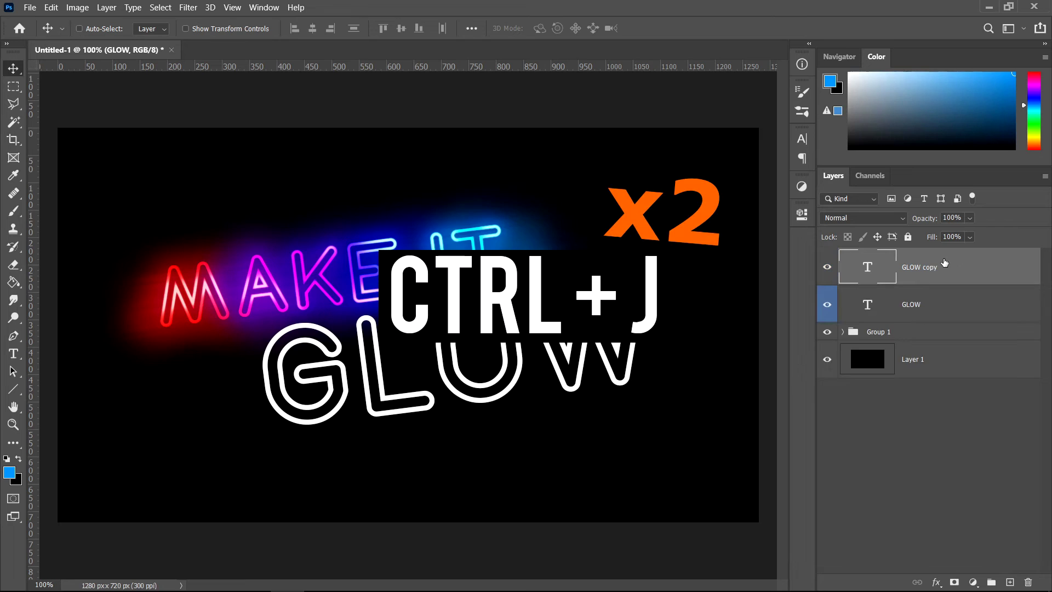
pyautogui.hotkey('ctrl', 'j')
pyautogui.moveTo(833, 303); pyautogui.dragTo(828, 267)
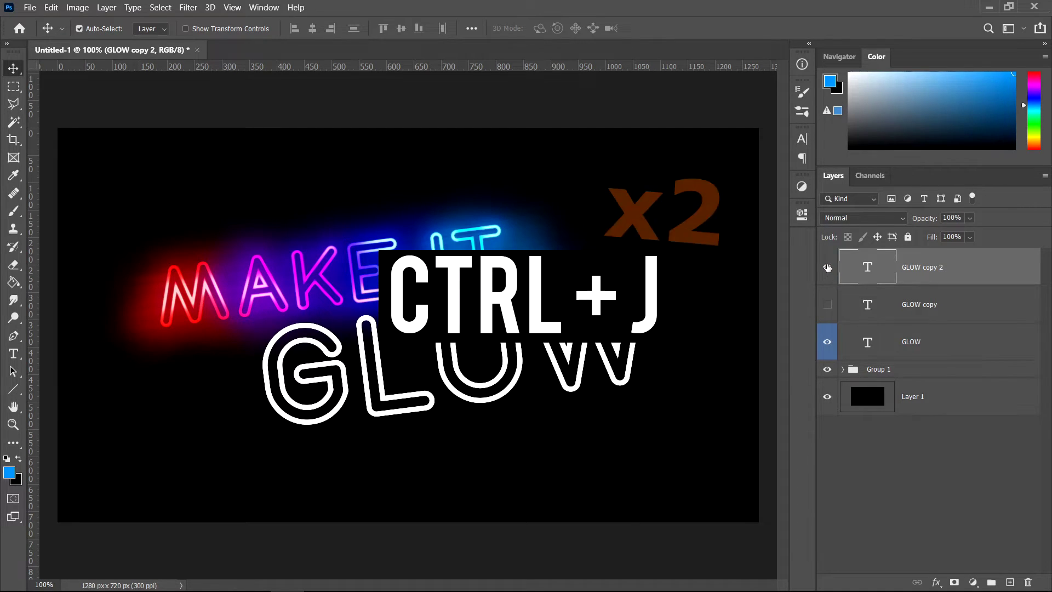
# Apply Inner Glow, the red-to-blue Gradient Overlay and Outer Glow to the original GLOW text layer, using the preset settings.
pyautogui.rightClick(941, 346)
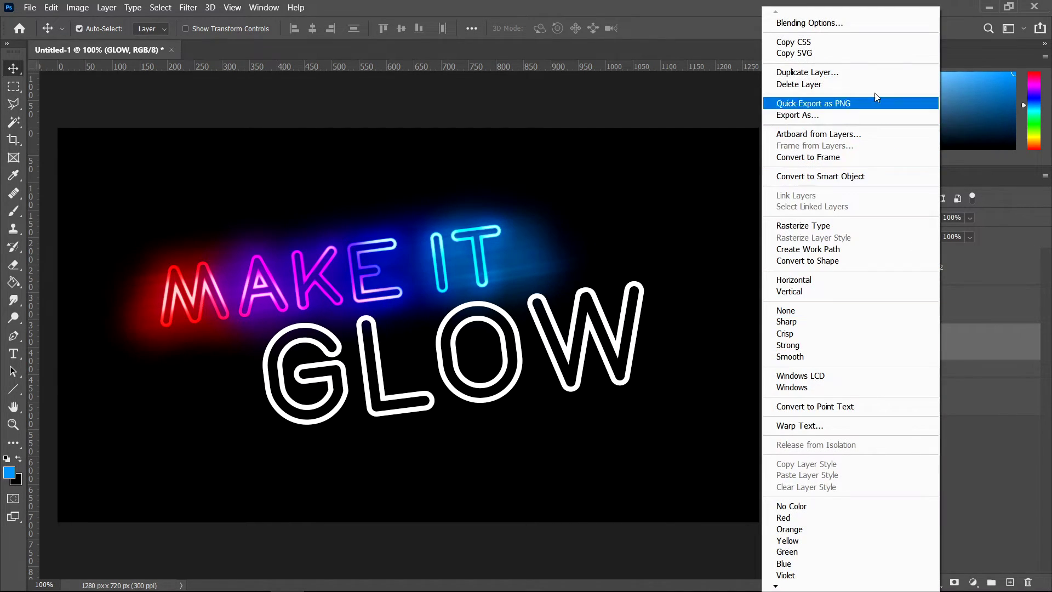
pyautogui.click(828, 21)
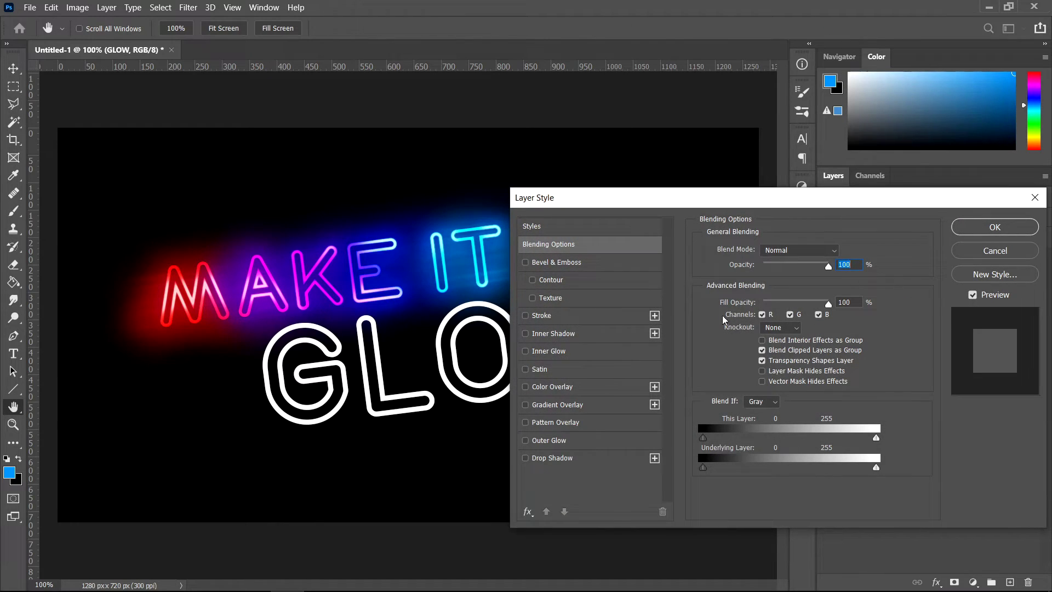
pyautogui.click(551, 354)
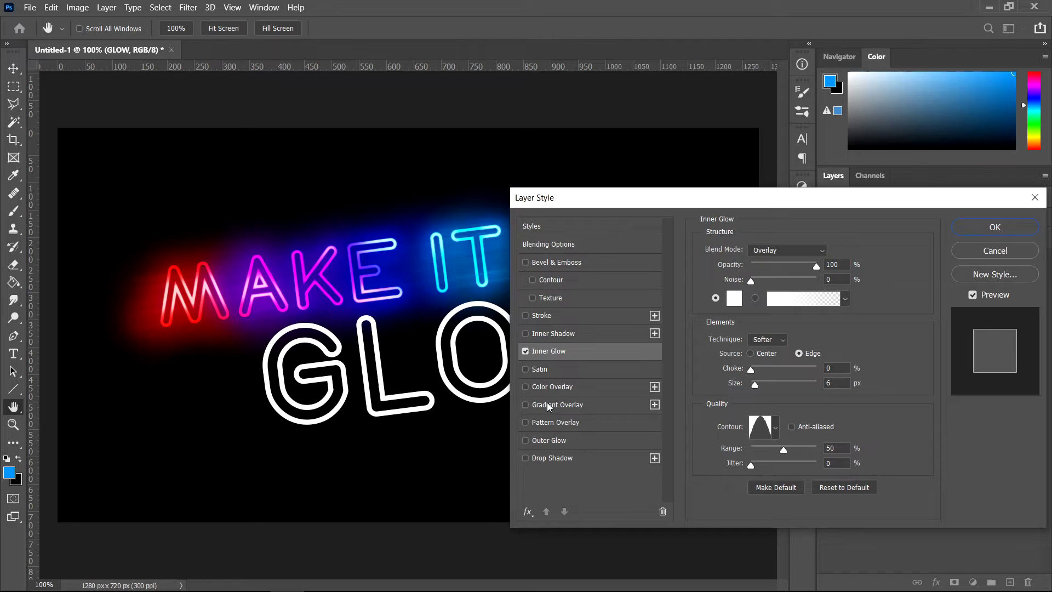
pyautogui.click(548, 406)
pyautogui.click(547, 441)
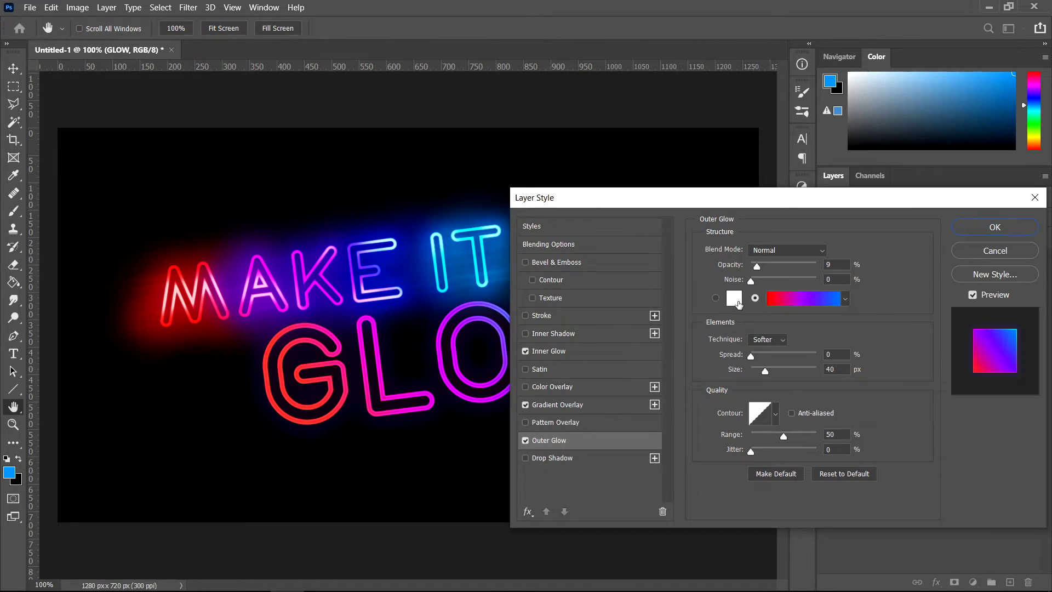
pyautogui.click(994, 227)
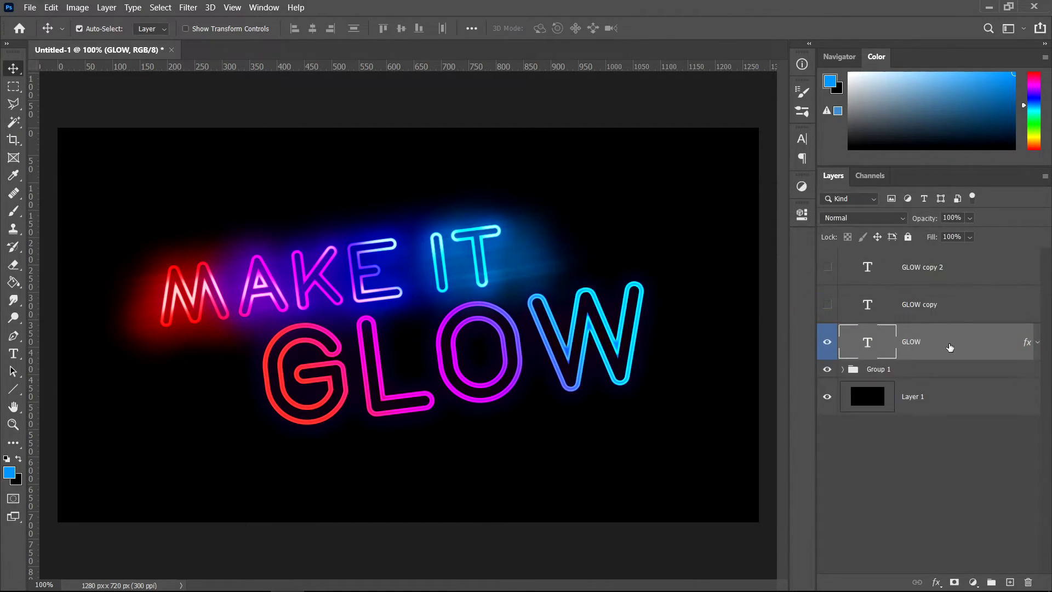
# Show the GLOW copy layer, convert it to a smart object and apply Motion Blur at a 9° angle and 1237 pixels distance.
pyautogui.click(932, 309)
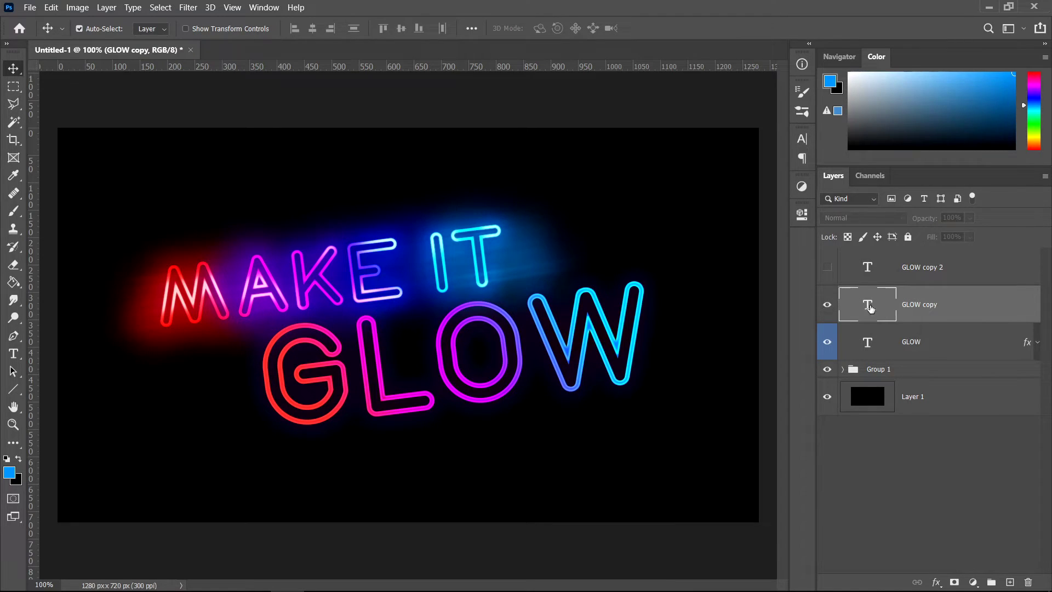
pyautogui.rightClick(919, 300)
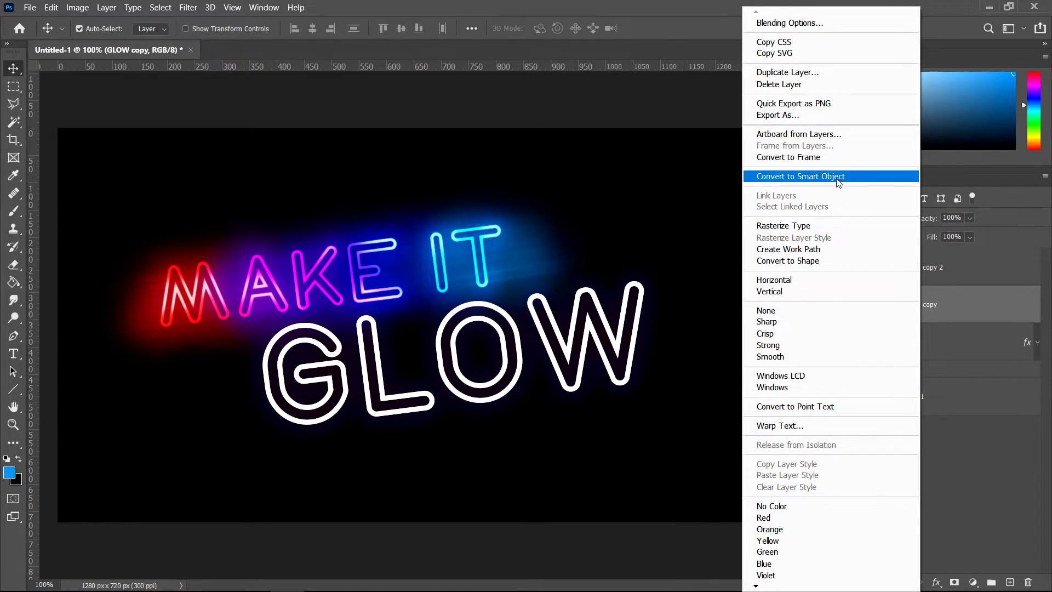
pyautogui.click(838, 177)
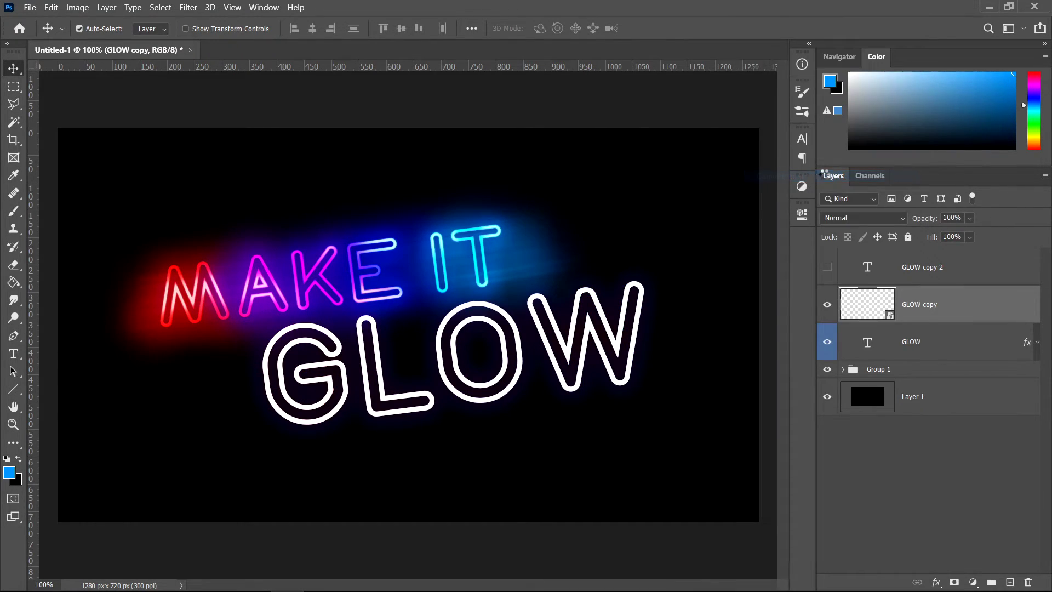
pyautogui.click(188, 7)
pyautogui.moveTo(205, 156)
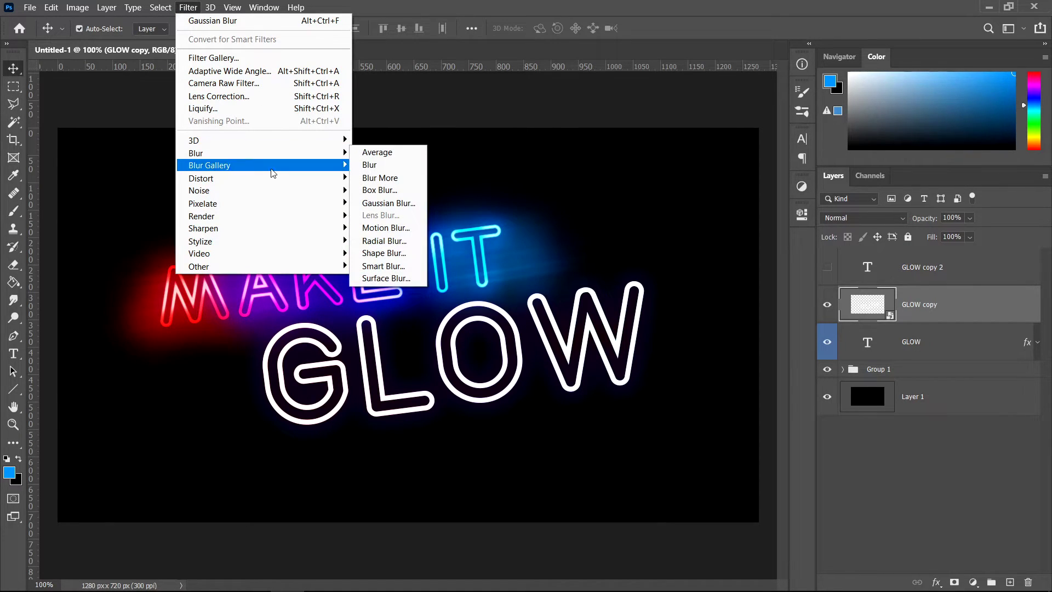
pyautogui.click(386, 227)
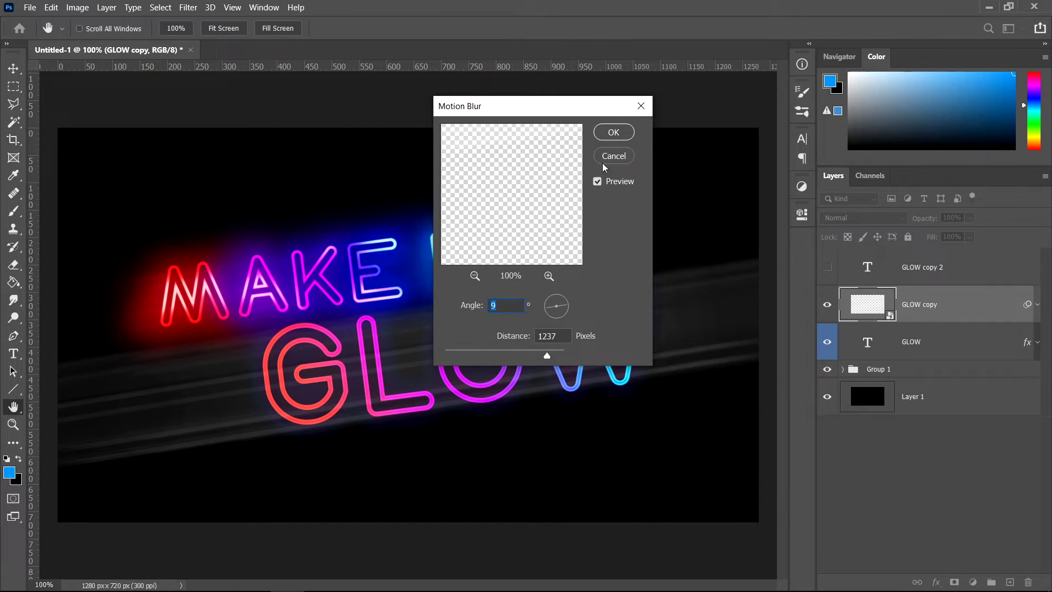
pyautogui.click(613, 132)
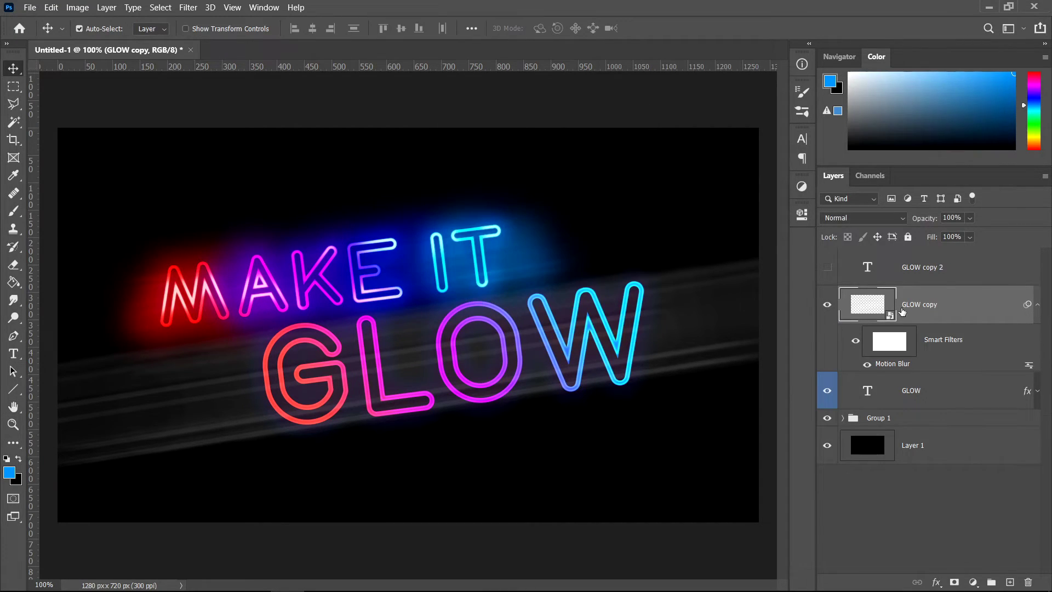
# Add a layer mask to GLOW copy and paint out the outer ends of the blur streaks with a soft black 190 px brush.
pyautogui.click(955, 583)
pyautogui.click(14, 211)
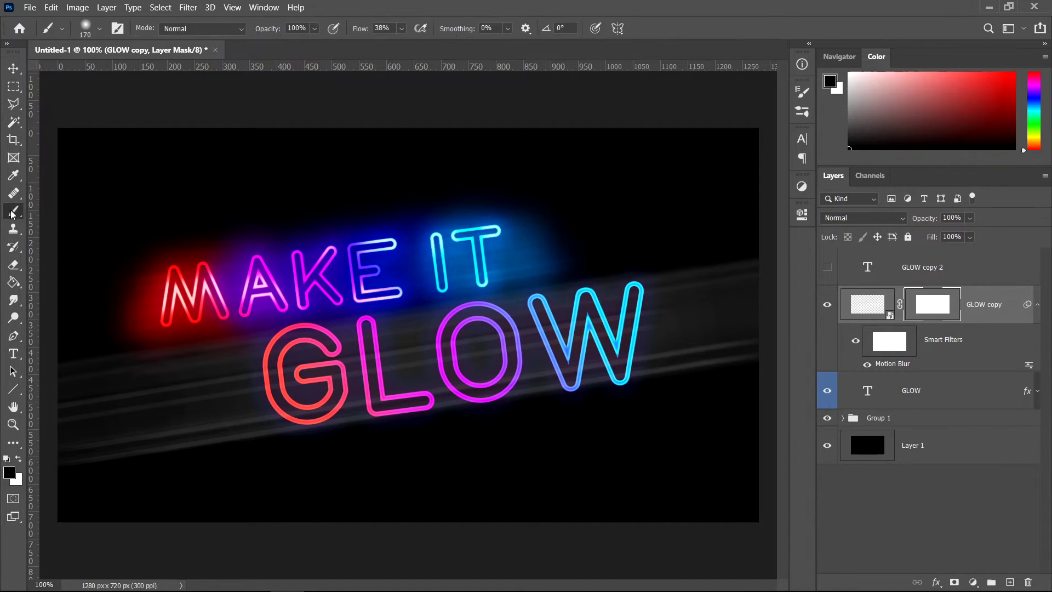
pyautogui.press(']')
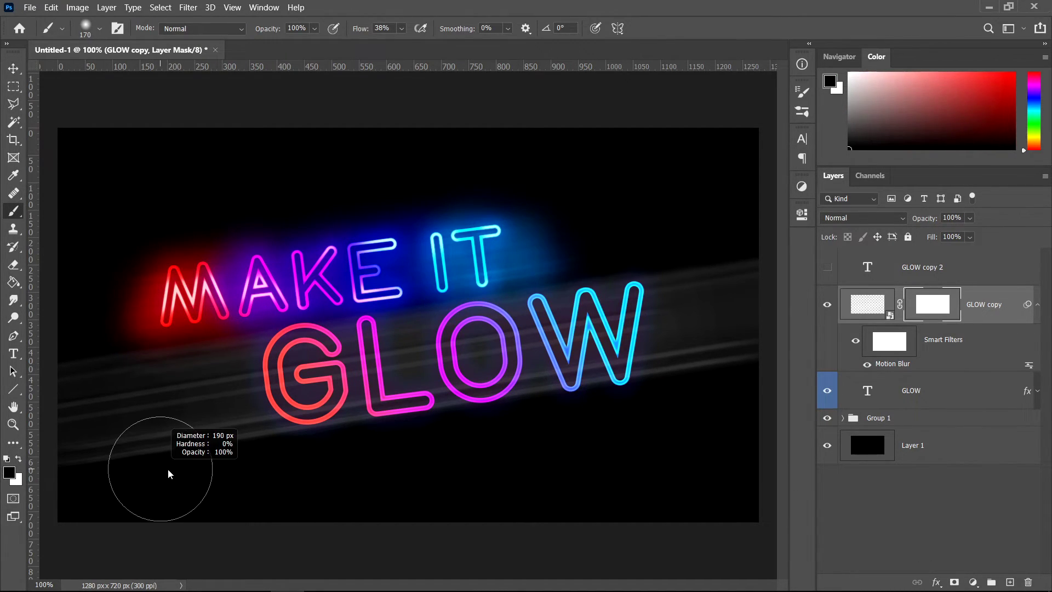
pyautogui.moveTo(775, 387); pyautogui.dragTo(751, 322)
pyautogui.moveTo(757, 367)
pyautogui.mouseDown()
pyautogui.moveTo(720, 280)
pyautogui.moveTo(745, 251)
pyautogui.moveTo(705, 294)
pyautogui.moveTo(751, 294)
pyautogui.mouseUp()
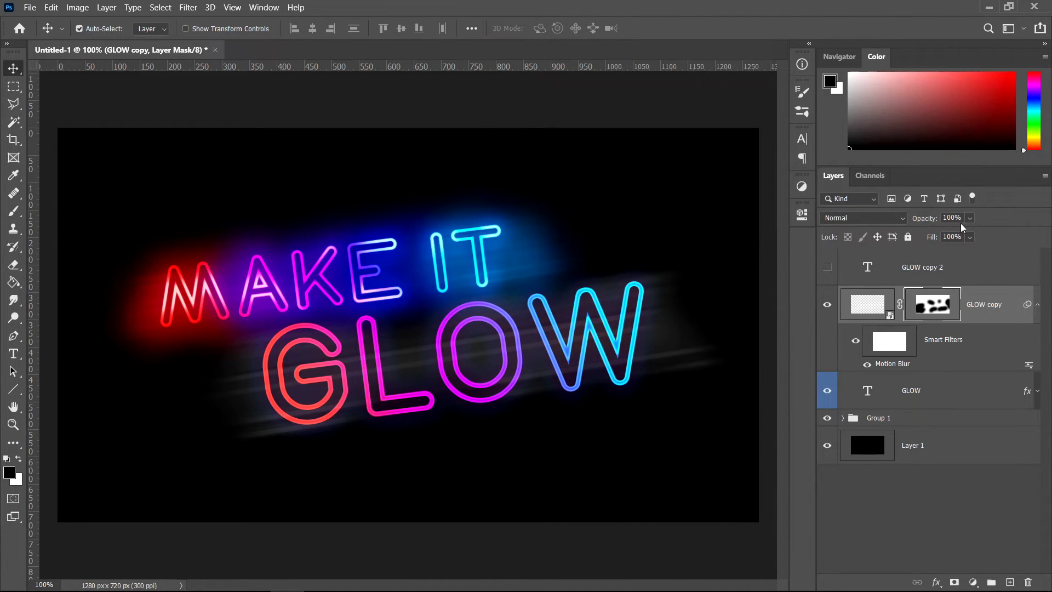
# Reduce the opacity of the masked GLOW copy layer to 62%.
pyautogui.click(971, 219)
pyautogui.click(969, 236)
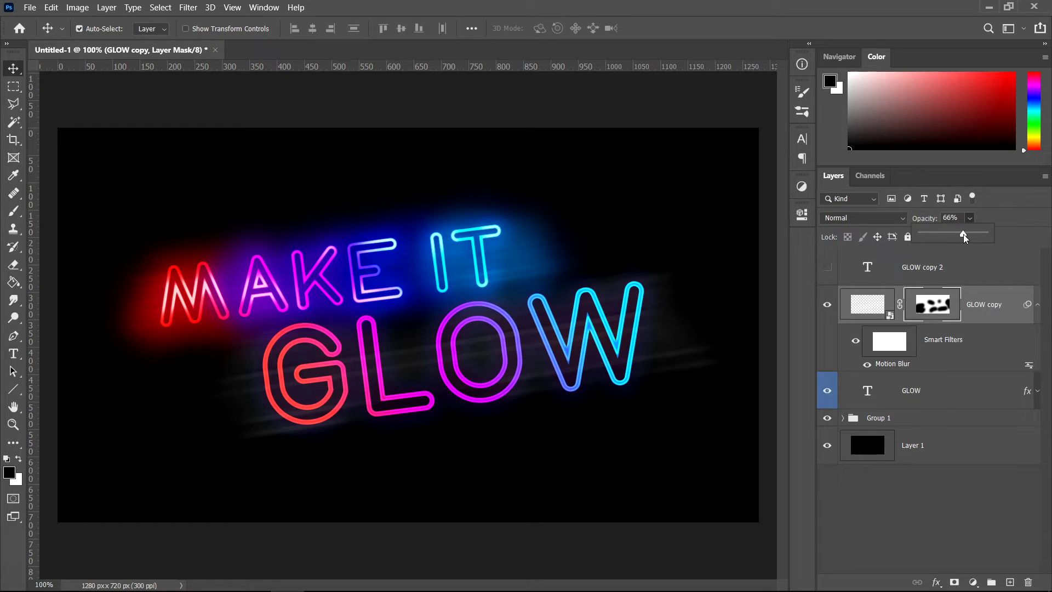
pyautogui.moveTo(960, 237); pyautogui.dragTo(961, 237)
pyautogui.click(867, 304)
# Show the GLOW copy 2 layer, convert it to a smart object and apply a Gaussian Blur with a 1.0 pixel radius.
pyautogui.click(828, 267)
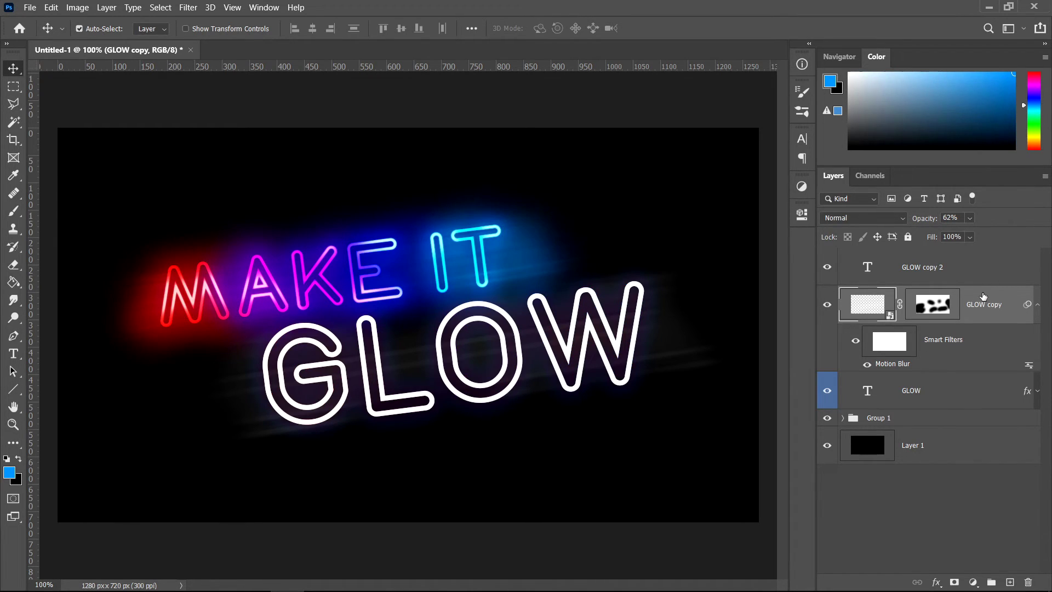
pyautogui.click(963, 272)
pyautogui.rightClick(966, 270)
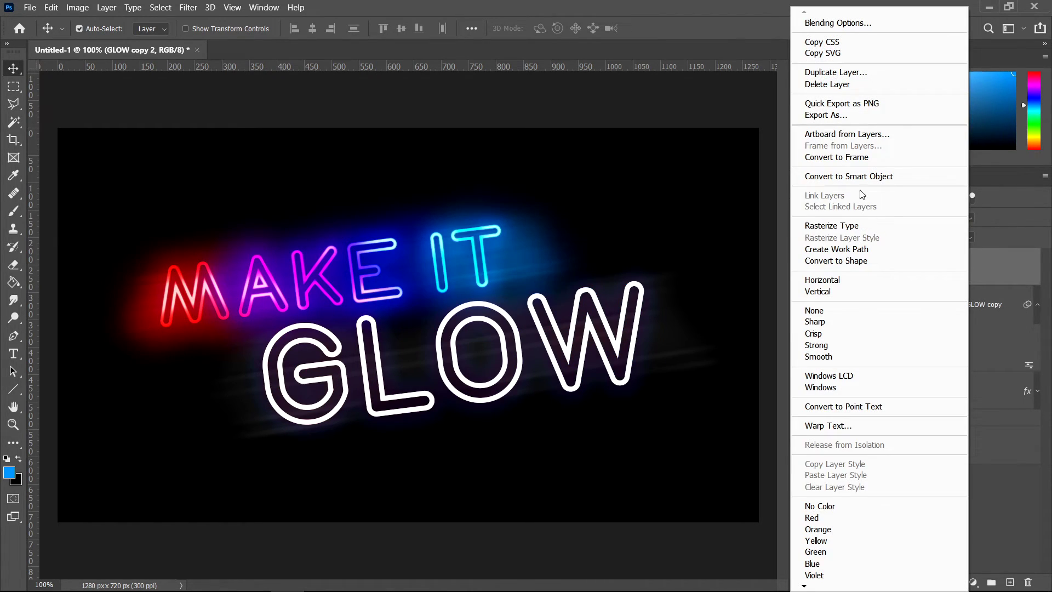
pyautogui.click(866, 176)
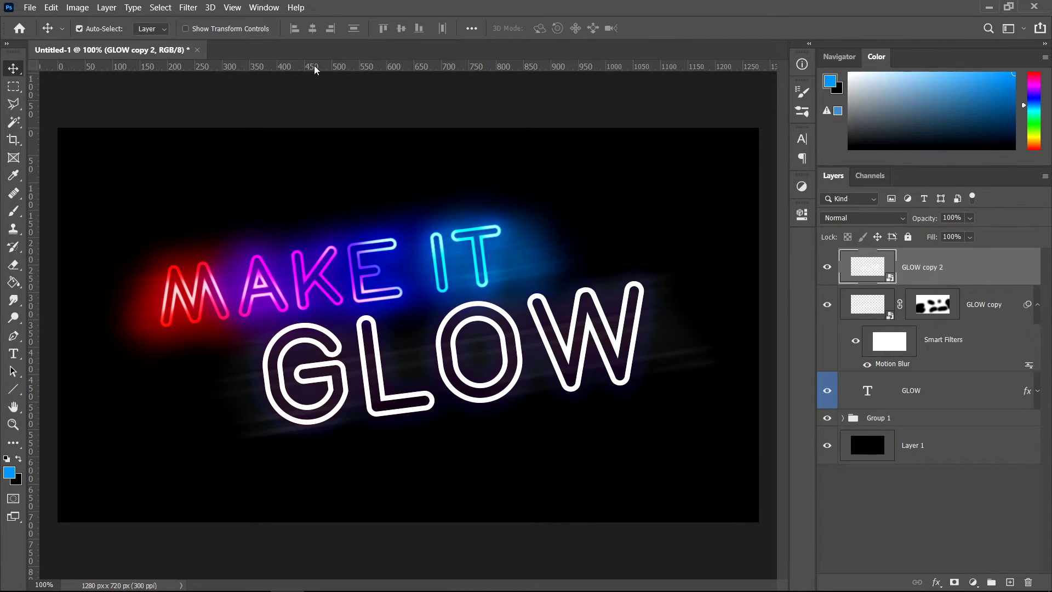
pyautogui.click(184, 13)
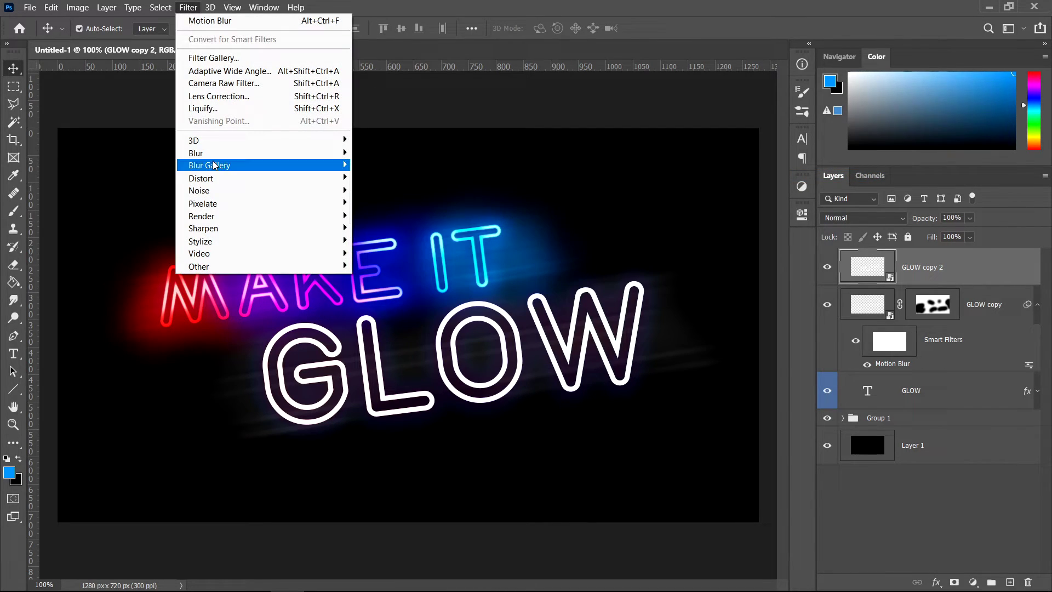
pyautogui.moveTo(208, 154)
pyautogui.click(390, 204)
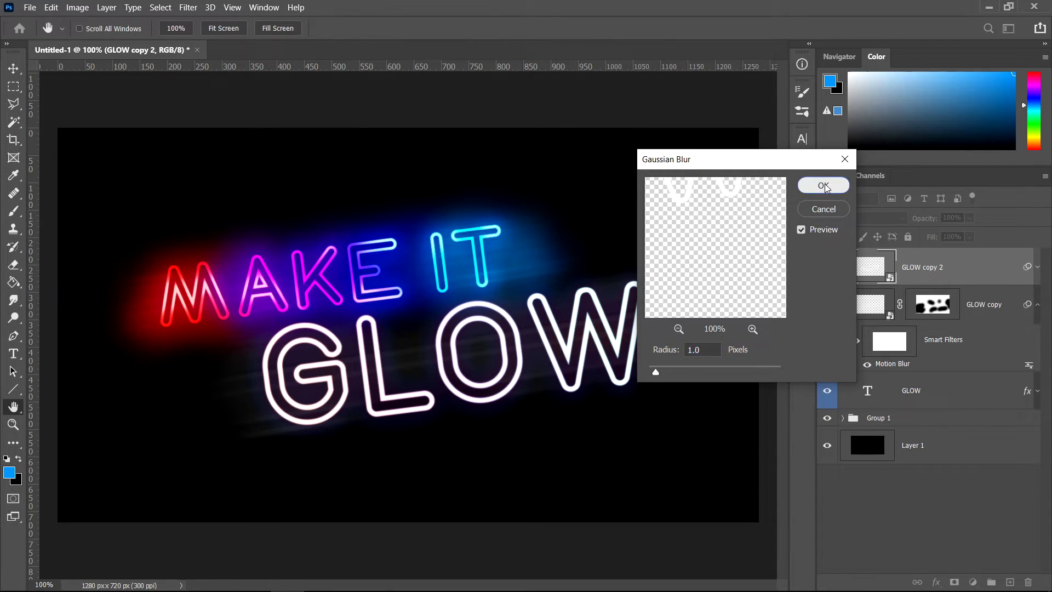
pyautogui.click(824, 186)
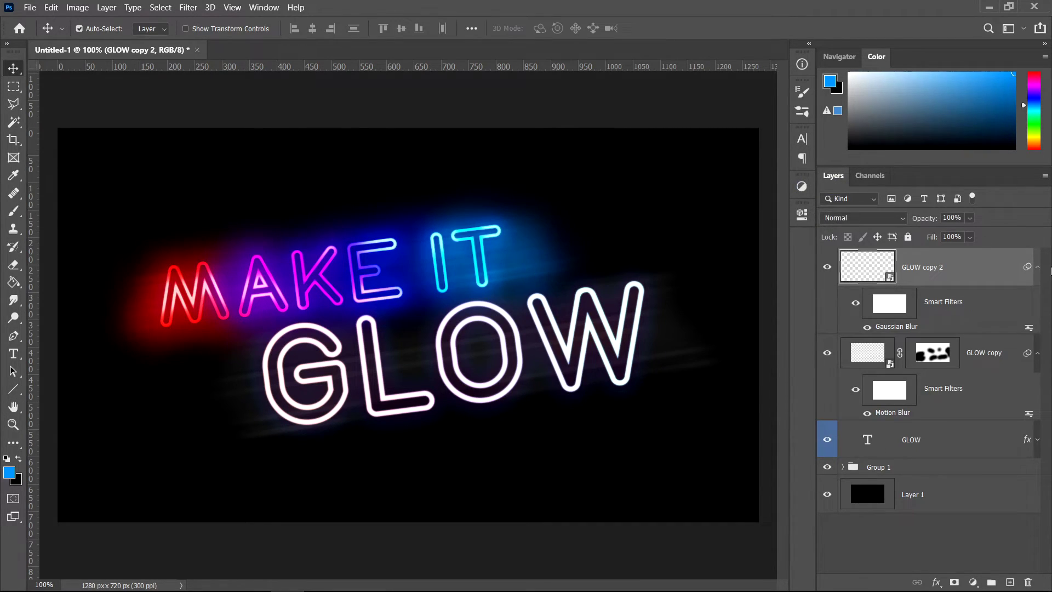
# Add a layer mask to GLOW copy 2 and paint black over parts of the letters with a soft 61 px brush.
pyautogui.click(954, 583)
pyautogui.click(14, 211)
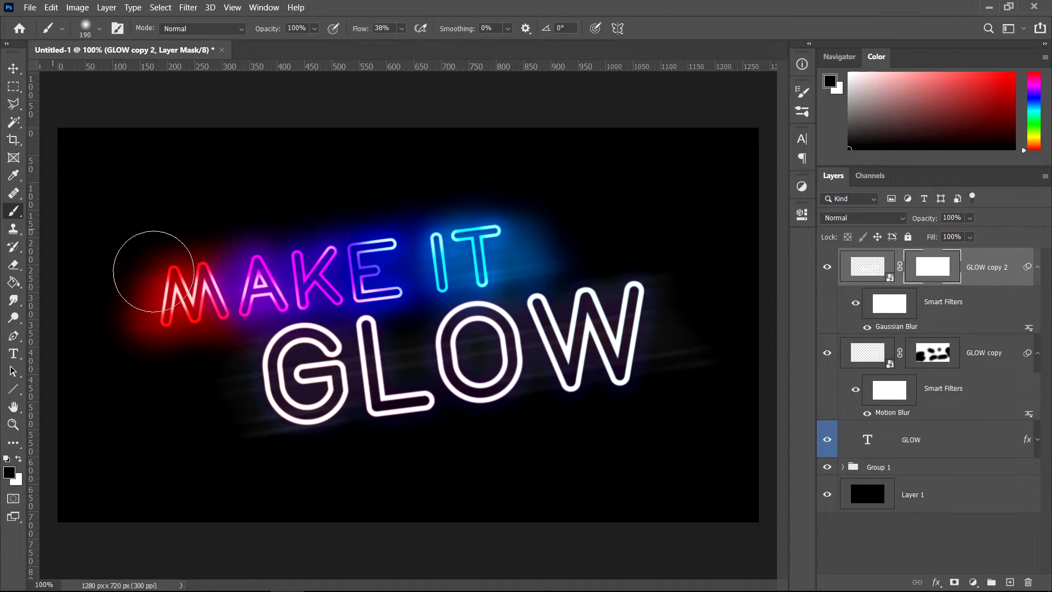
pyautogui.moveTo(308, 369)
pyautogui.mouseDown()
pyautogui.moveTo(279, 369)
pyautogui.moveTo(291, 386)
pyautogui.moveTo(268, 359)
pyautogui.moveTo(267, 385)
pyautogui.moveTo(276, 393)
pyautogui.moveTo(276, 380)
pyautogui.moveTo(286, 418)
pyautogui.moveTo(276, 419)
pyautogui.moveTo(315, 433)
pyautogui.moveTo(293, 405)
pyautogui.moveTo(308, 409)
pyautogui.moveTo(358, 367)
pyautogui.moveTo(300, 375)
pyautogui.moveTo(351, 367)
pyautogui.mouseUp()
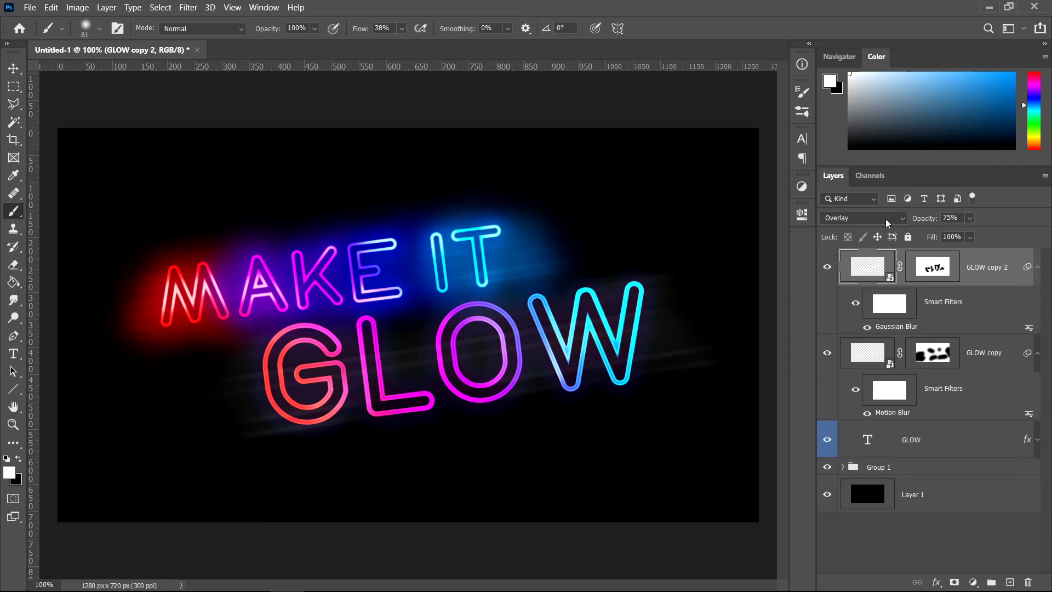
# Set GLOW copy 2 to Vivid Light blending at 50% opacity.
pyautogui.click(885, 219)
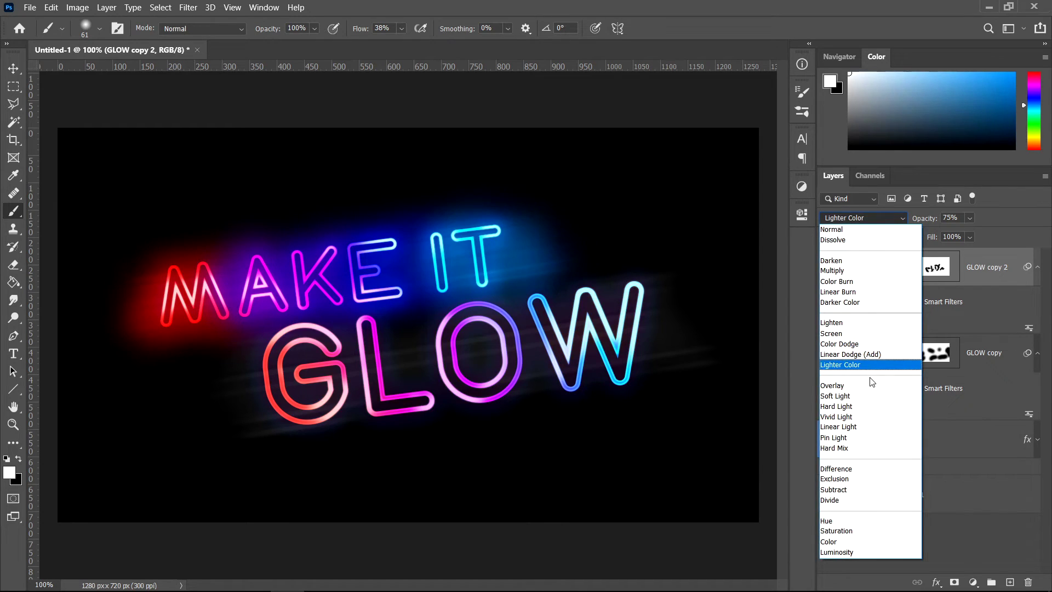
pyautogui.click(852, 420)
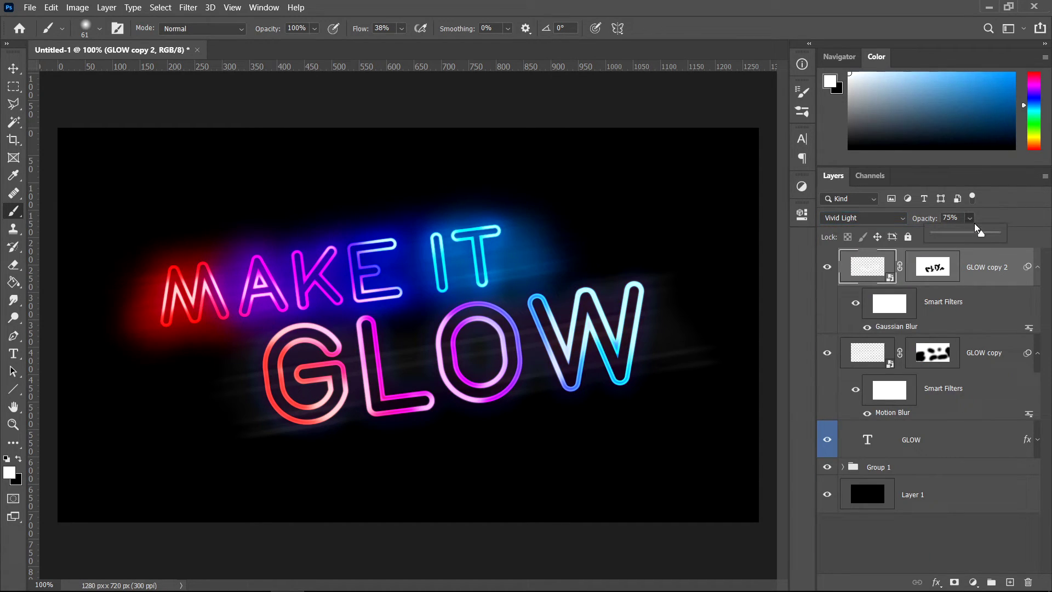
pyautogui.moveTo(963, 230); pyautogui.dragTo(964, 230)
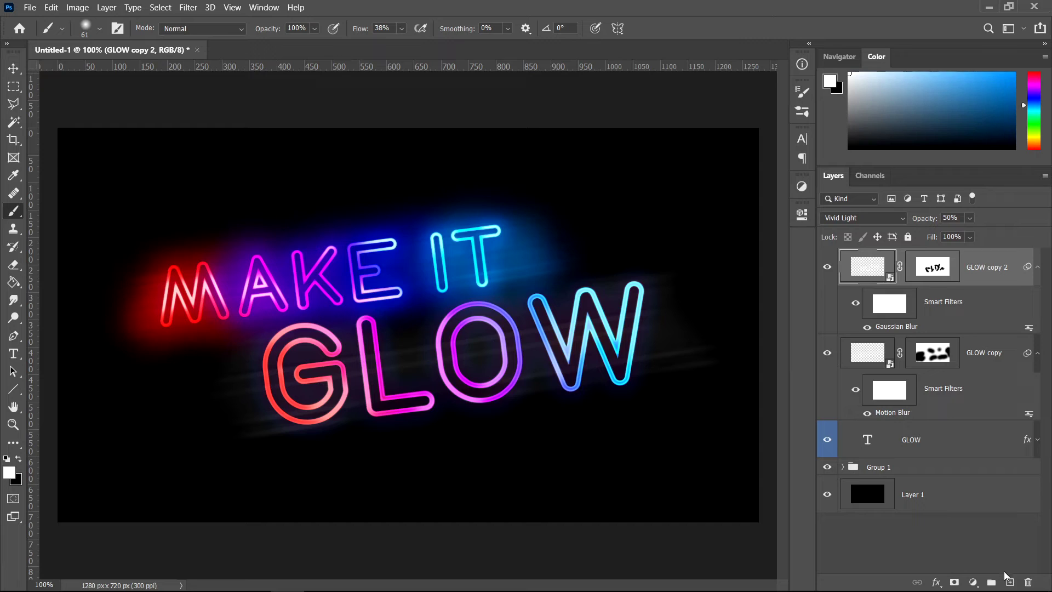
# Add a new layer and paint soft white highlights over parts of the GLOW letters with a 61 px brush.
pyautogui.click(1008, 583)
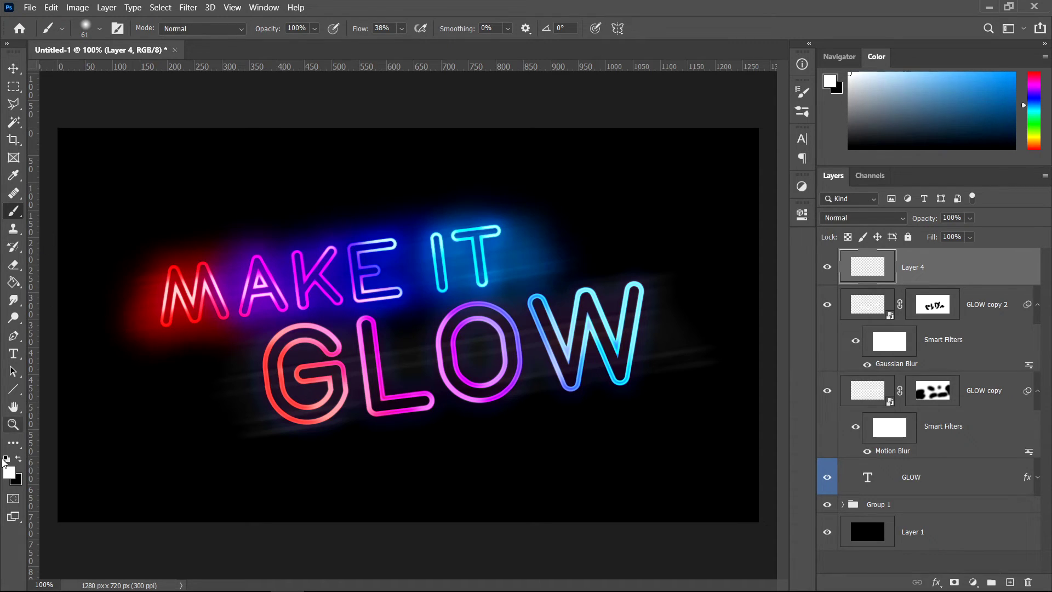
pyautogui.moveTo(276, 414); pyautogui.dragTo(284, 412)
pyautogui.moveTo(274, 338)
pyautogui.mouseDown()
pyautogui.moveTo(338, 347)
pyautogui.moveTo(291, 344)
pyautogui.mouseUp()
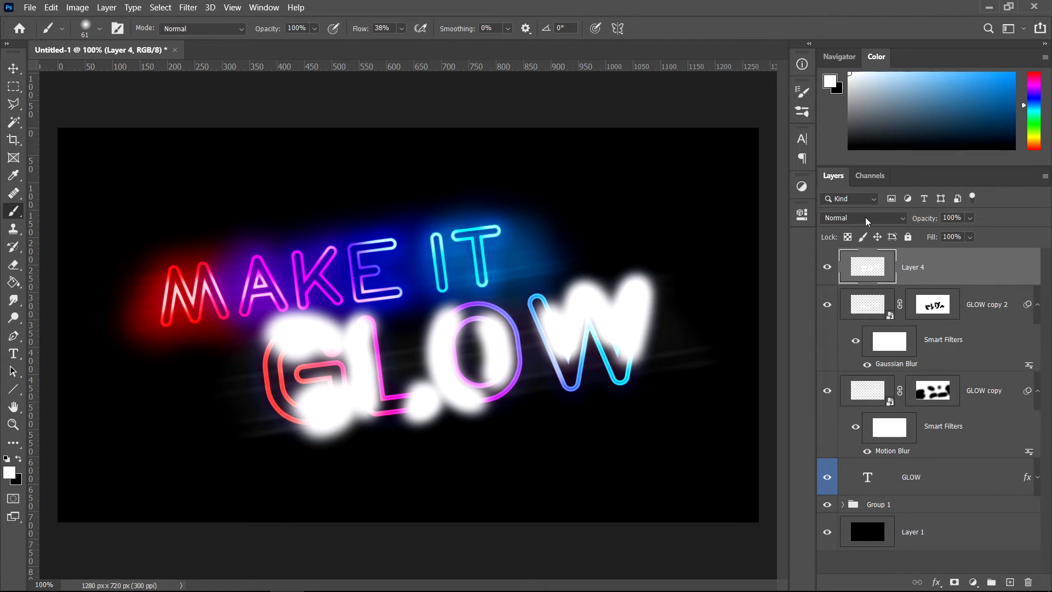
# Set the white highlight layer, Layer 4, to Overlay blending at 75% opacity.
pyautogui.click(866, 220)
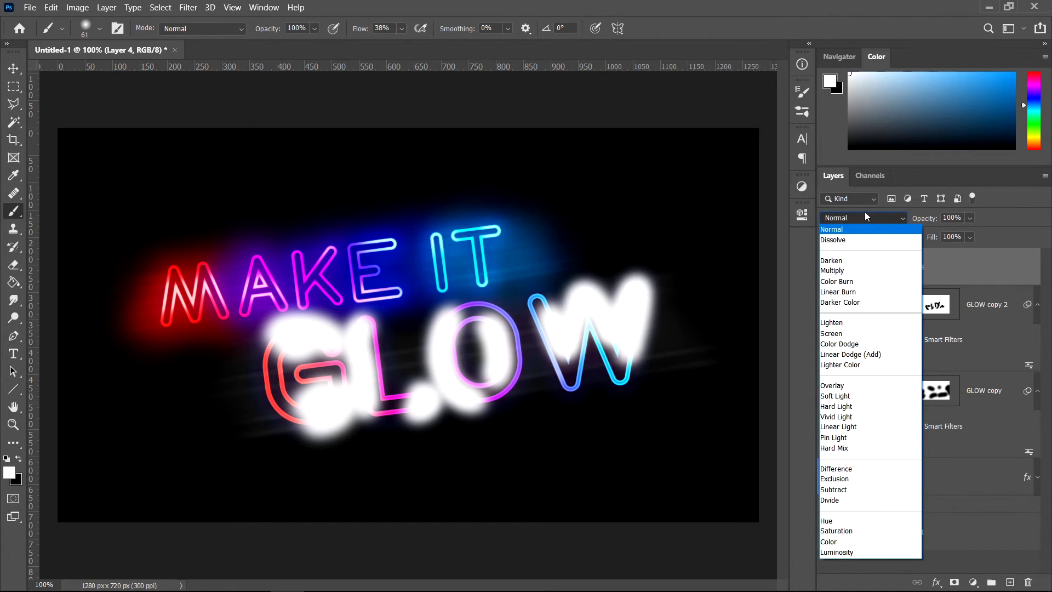
pyautogui.click(859, 387)
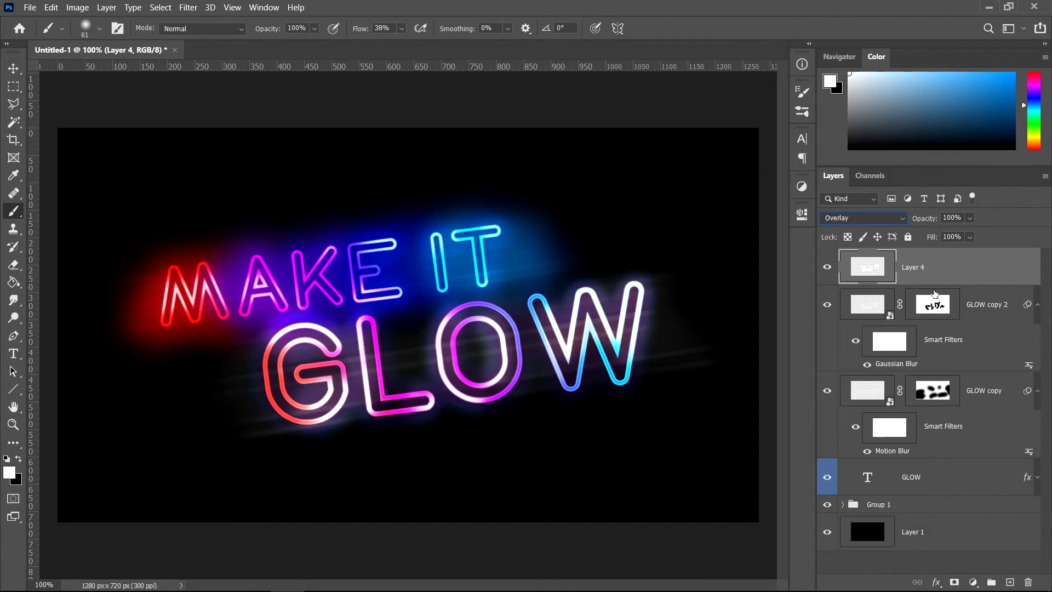
pyautogui.click(969, 219)
pyautogui.moveTo(970, 234); pyautogui.dragTo(969, 236)
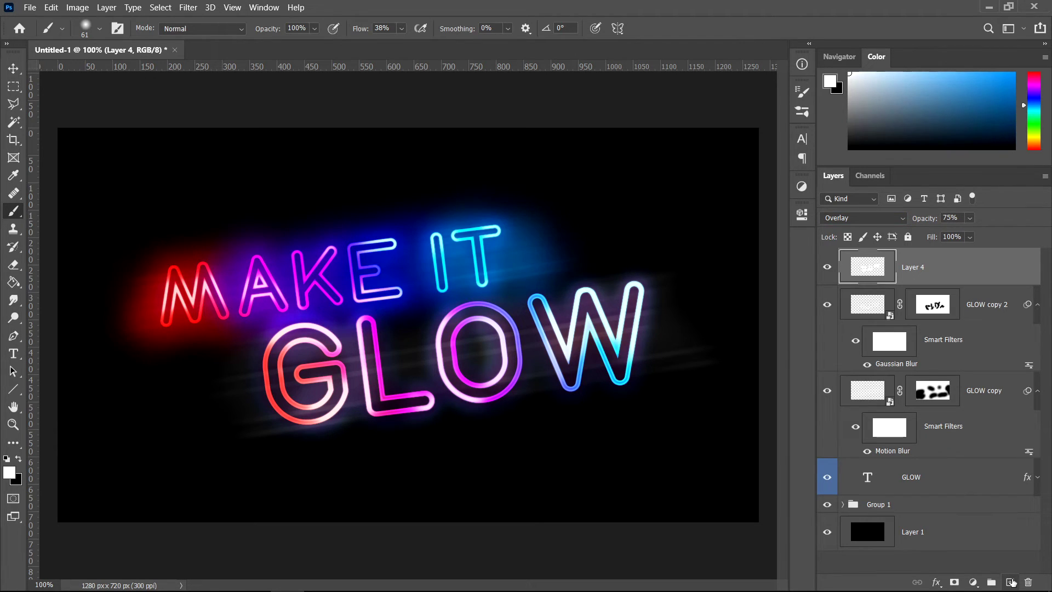
# Paint large soft red, purple and blue patches across GLOW on a new layer and set it to Soft Light at 100% opacity.
pyautogui.click(1012, 582)
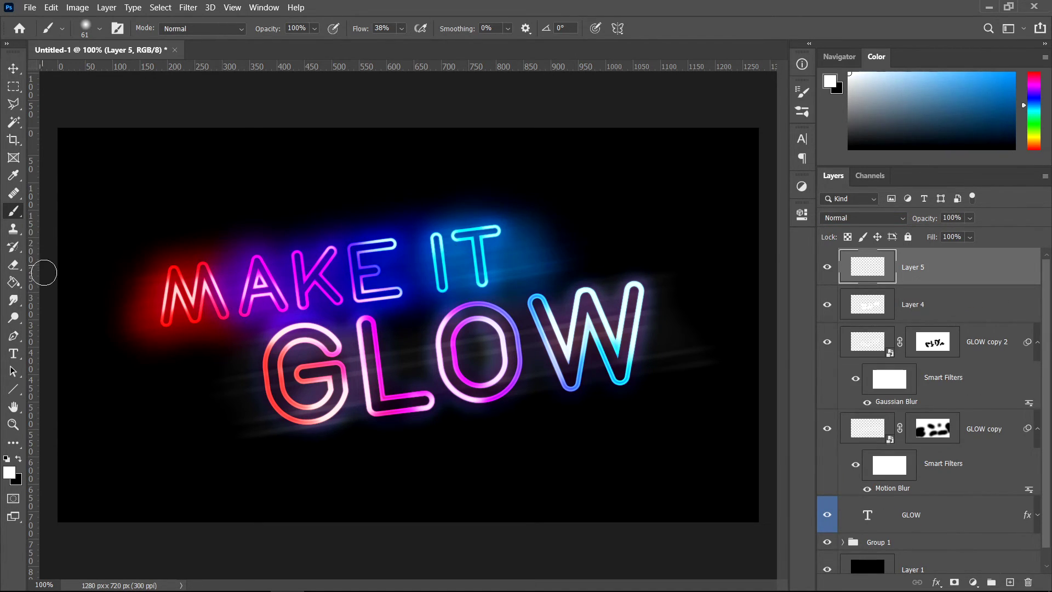
pyautogui.click(9, 472)
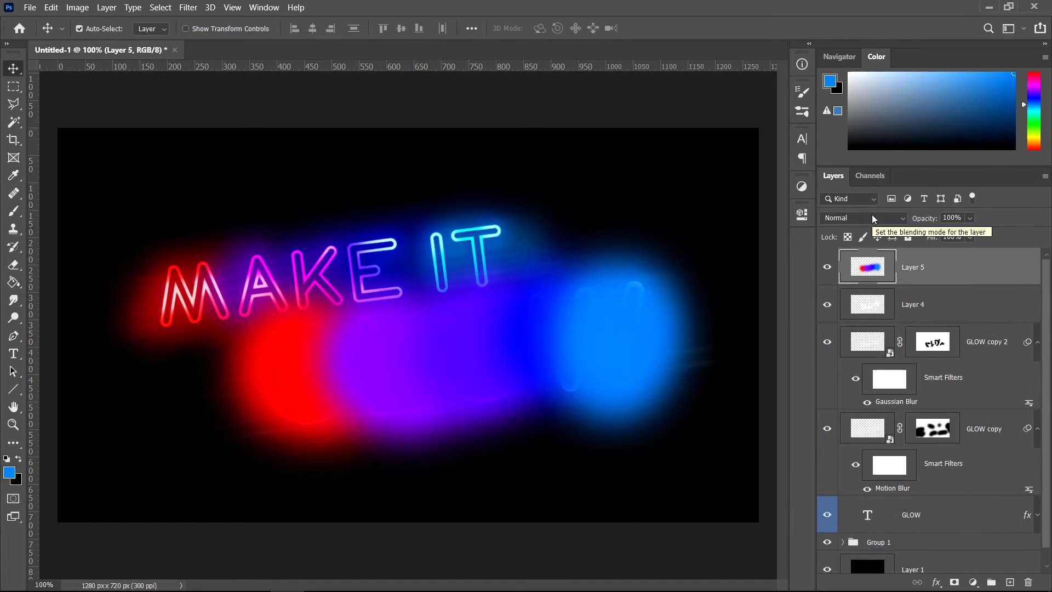
pyautogui.click(871, 217)
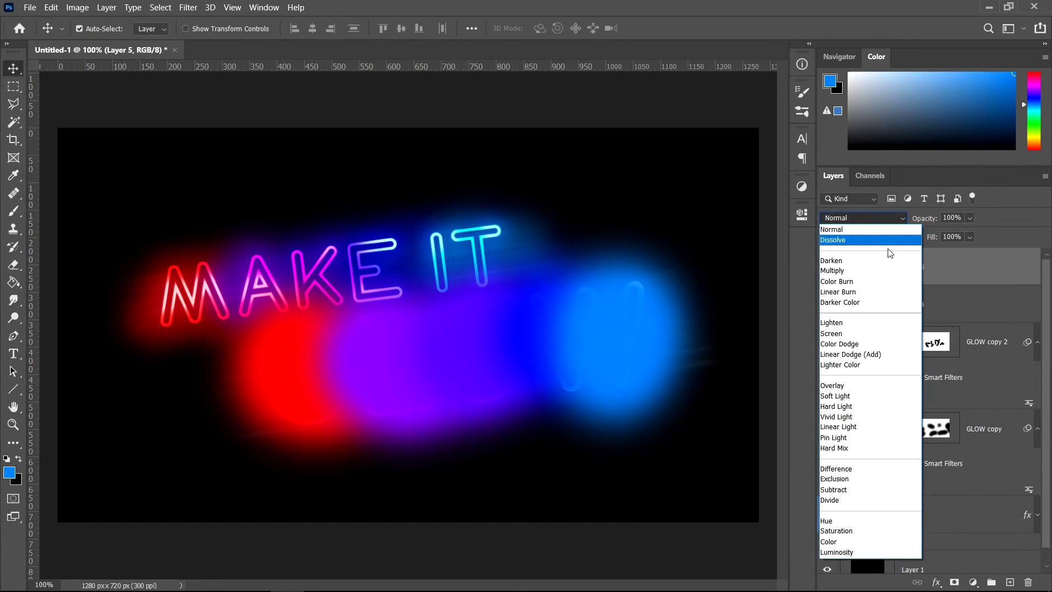
pyautogui.click(848, 397)
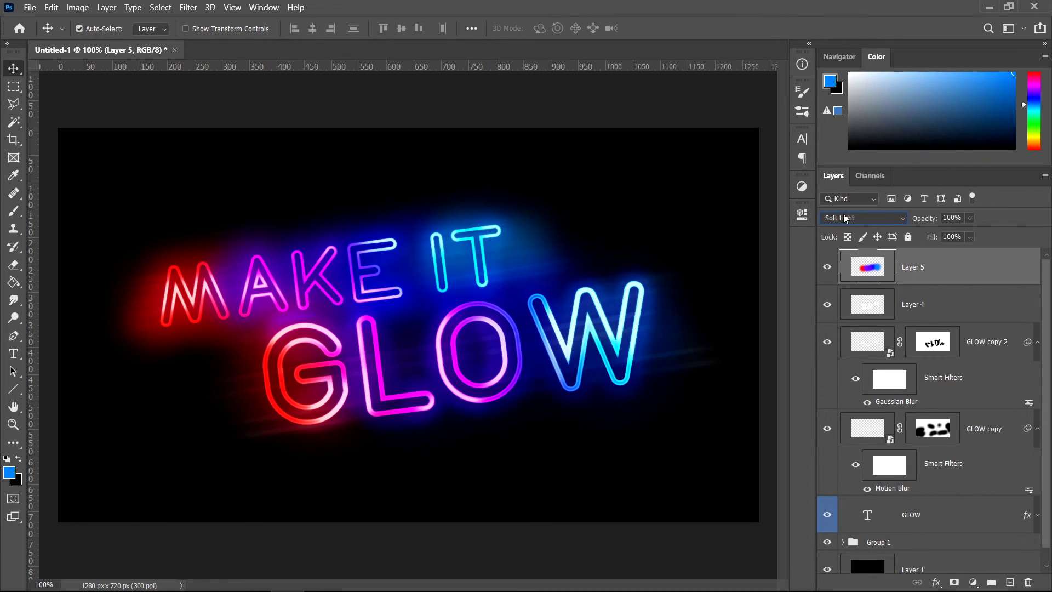
pyautogui.click(969, 219)
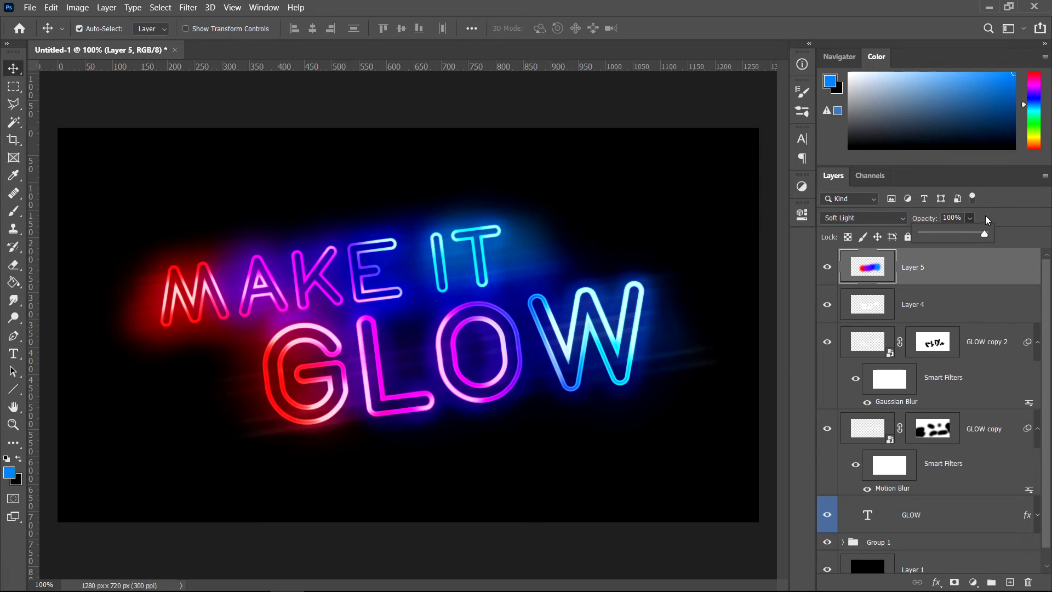
pyautogui.click(989, 216)
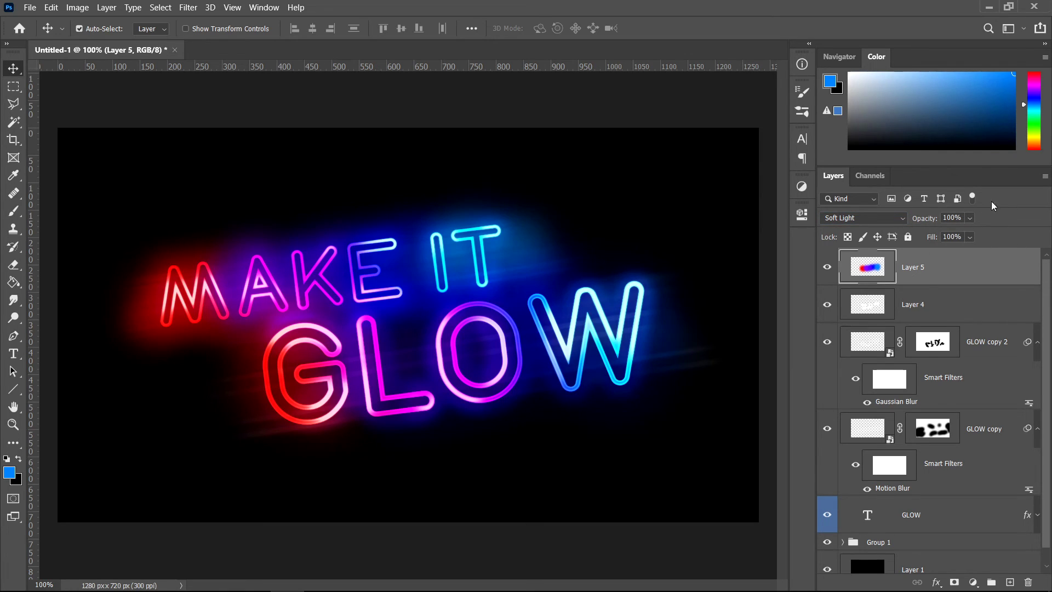
# Duplicate the red, purple and blue patch layer, Layer 5, and set the copy to Screen blending at 37% opacity.
pyautogui.hotkey('ctrl', 'j')
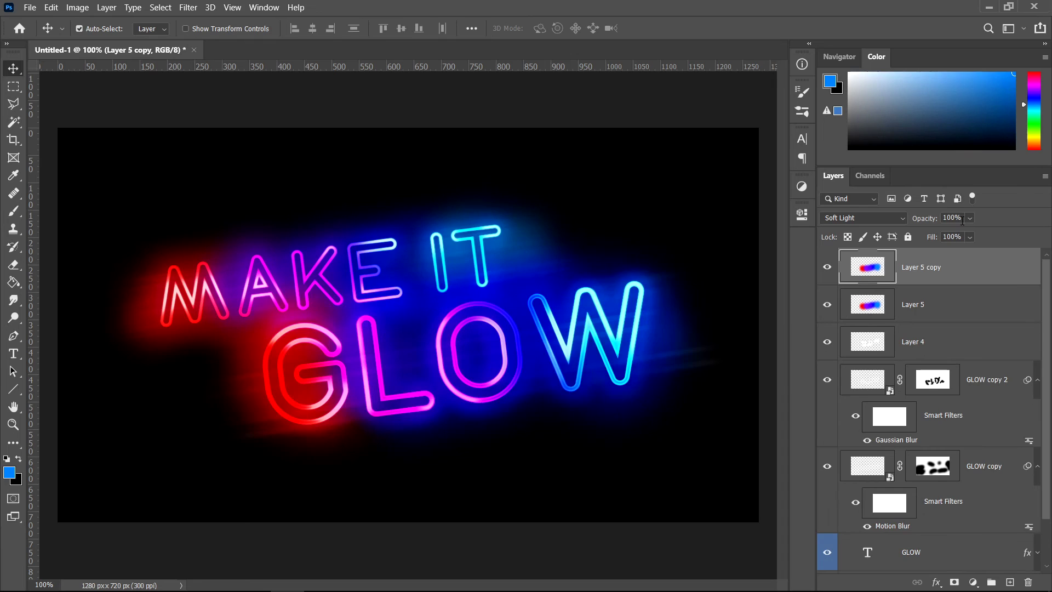
pyautogui.click(875, 219)
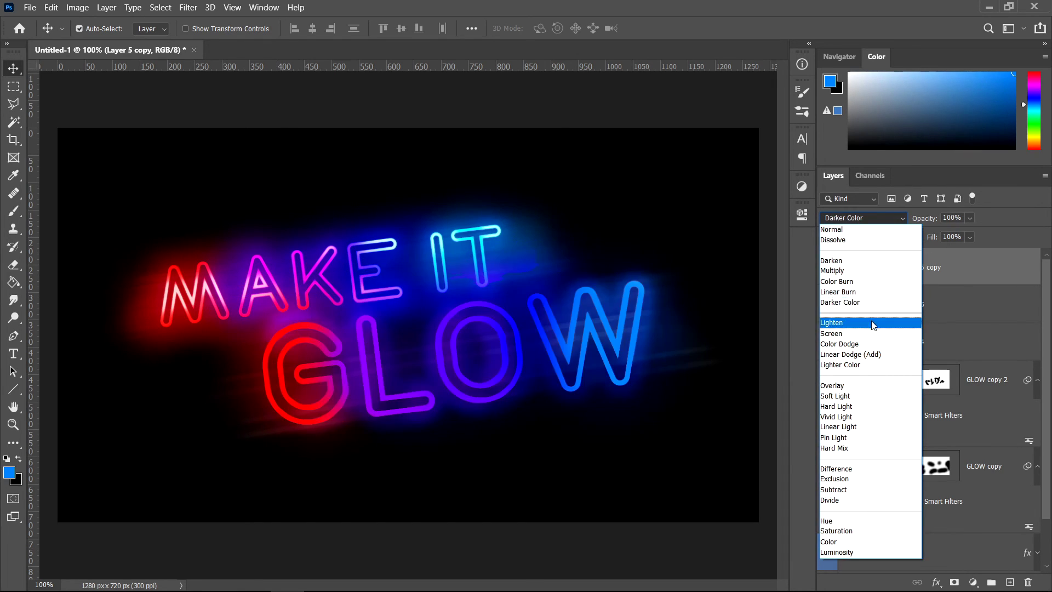
pyautogui.click(876, 320)
pyautogui.click(969, 218)
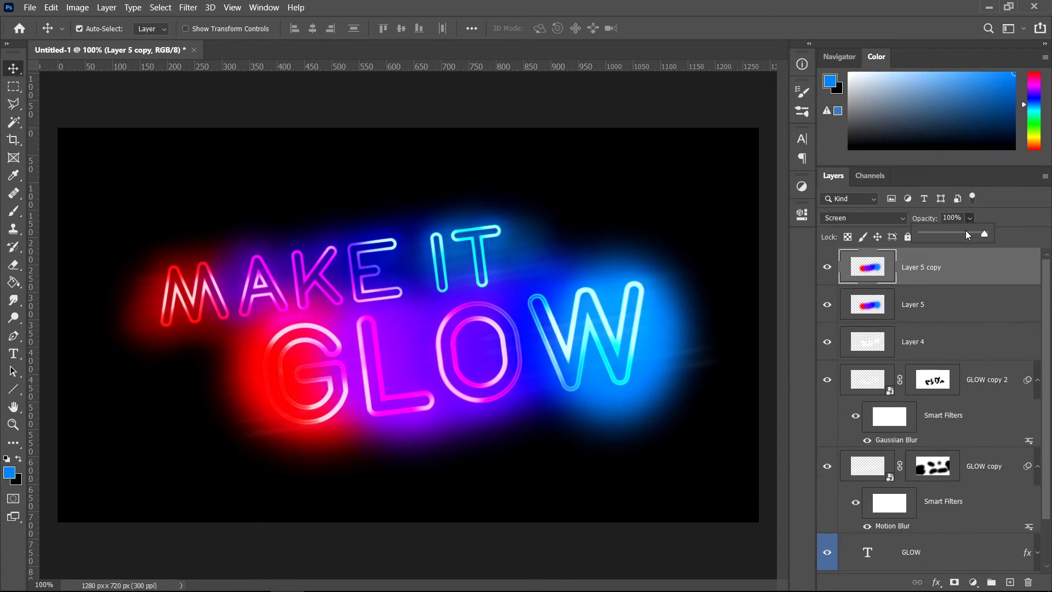
pyautogui.click(946, 235)
# Erase the outer edge of the duplicated colour glow beyond the W with a 244 px eraser.
pyautogui.press('e')
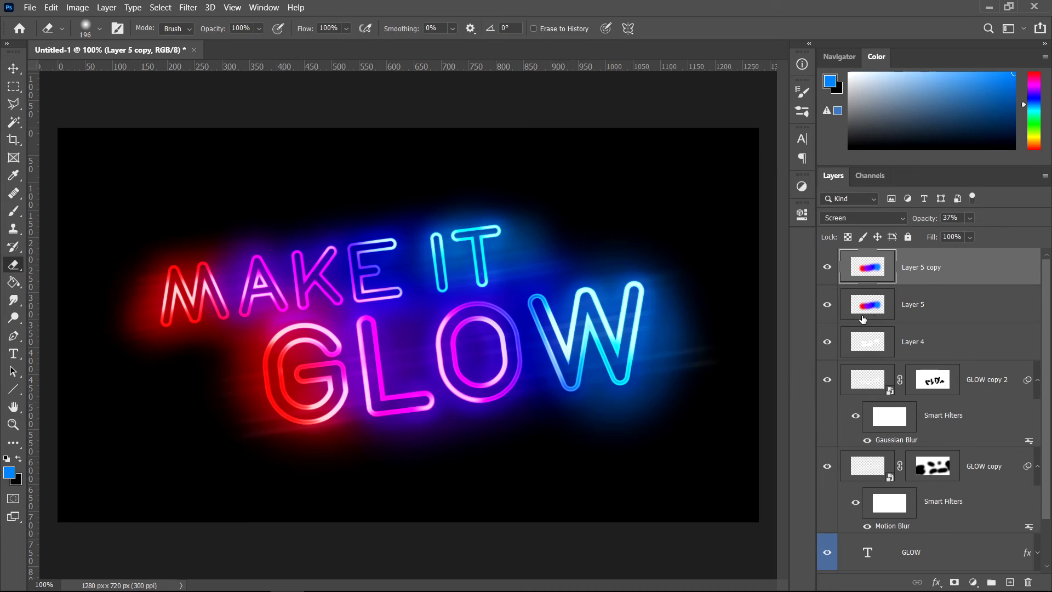
pyautogui.keyDown('alt'); pyautogui.rightClick(632, 453); pyautogui.keyUp('alt')
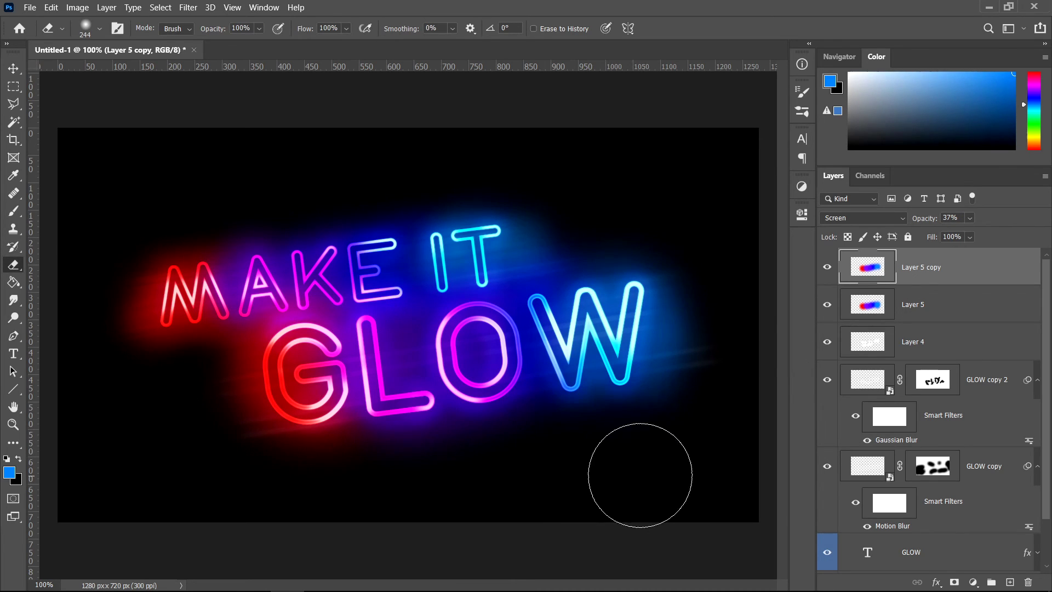
pyautogui.moveTo(704, 382); pyautogui.dragTo(759, 381)
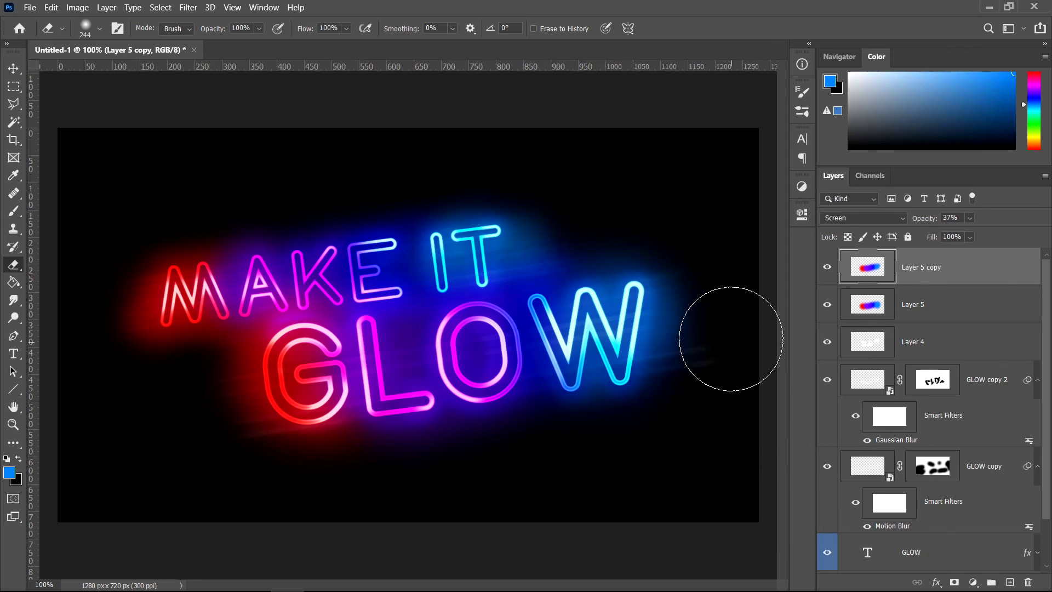
# Group all the GLOW layers, from Layer 5 copy down to the GLOW text layer.
pyautogui.press('v')
pyautogui.press('Delete')
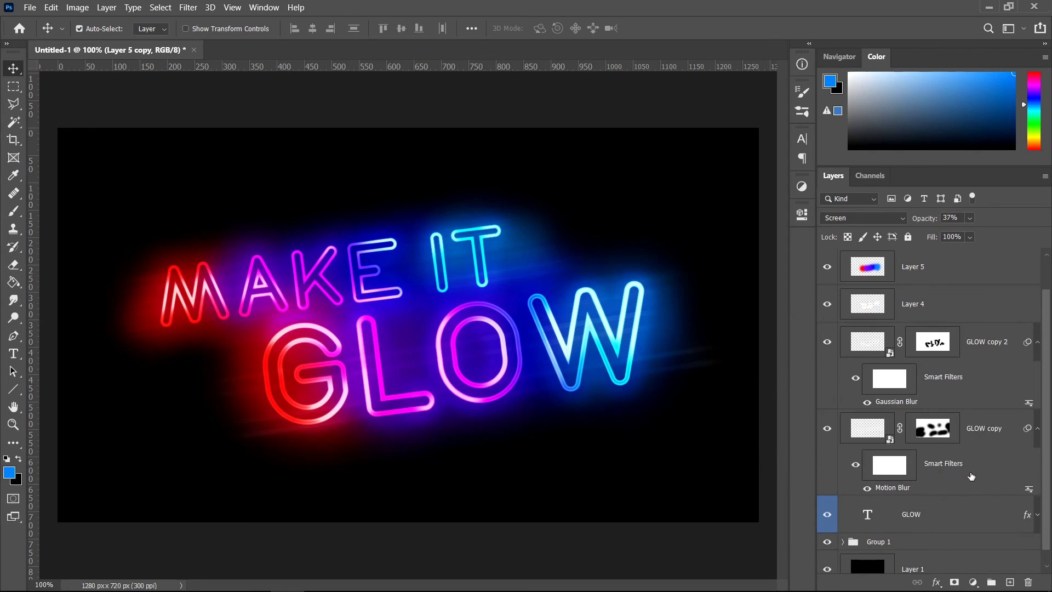
pyautogui.keyDown('shift'); pyautogui.click(938, 518); pyautogui.keyUp('shift')
pyautogui.click(991, 582)
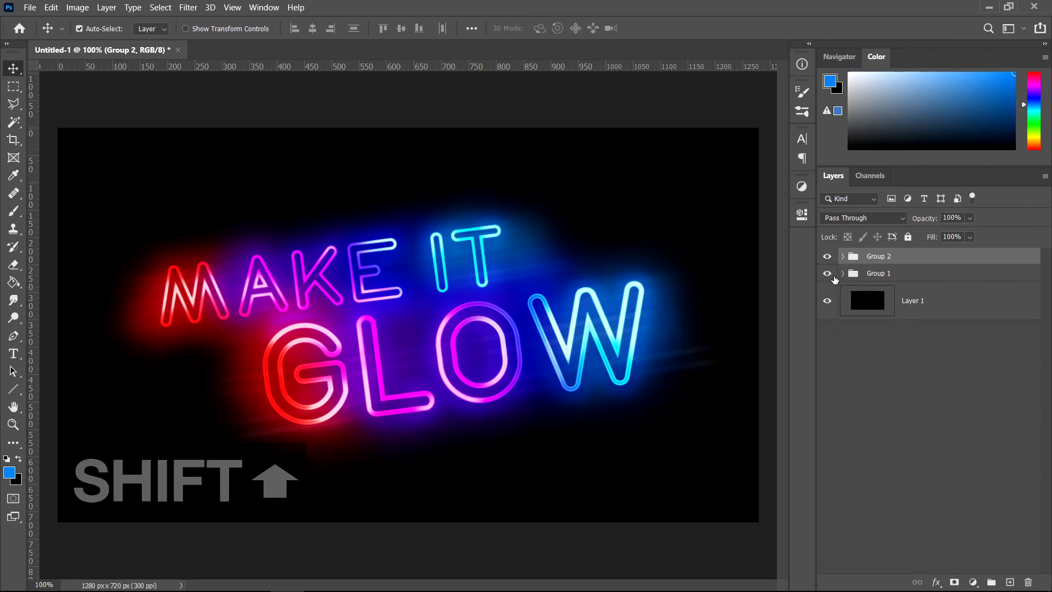
# Label Group 2 with the red layer colour and Group 1 with the blue layer colour.
pyautogui.rightClick(832, 258)
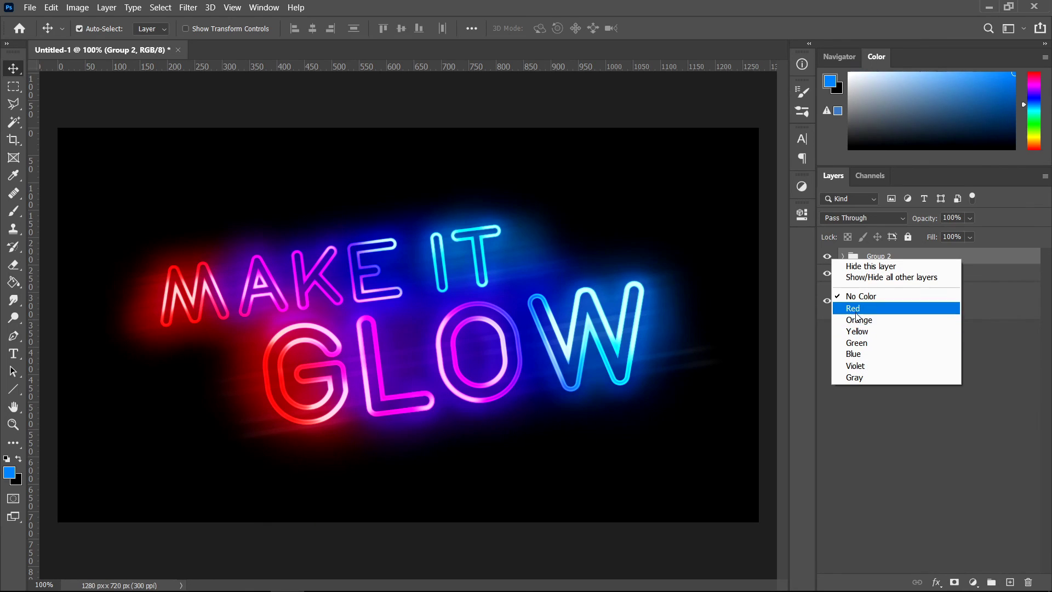
pyautogui.click(858, 305)
pyautogui.rightClick(835, 274)
pyautogui.click(861, 369)
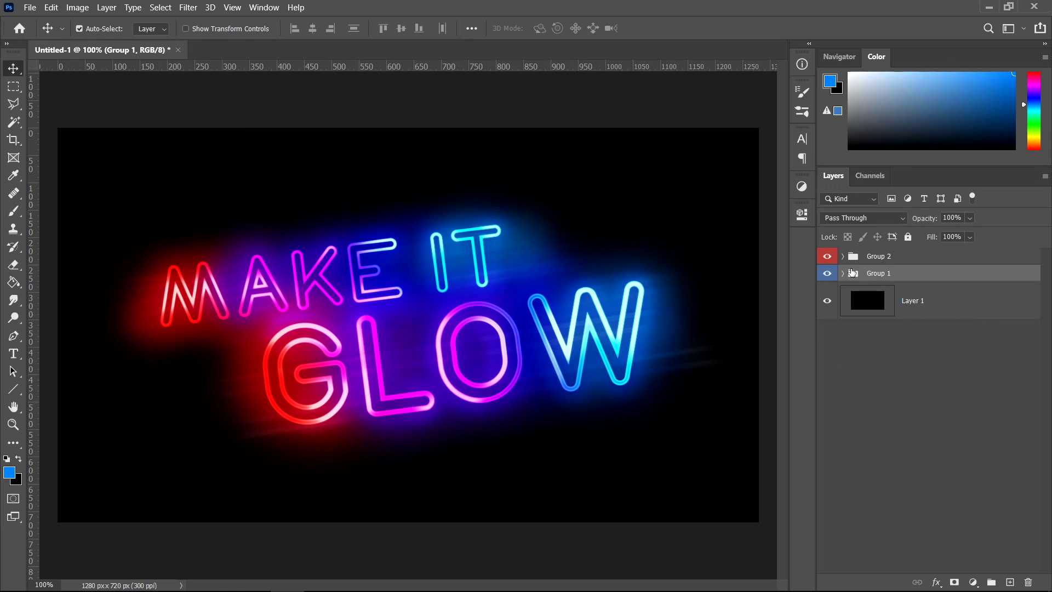